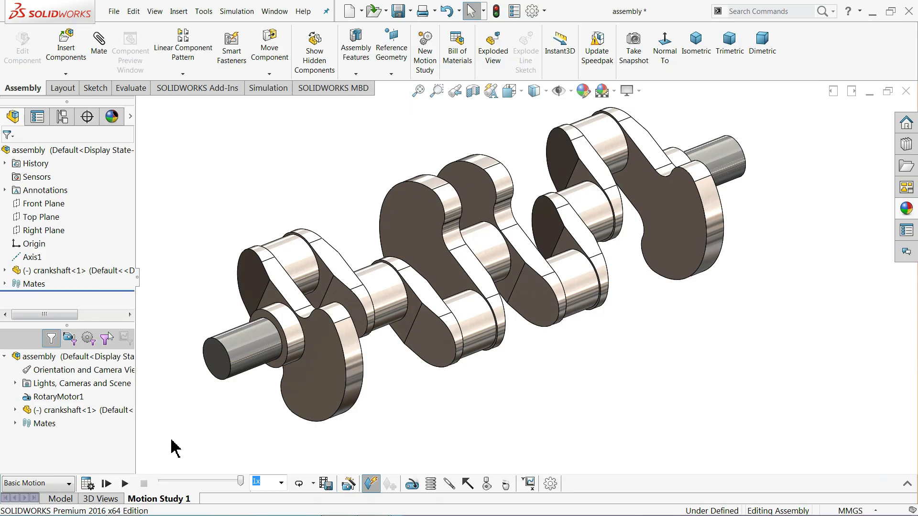
- Play the motion study of the crankshaft assembly
click(125, 484)
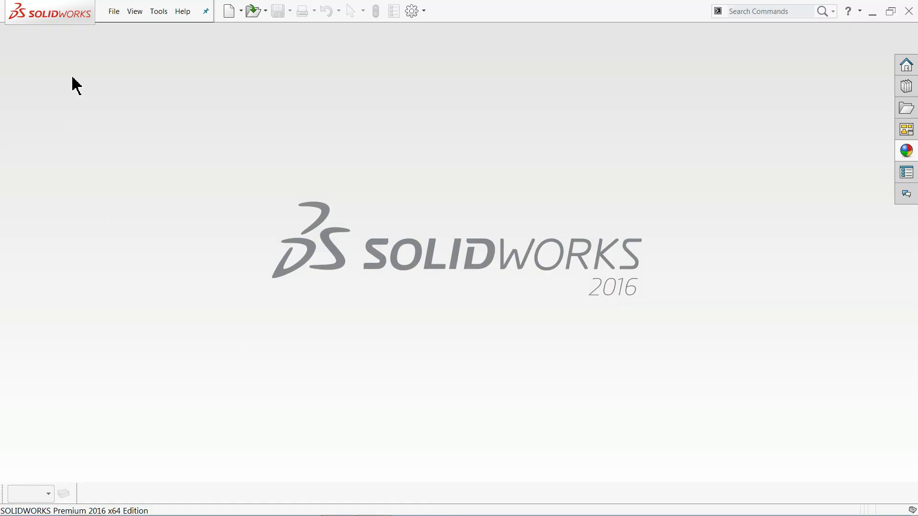
- Create a new part document and apply the Plain White scene
click(114, 12)
click(124, 30)
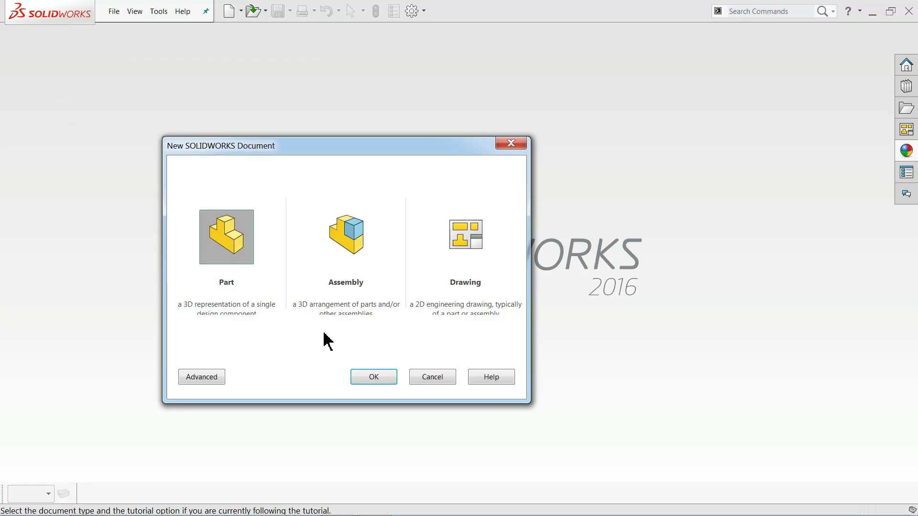
click(382, 380)
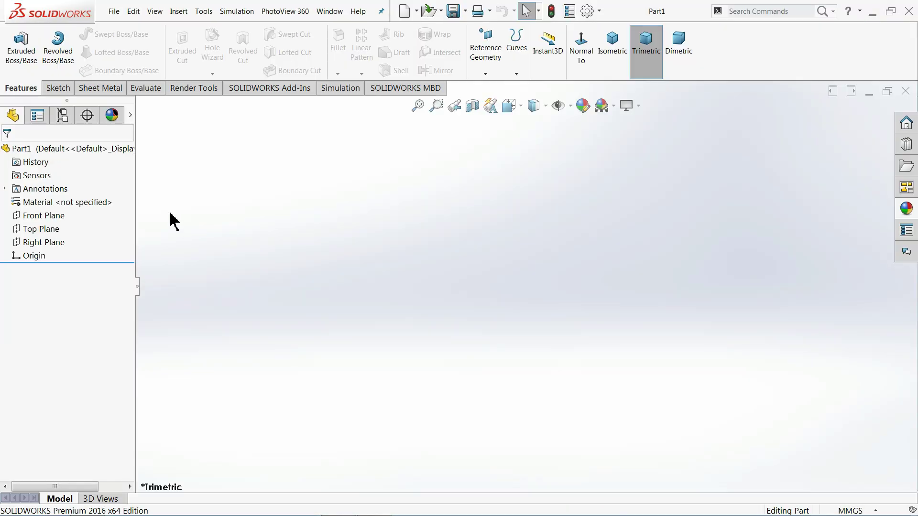
click(612, 106)
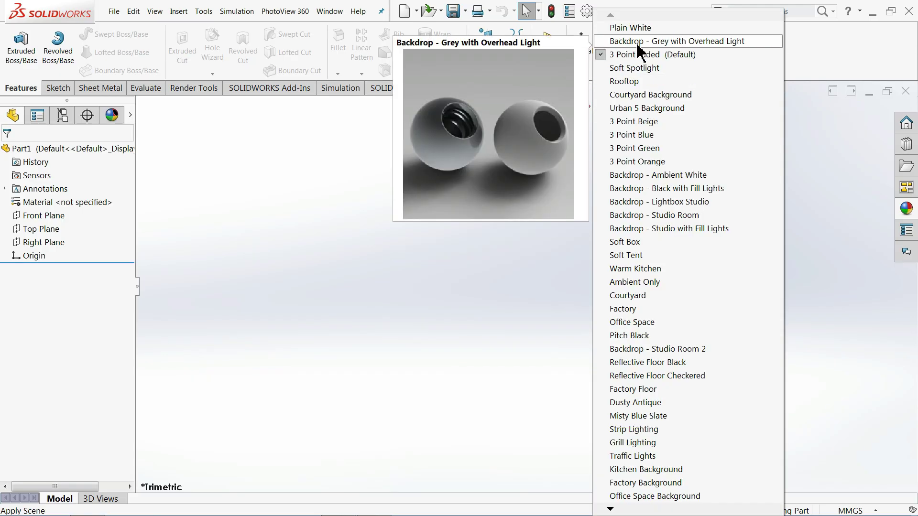
click(640, 28)
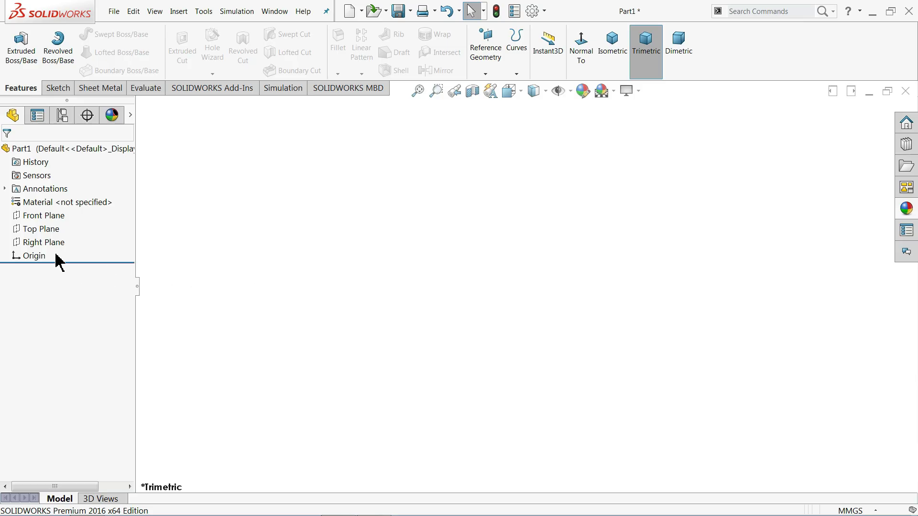
- Start a sketch on the Front Plane and draw a near-vertical centerline about 107 mm long past the origin
click(28, 216)
click(38, 203)
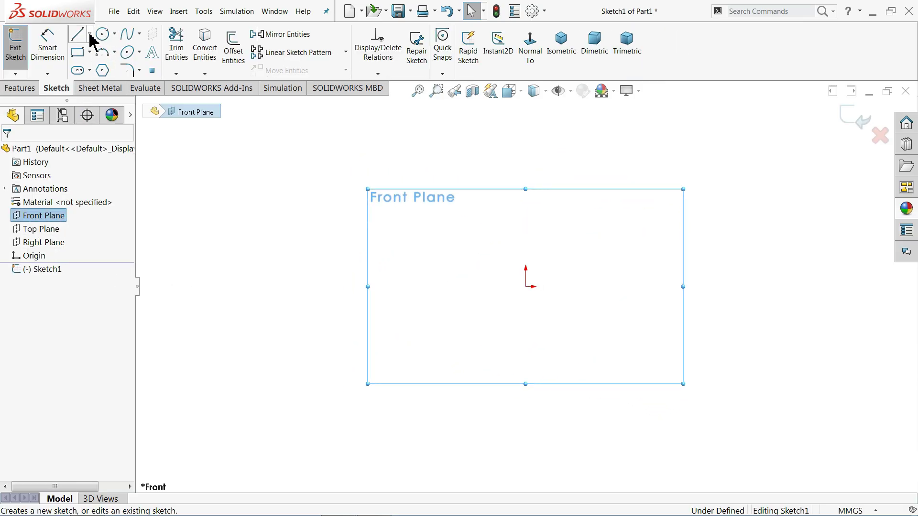
click(89, 34)
click(104, 61)
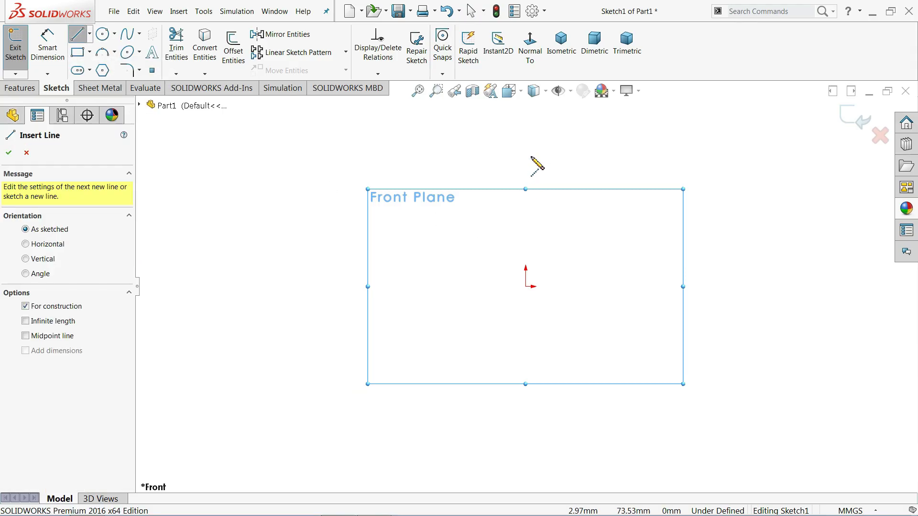
click(525, 147)
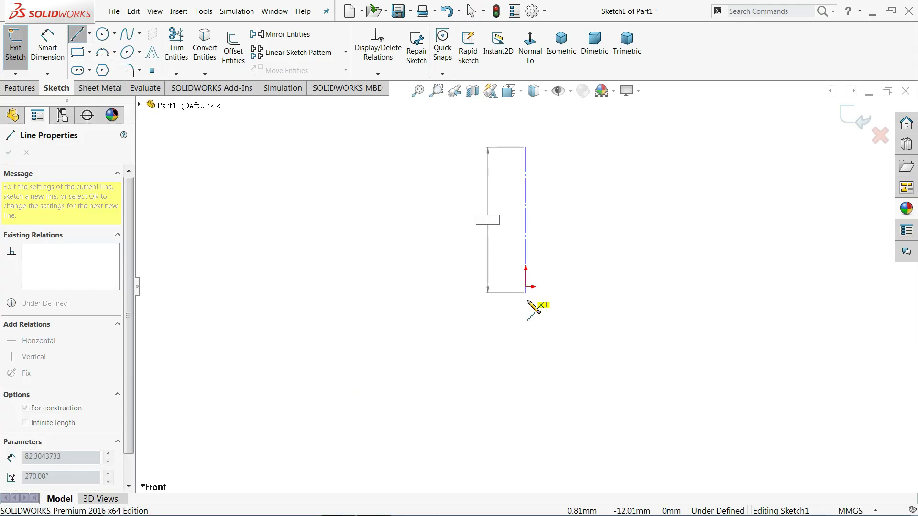
click(530, 337)
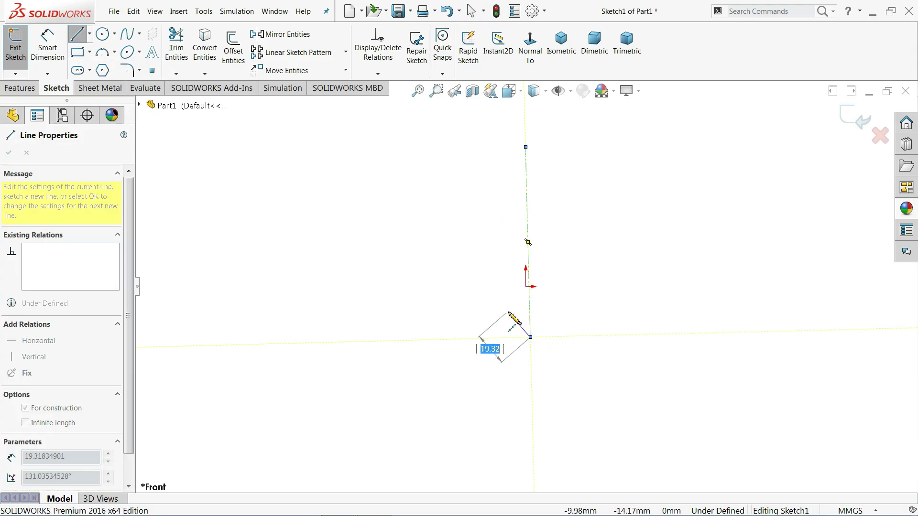
key(Escape)
- Add a vertical relation to the long centerline
click(530, 303)
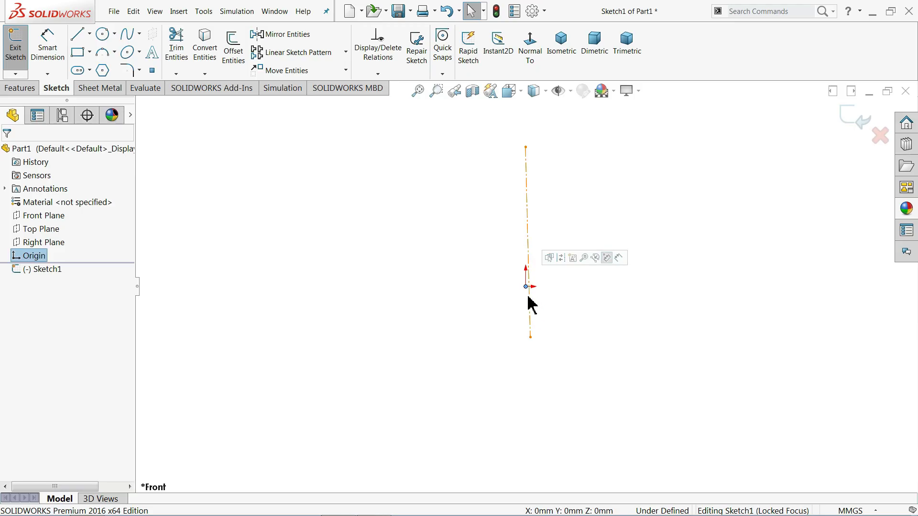
click(566, 264)
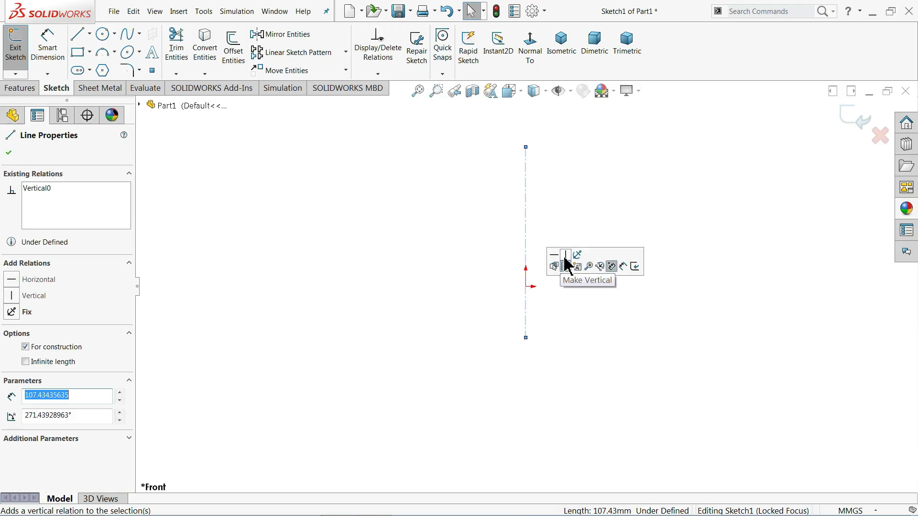
click(562, 208)
- Sketch a horizontal centerline extending in the positive X direction from the origin
click(90, 33)
click(106, 64)
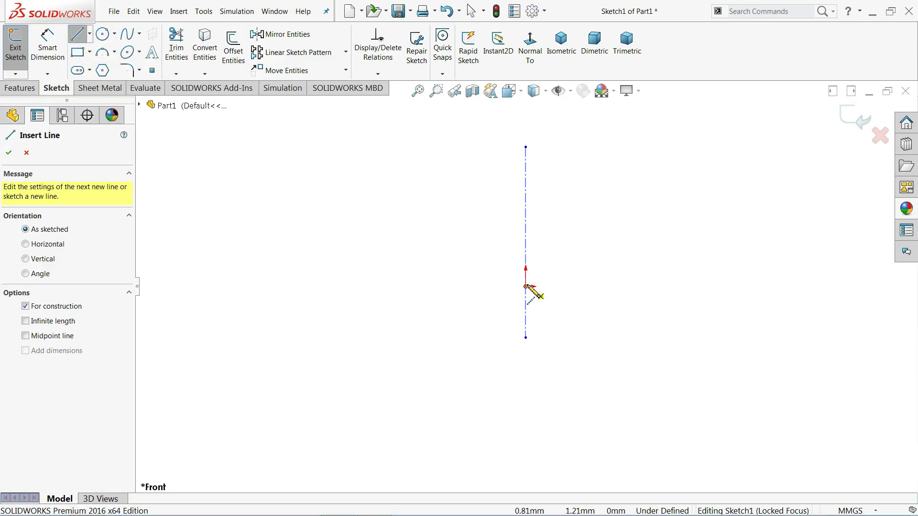
click(526, 287)
click(614, 286)
key(Escape)
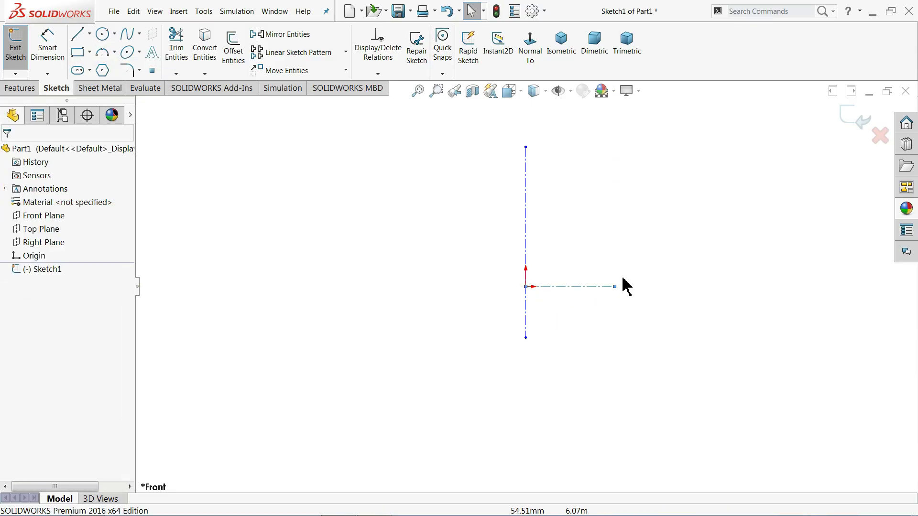
- Left of the vertical centerline, sketch a vertical line about 54 mm long, continued downward by two tangent arcs of about 14 and 16 mm radius
click(80, 34)
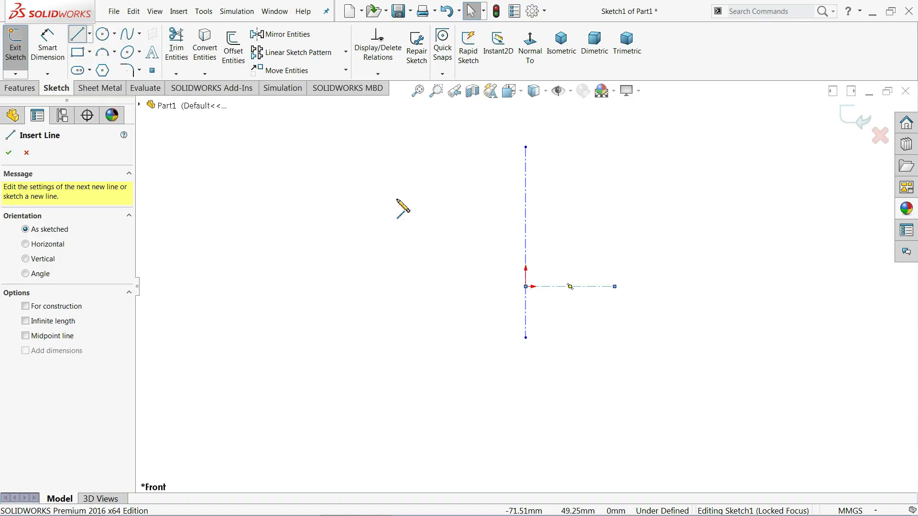
click(471, 181)
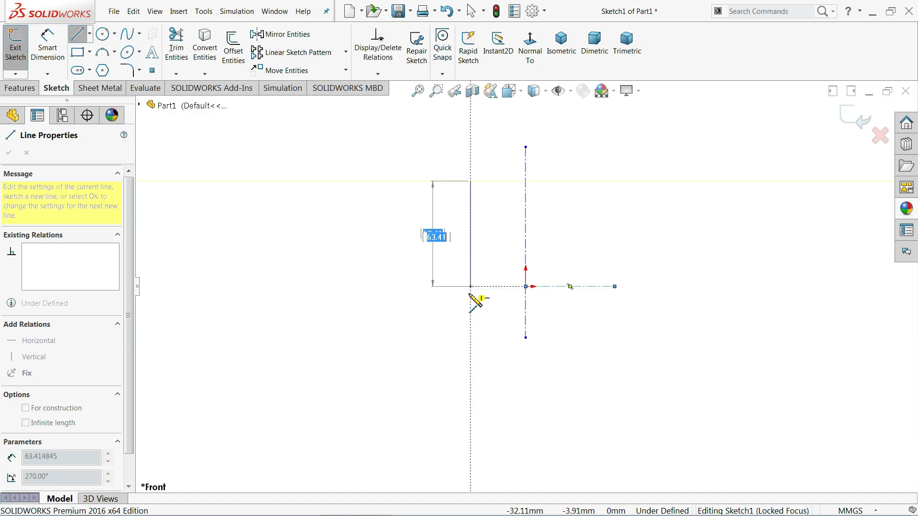
click(471, 276)
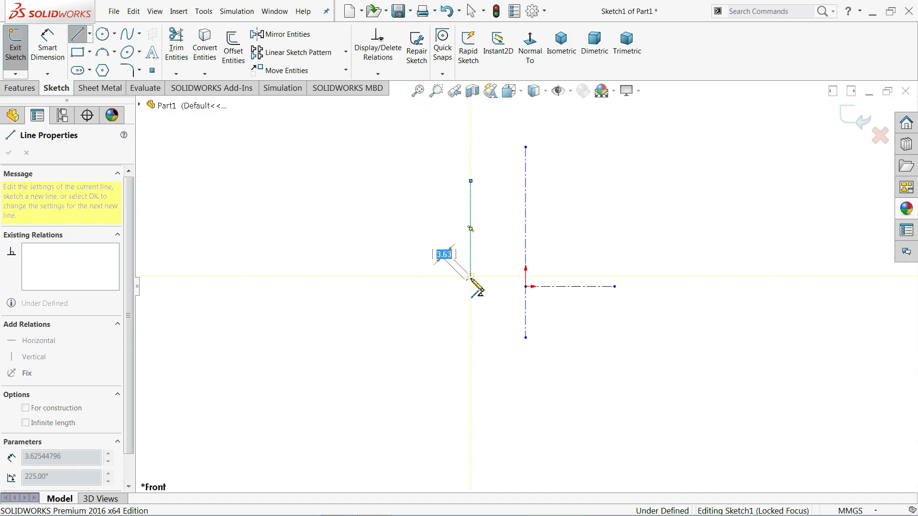
key(a)
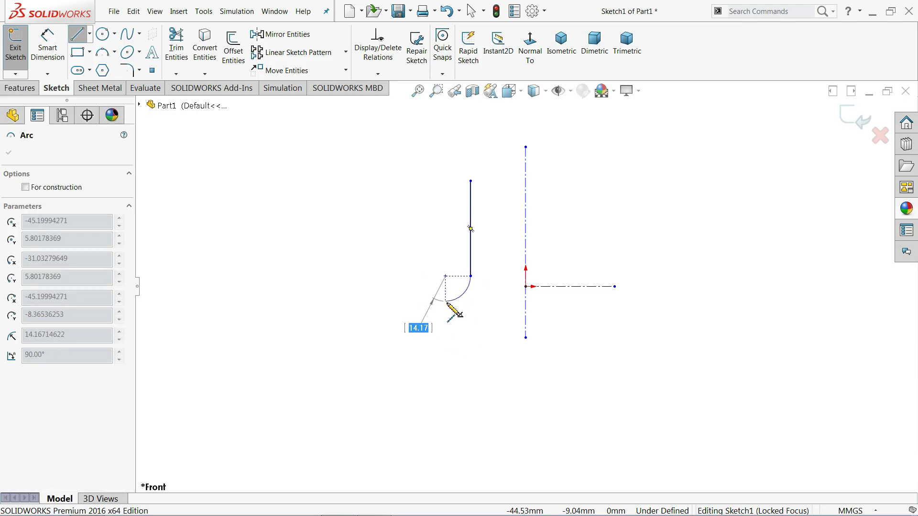
click(448, 302)
scroll(409, 348, down, 1)
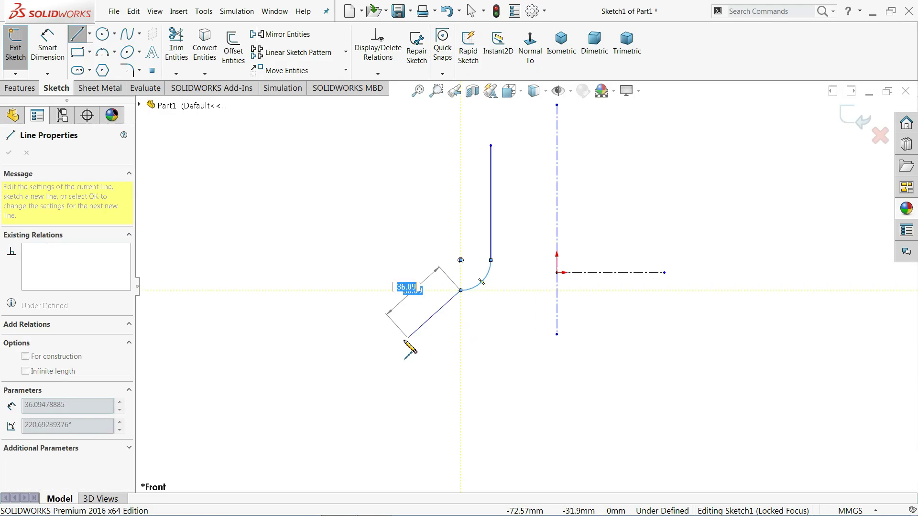
key(a)
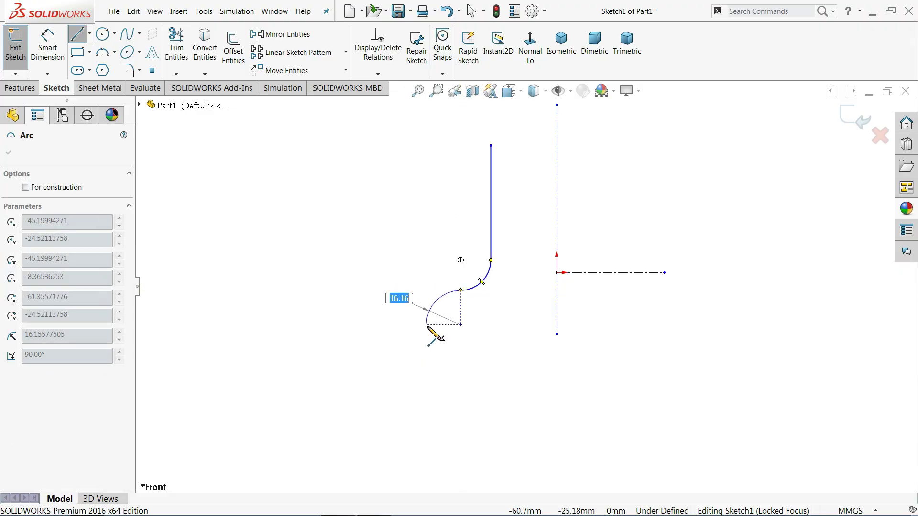
click(426, 326)
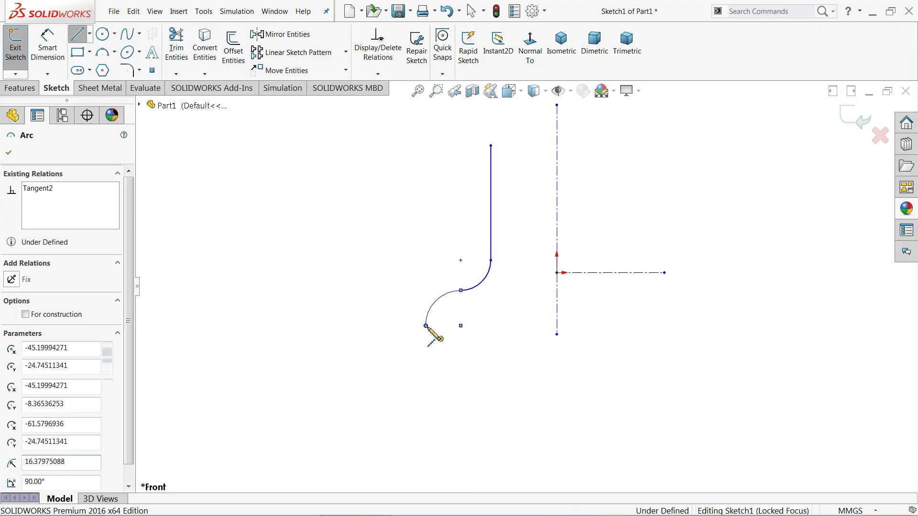
right_click(426, 351)
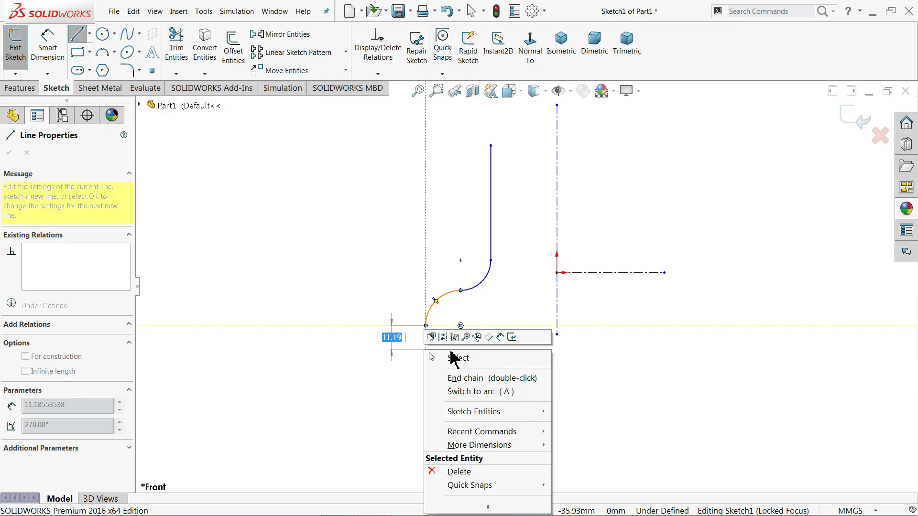
click(451, 358)
- Mirror the vertical line and both arcs about the vertical centerline, keeping the originals
scroll(478, 334, up, 1)
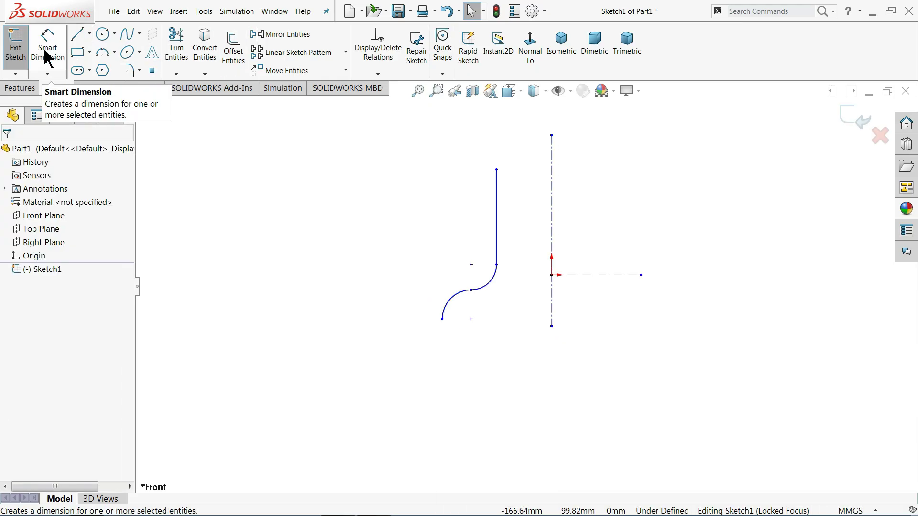
click(282, 34)
drag(520, 152, 444, 311)
click(107, 332)
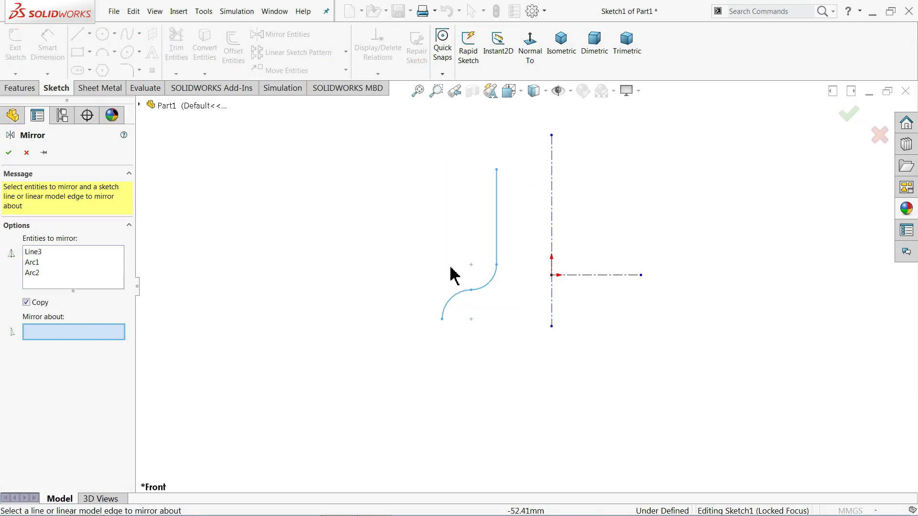
click(553, 250)
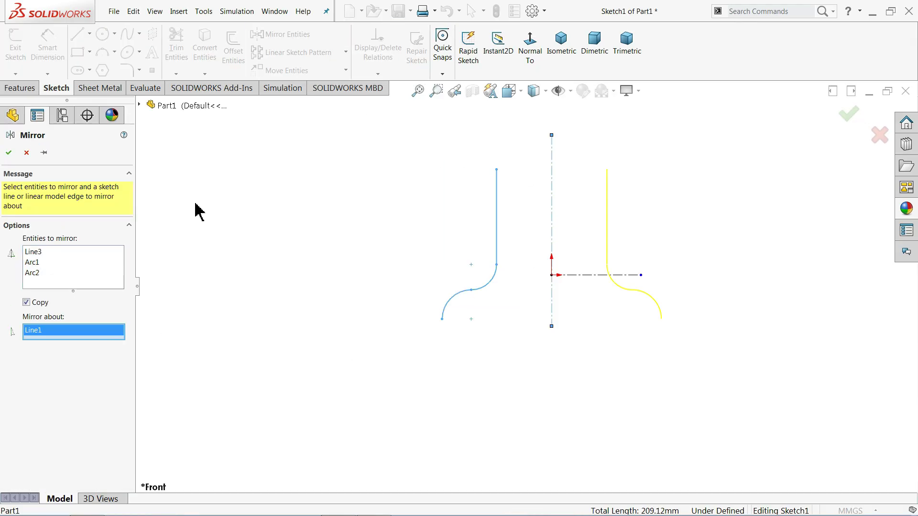
click(9, 152)
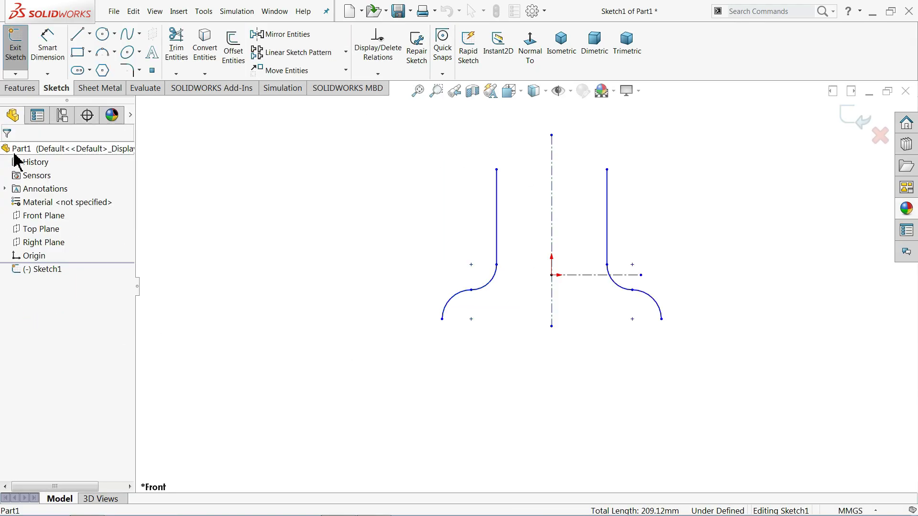
- Join the upper ends of the two vertical lines with a tangent three-point arc of about 31 mm radius
click(102, 52)
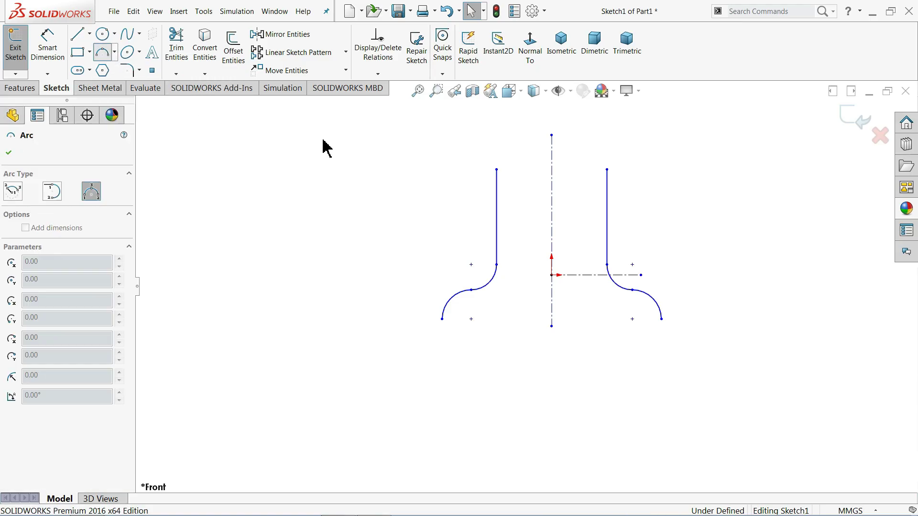
click(496, 169)
click(606, 170)
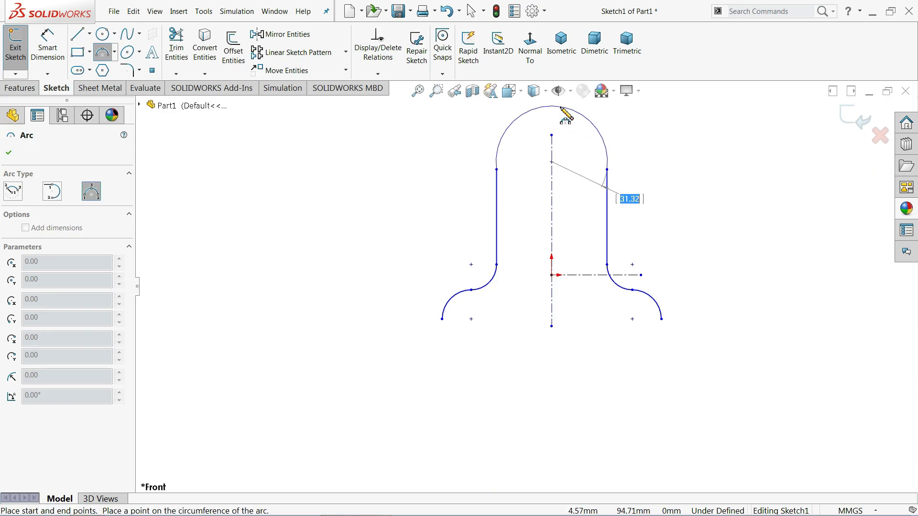
click(562, 116)
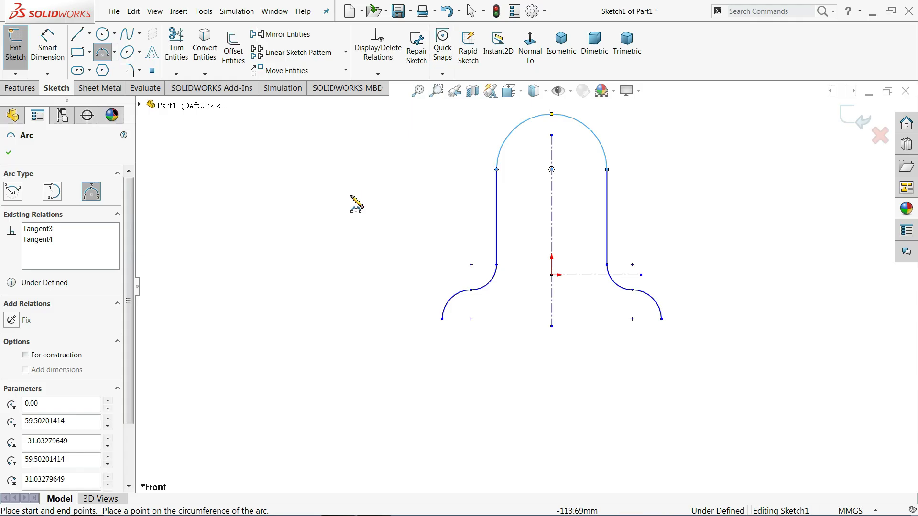
- Close the profile with a large three-point arc between the lower arc ends, and make it tangent to the adjoining left arc
mouse_move(429, 310)
ctrl+middle_down()
mouse_move(590, 373)
mouse_move(618, 308)
ctrl+middle_up()
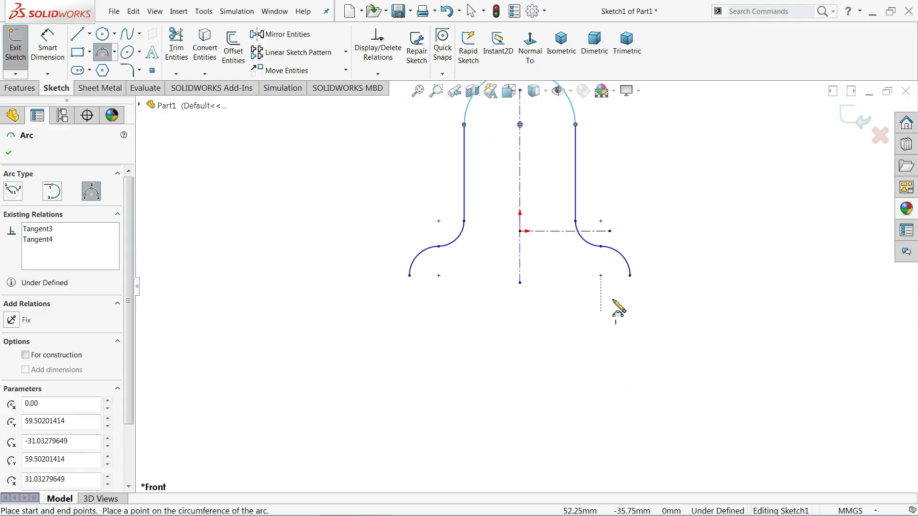
click(630, 276)
click(409, 276)
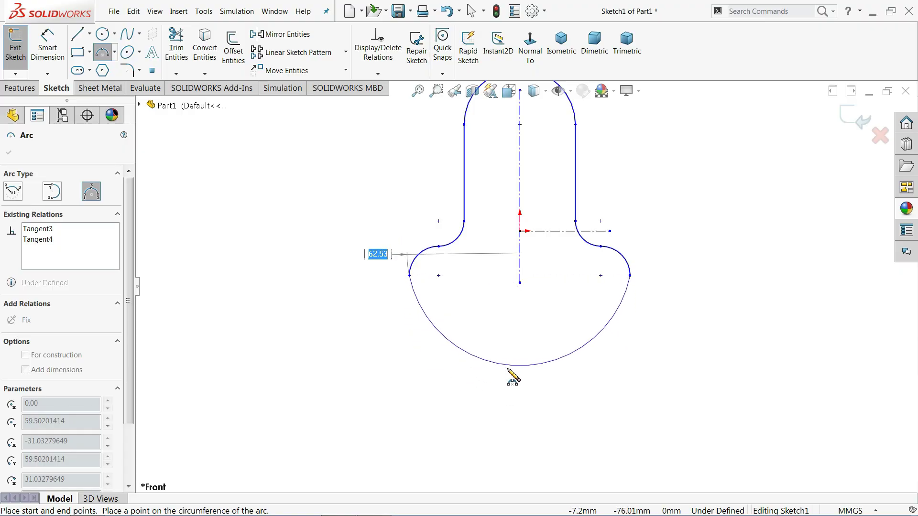
click(499, 404)
right_click(366, 329)
click(384, 328)
click(410, 277)
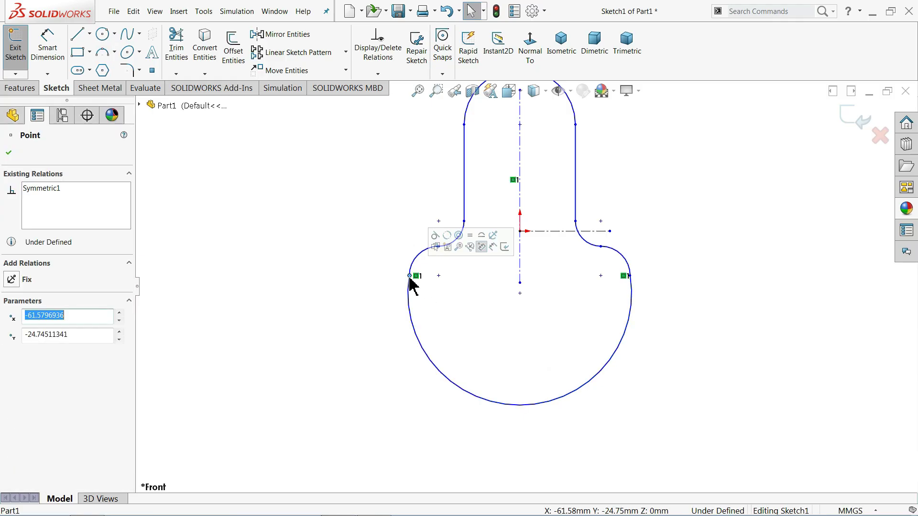
click(376, 244)
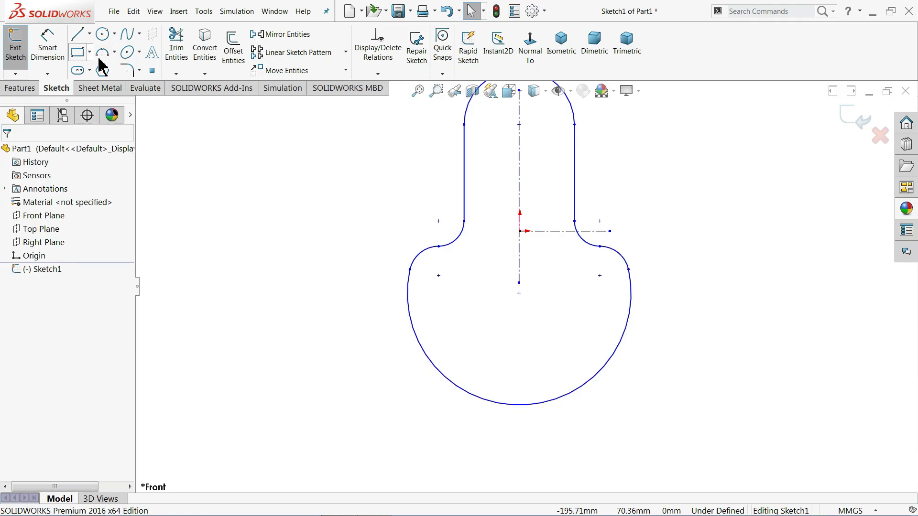
- Dimension the radius of the profile's upper arc as 75 mm
click(47, 46)
scroll(459, 184, up, 1)
scroll(523, 191, down, 2)
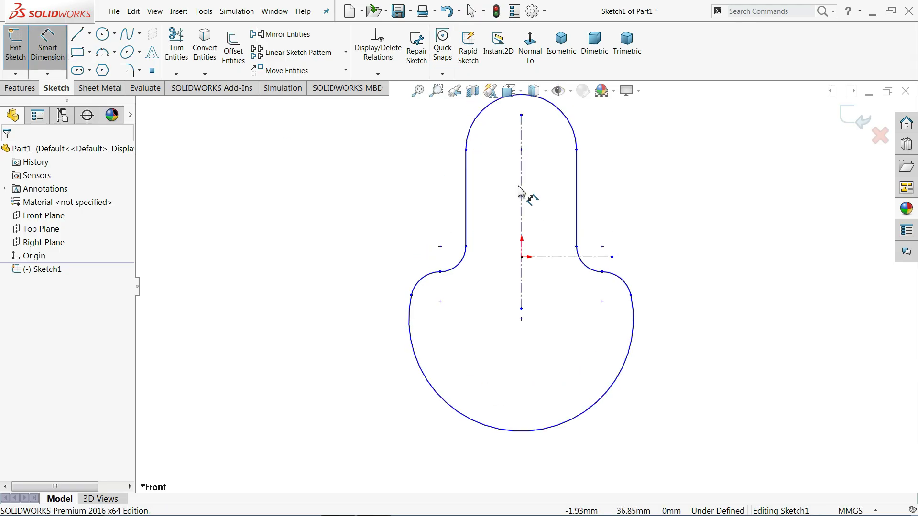
click(552, 137)
click(576, 126)
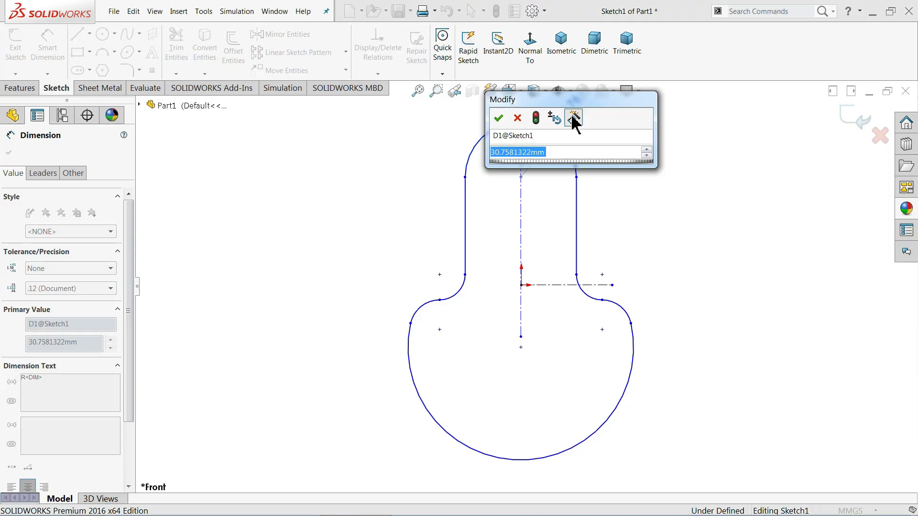
text(75)
click(498, 119)
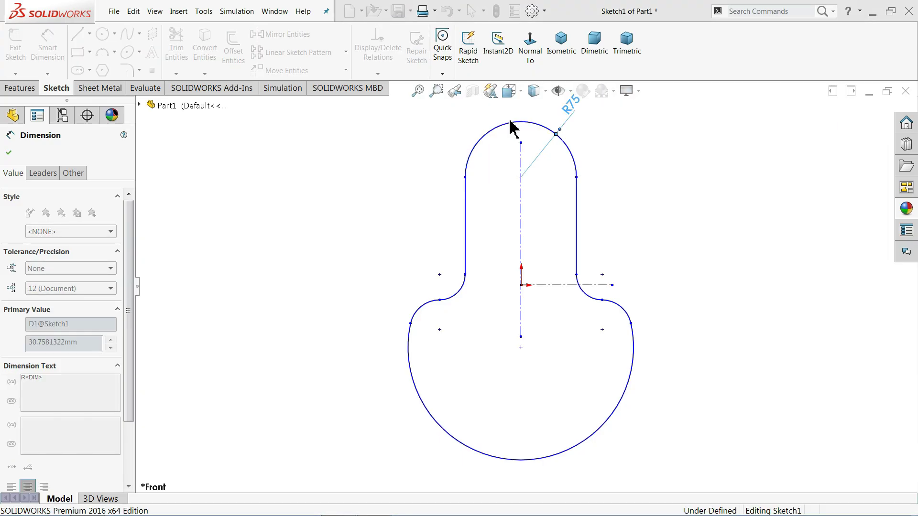
- Dimension the length of the profile's left vertical line as 150 mm
click(584, 231)
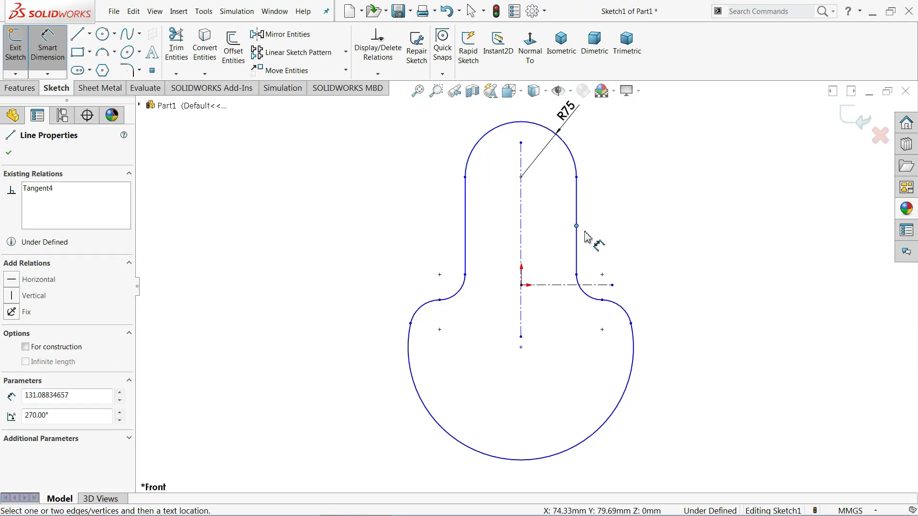
key(Escape)
click(467, 233)
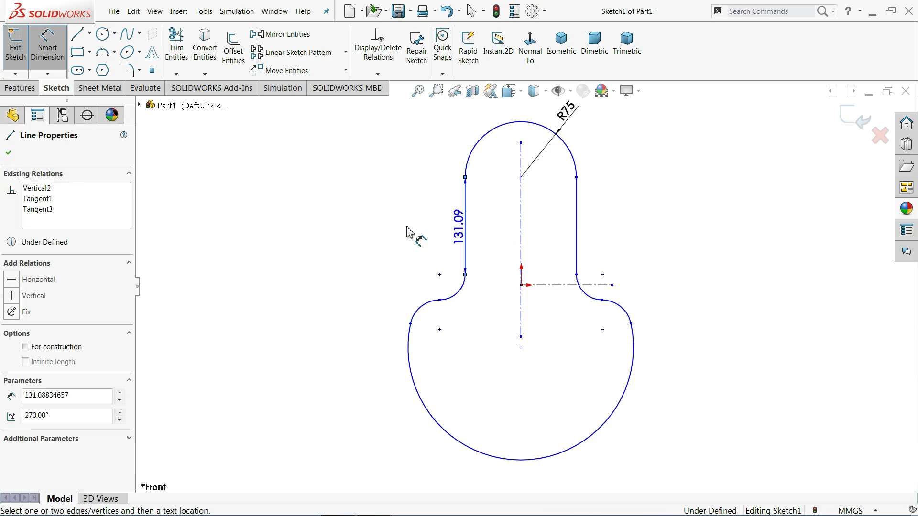
click(406, 237)
text(150)
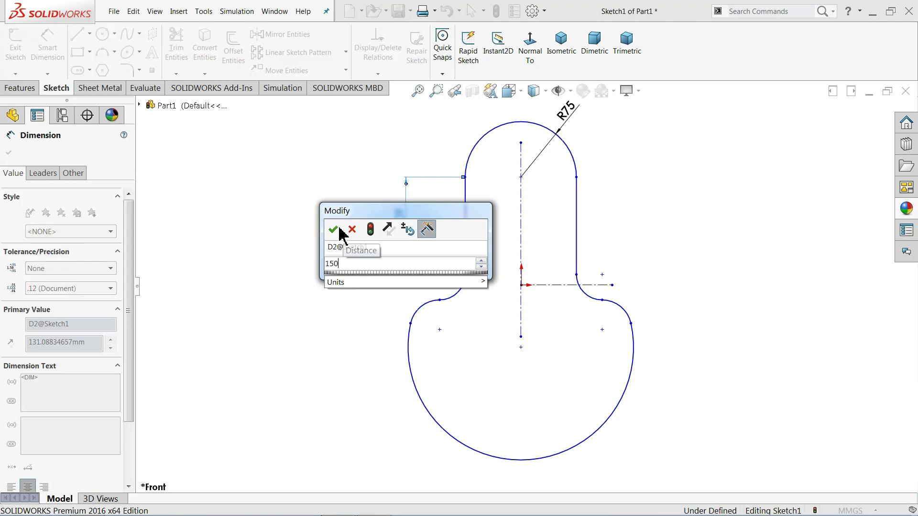
click(334, 231)
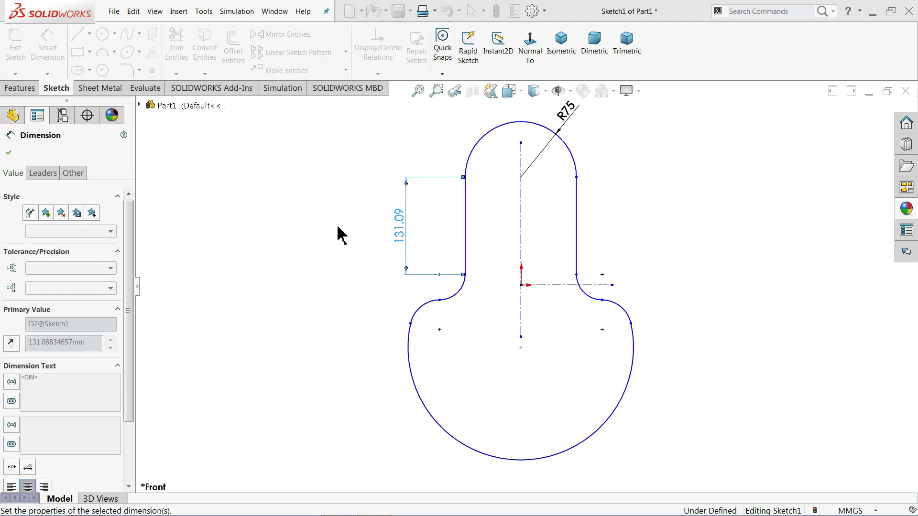
- Dimension the radius of the left concave arc below the vertical line as 45 mm
click(459, 298)
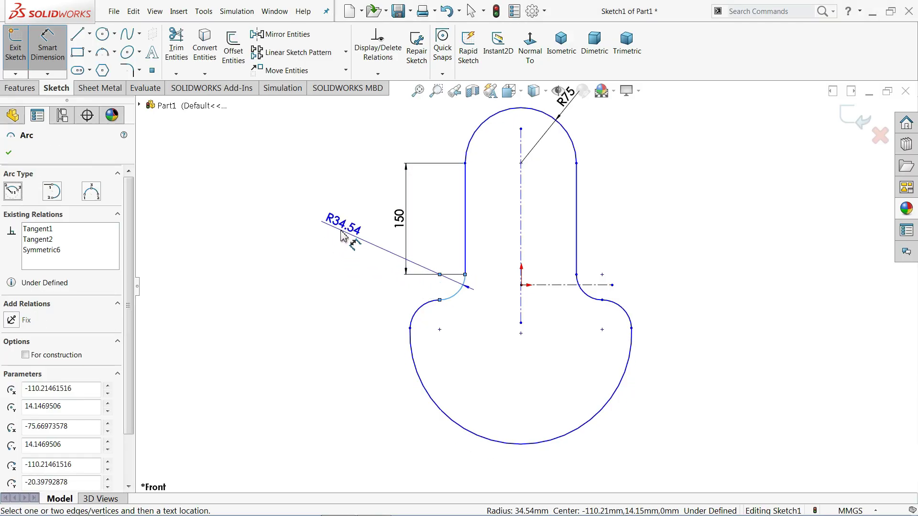
click(342, 235)
text(45)
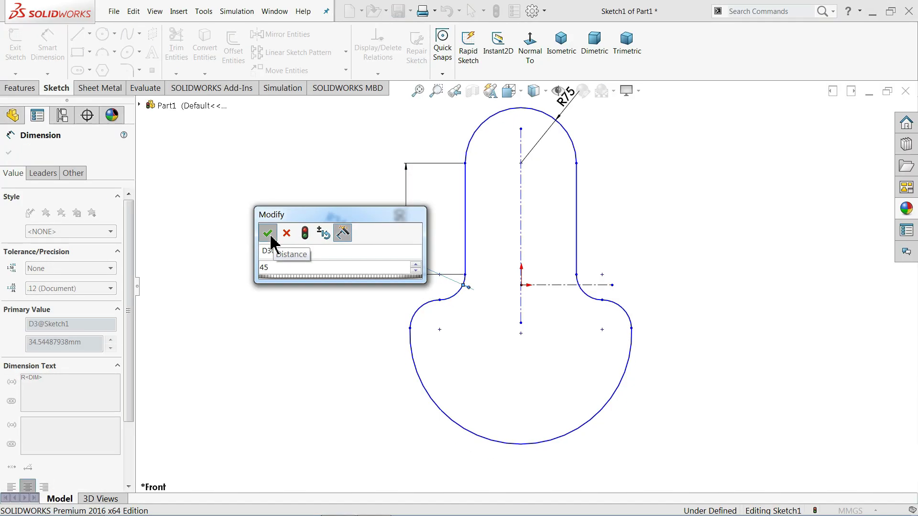
click(270, 235)
- Dimension the radius of the left convex shoulder arc as 50 mm
click(411, 317)
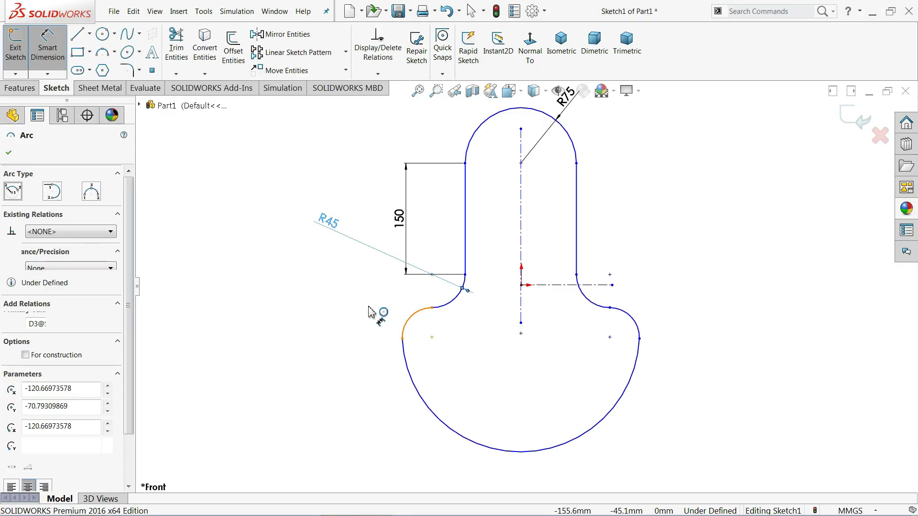
click(342, 295)
text(50)
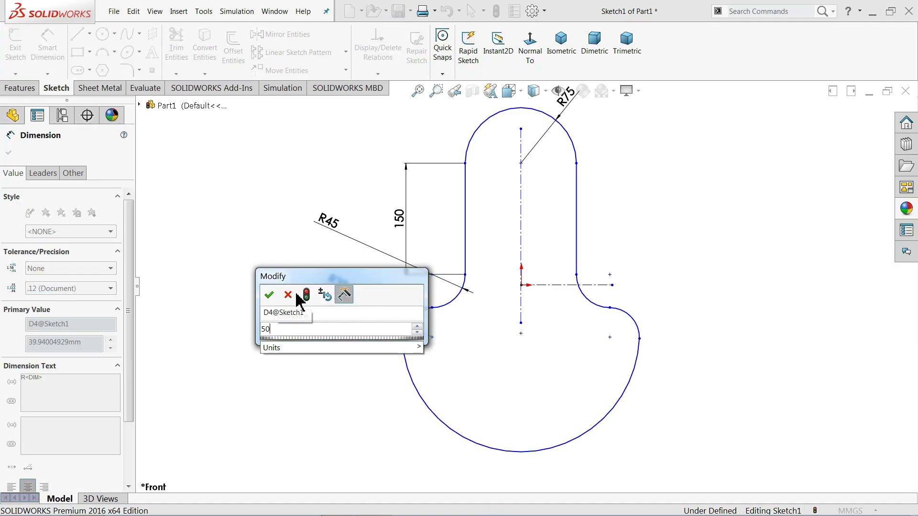
click(269, 295)
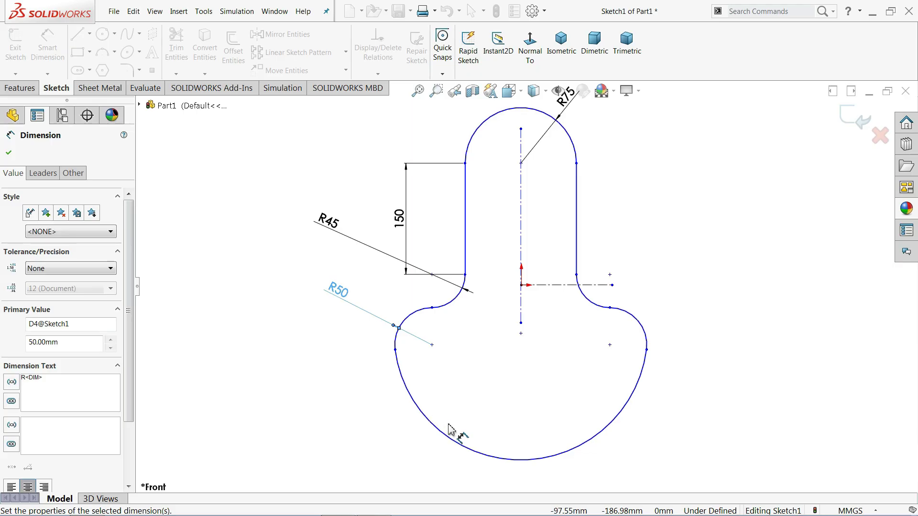
- Dimension the radius of the large lower arc as 180 mm
click(475, 421)
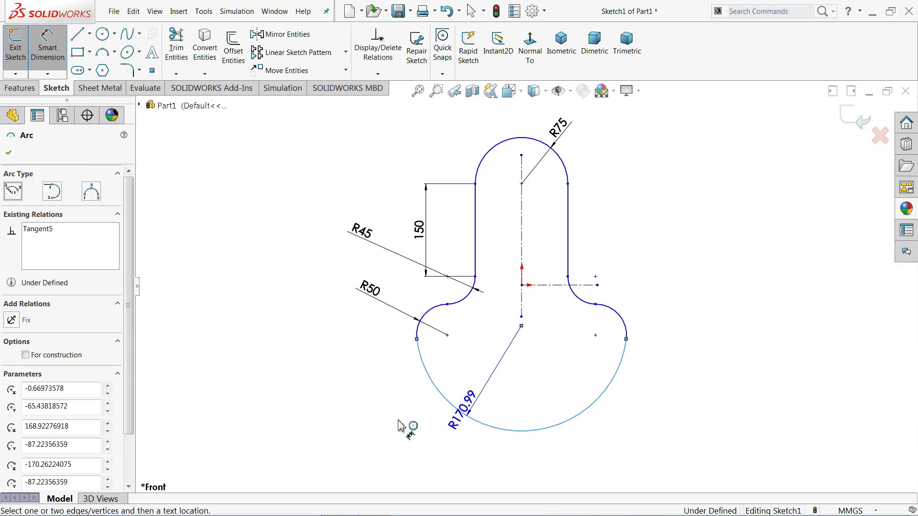
click(379, 427)
text(180)
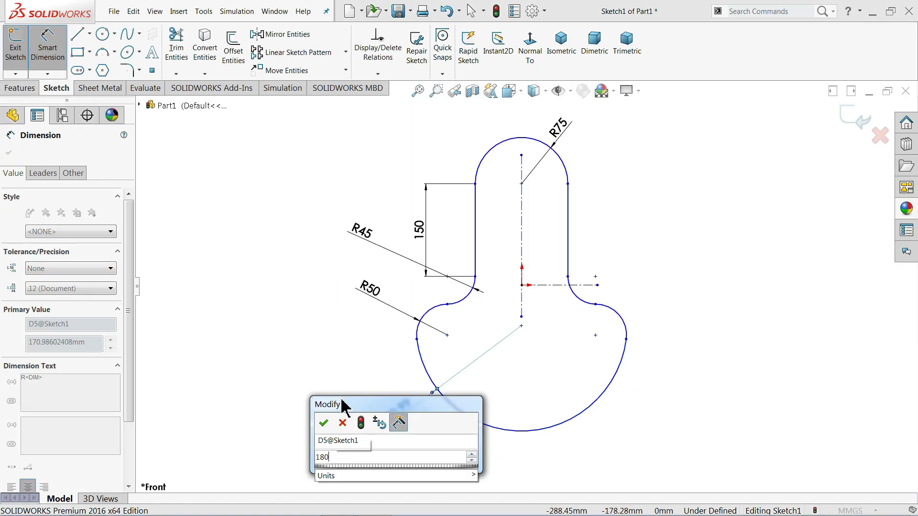
click(324, 422)
click(288, 323)
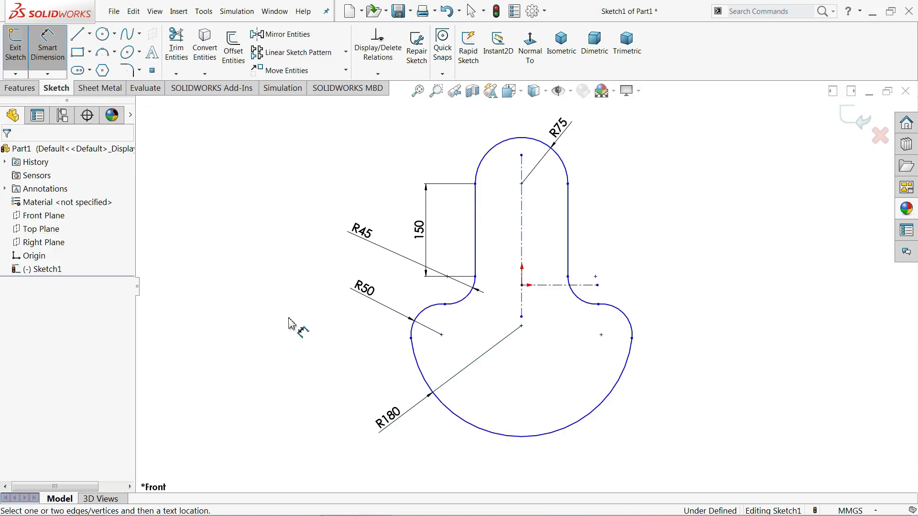
- Set the vertical distance between the large lower arc's center and the origin to 75 mm
click(522, 325)
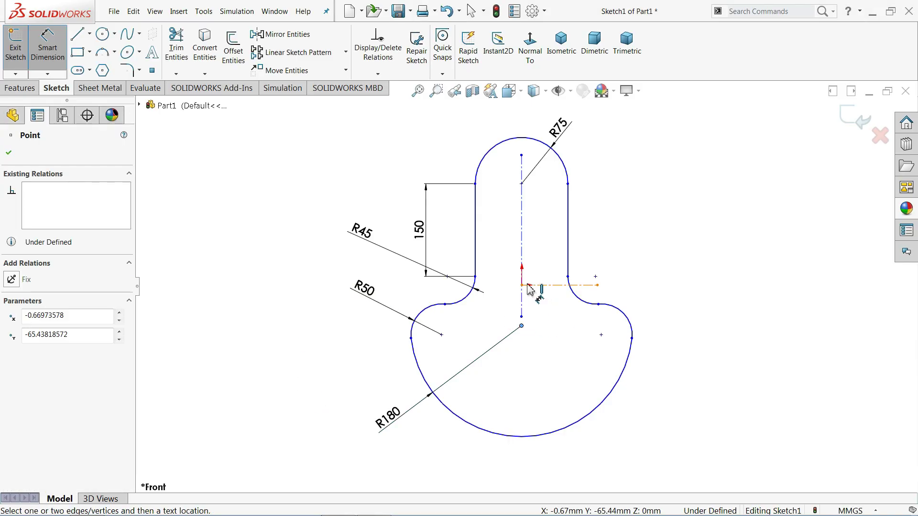
click(521, 284)
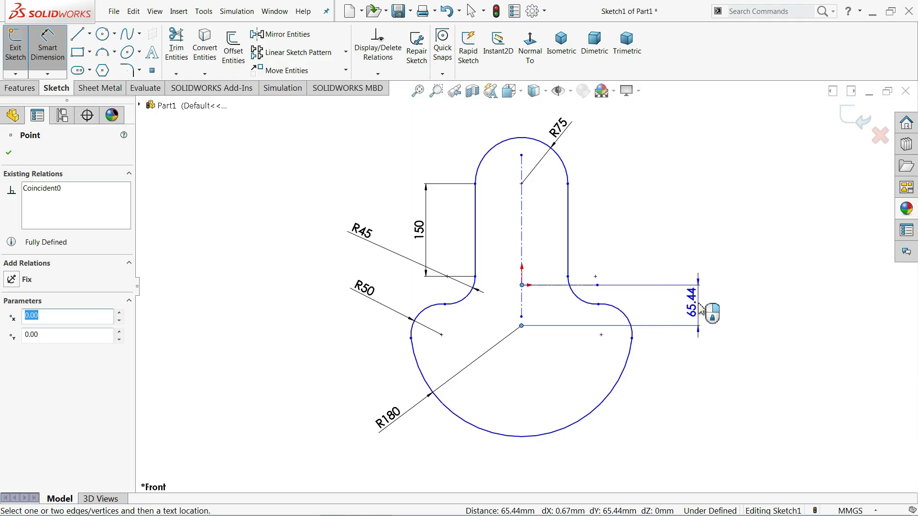
click(699, 310)
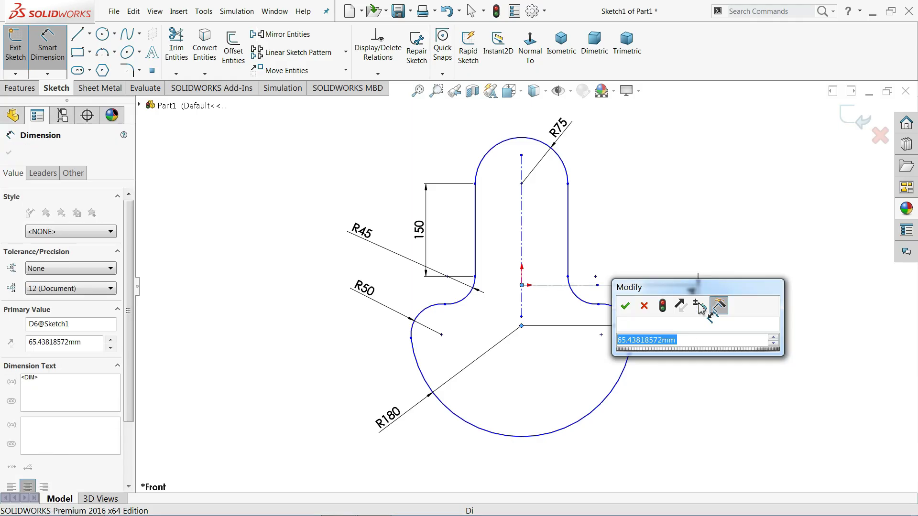
text(75)
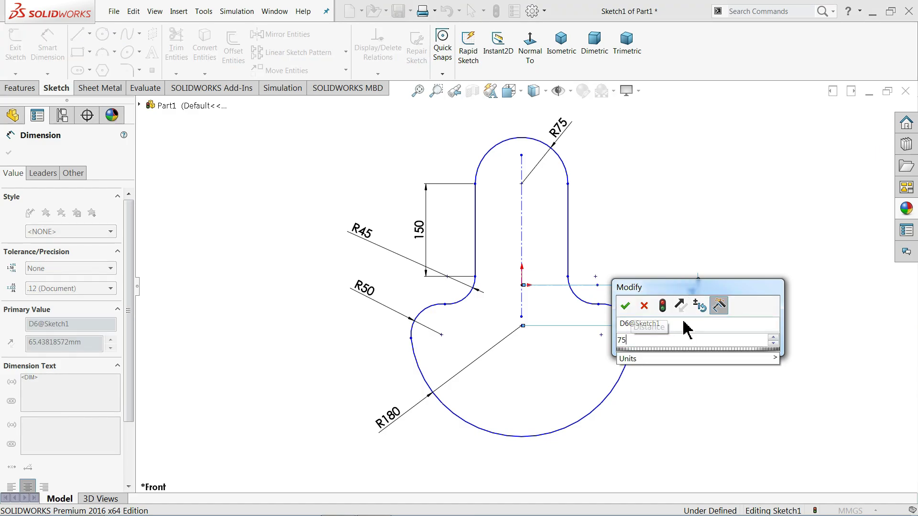
key(Return)
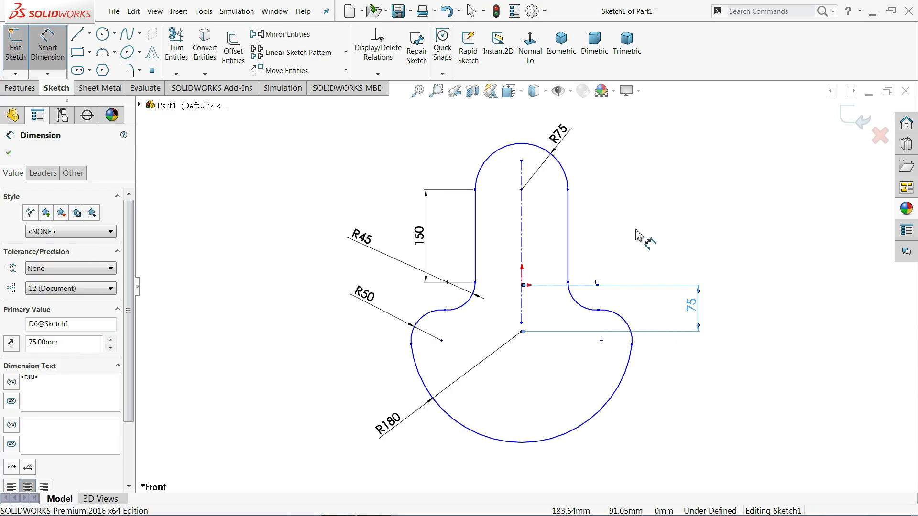
click(635, 239)
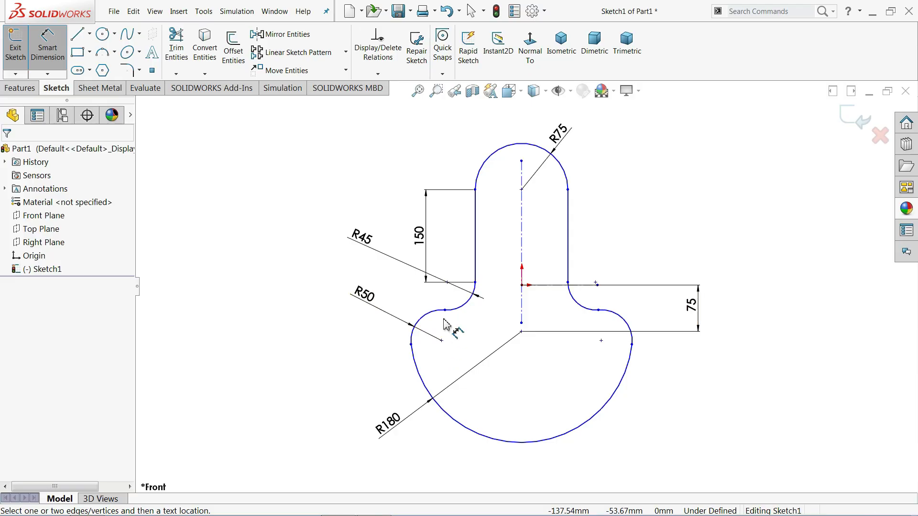
- Add a Vertical relation between the center points of the left R45 and R50 arcs
click(50, 59)
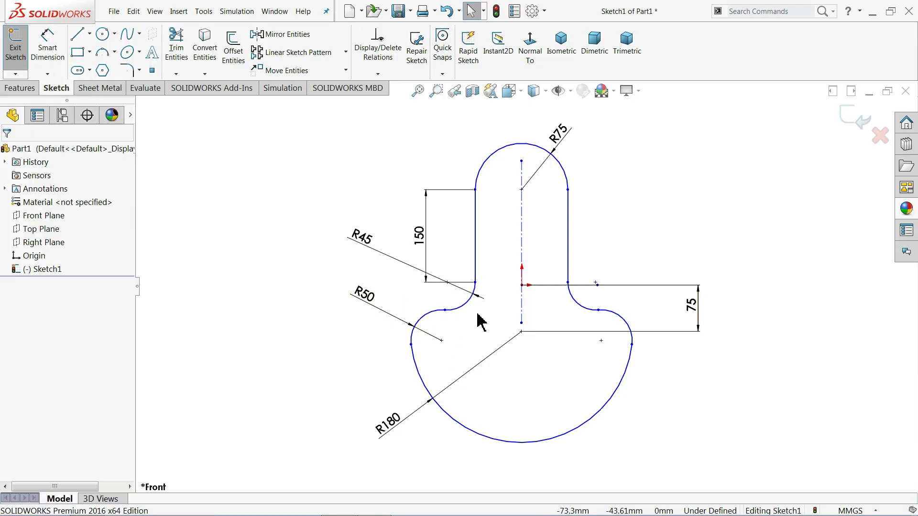
scroll(478, 319, down, 2)
click(441, 265)
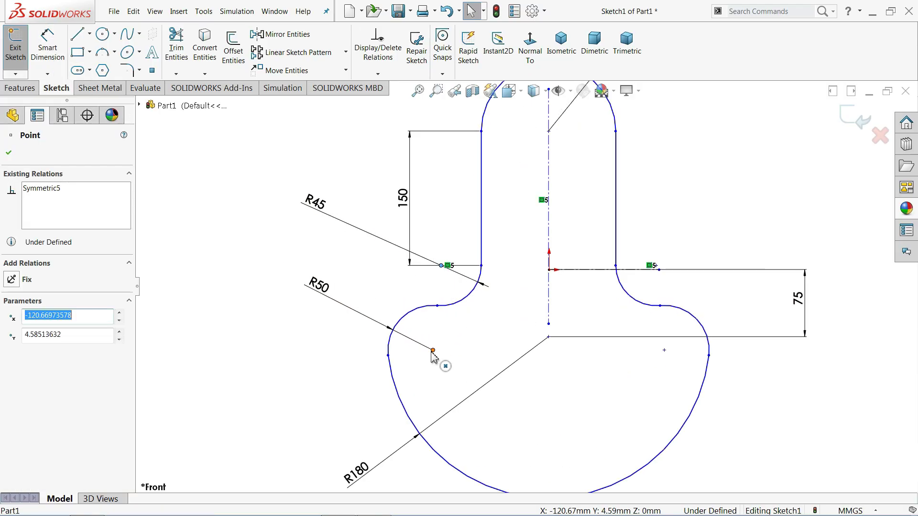
ctrl+click(432, 351)
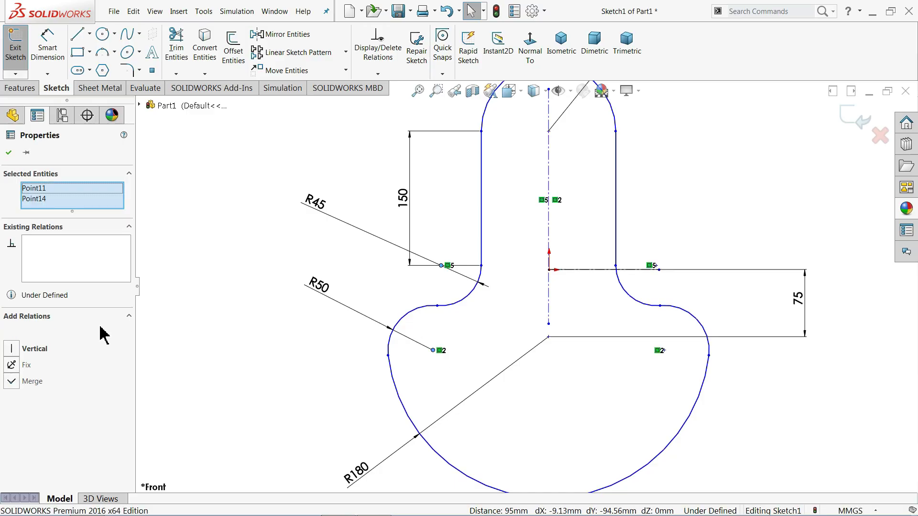
click(34, 349)
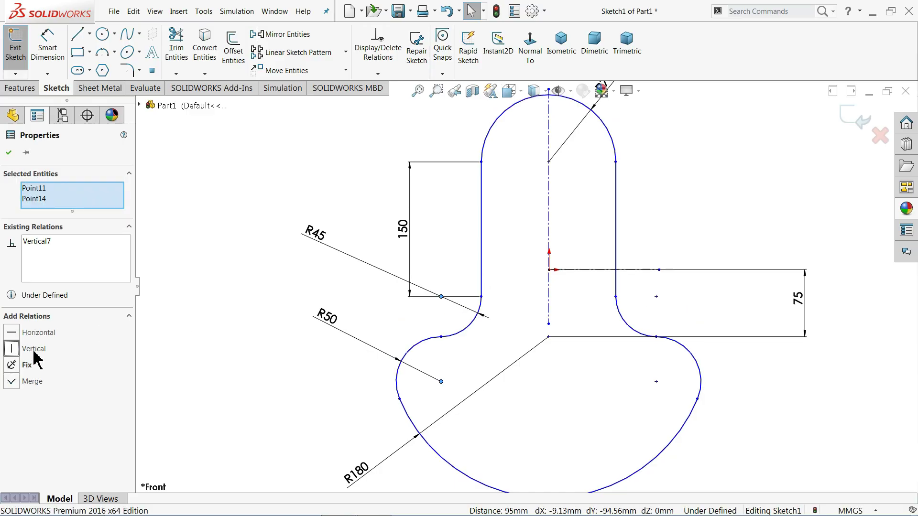
click(266, 338)
scroll(528, 338, up, 1)
scroll(467, 369, down, 1)
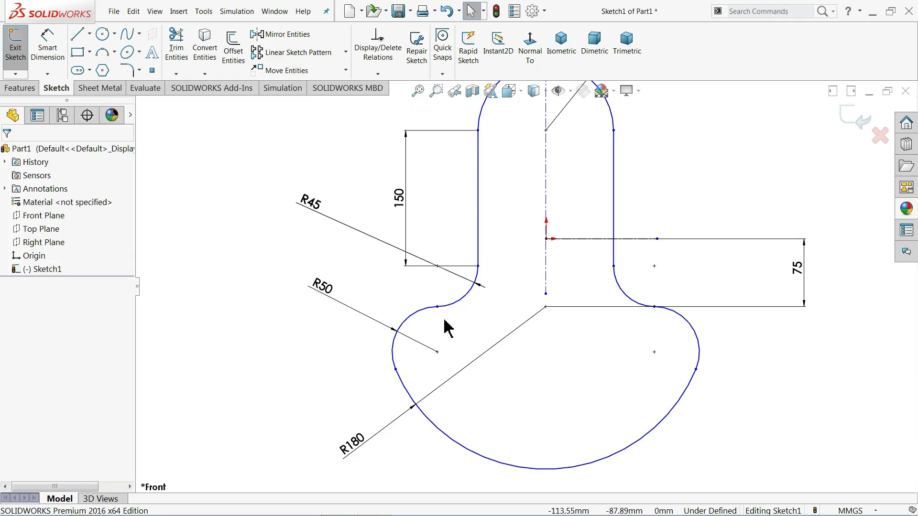
- Add a driven overall height dimension from the top of the upper arc to the bottom of the large lower arc
scroll(505, 328, up, 2)
scroll(549, 342, down, 1)
scroll(549, 342, up, 2)
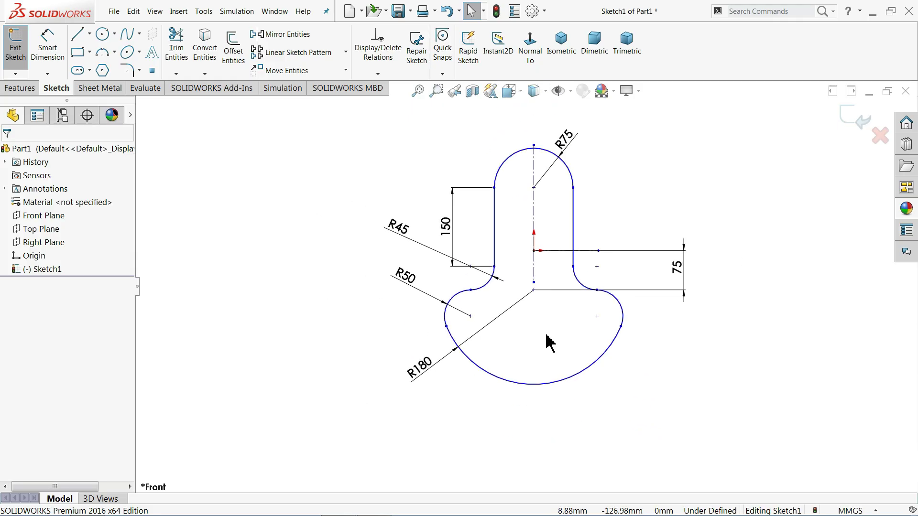
scroll(550, 342, down, 1)
click(53, 52)
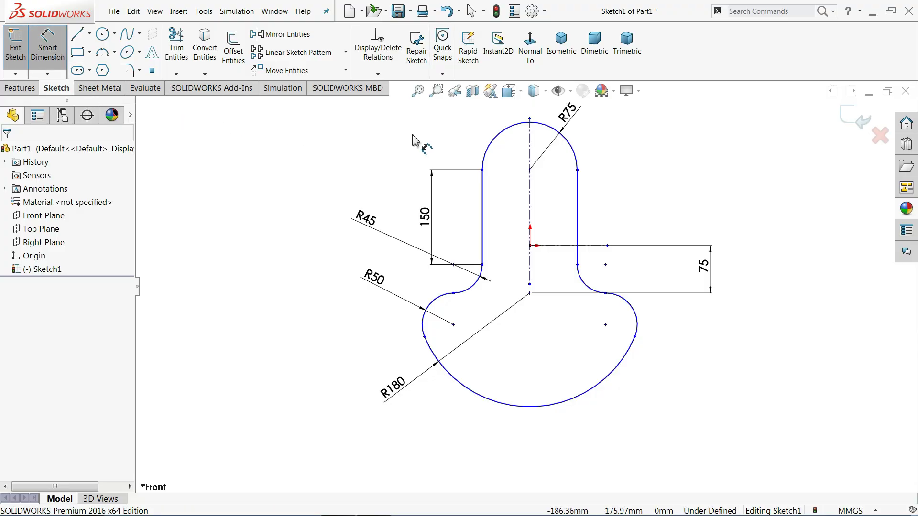
click(520, 130)
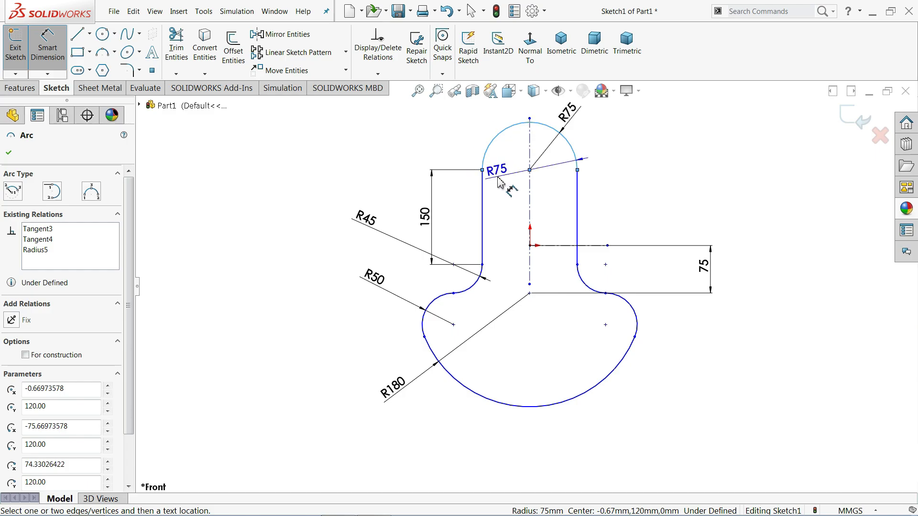
click(540, 408)
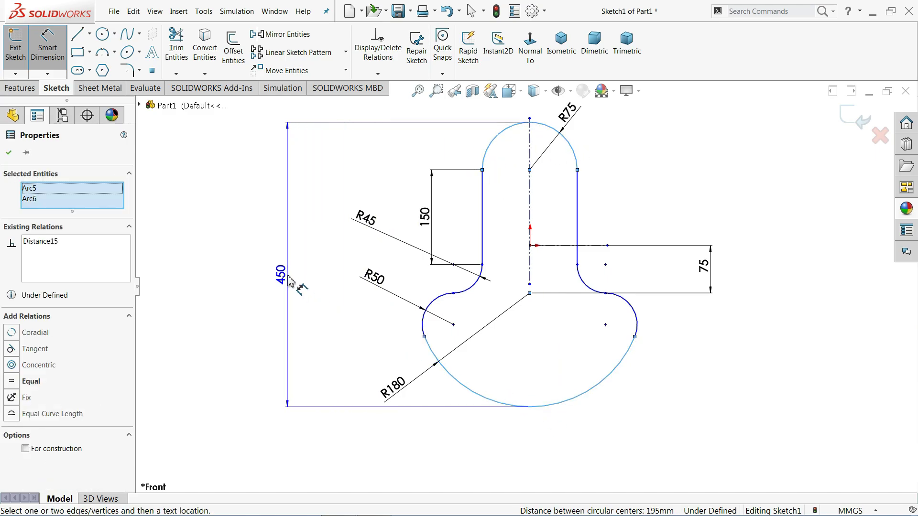
click(289, 281)
click(544, 267)
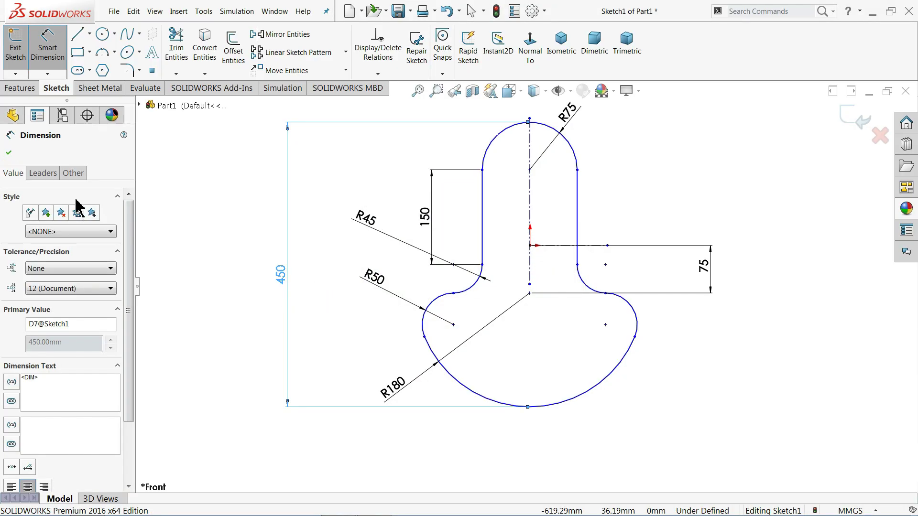
click(9, 153)
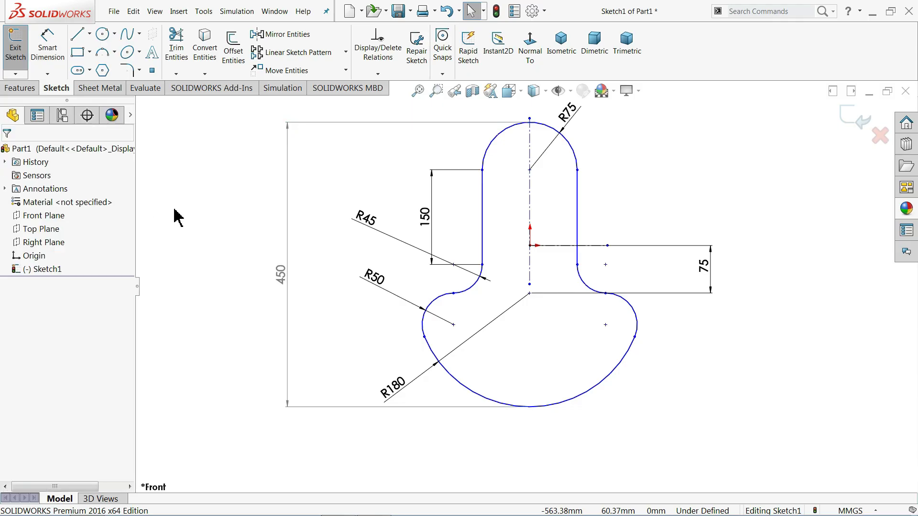
- Join the vertical centerline's lower endpoint to the large arc's center, and add a driven vertical dimension from the origin to the upper arc's center
click(529, 245)
ctrl+click(529, 293)
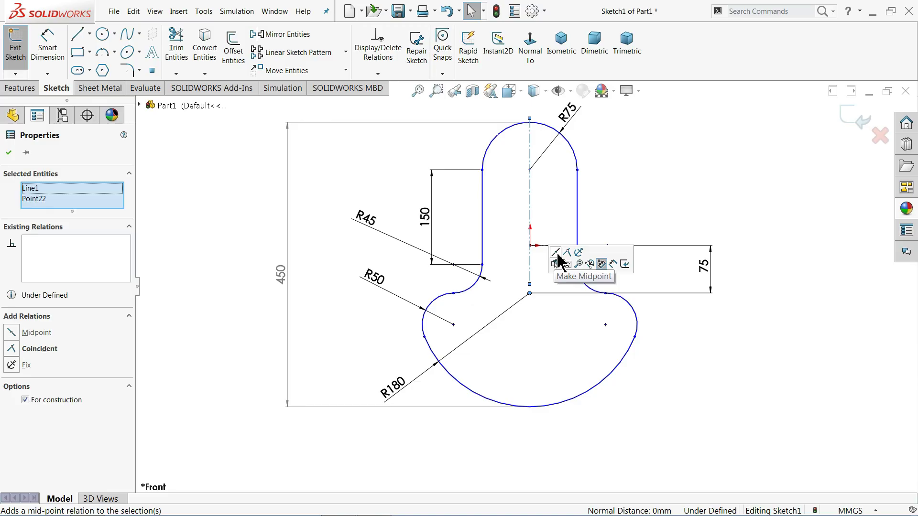
click(193, 273)
click(530, 291)
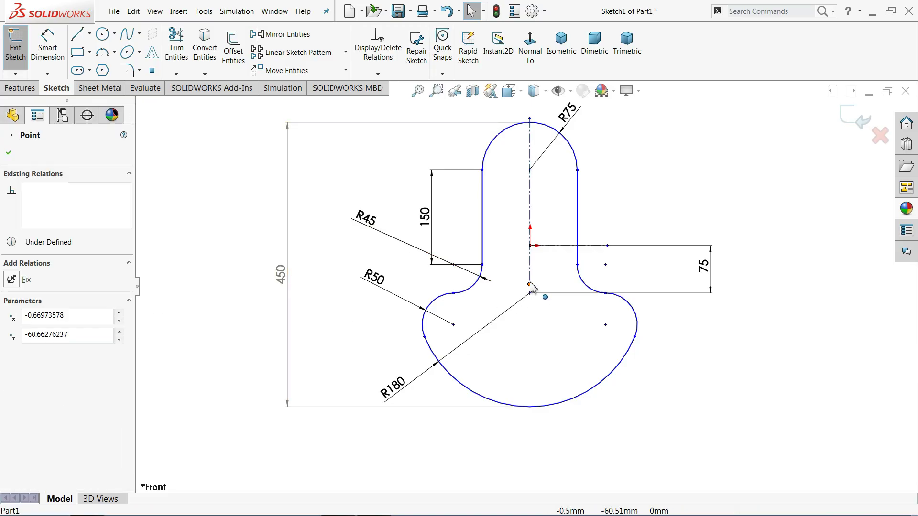
key(Escape)
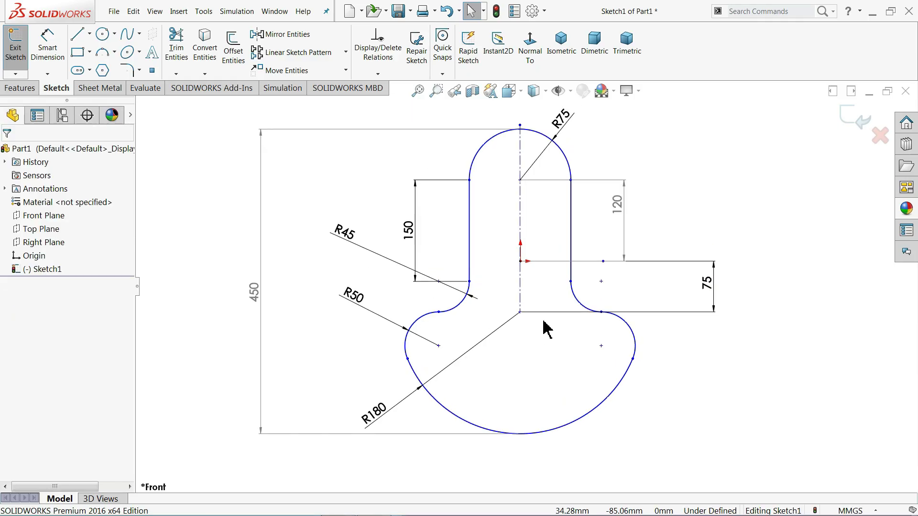
- Make the vertical centerline coincident with the origin
scroll(544, 327, down, 10)
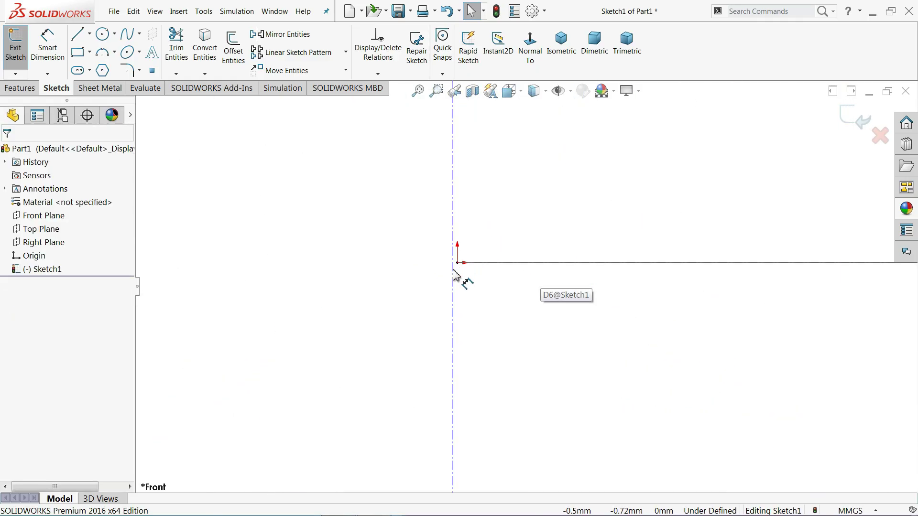
click(453, 275)
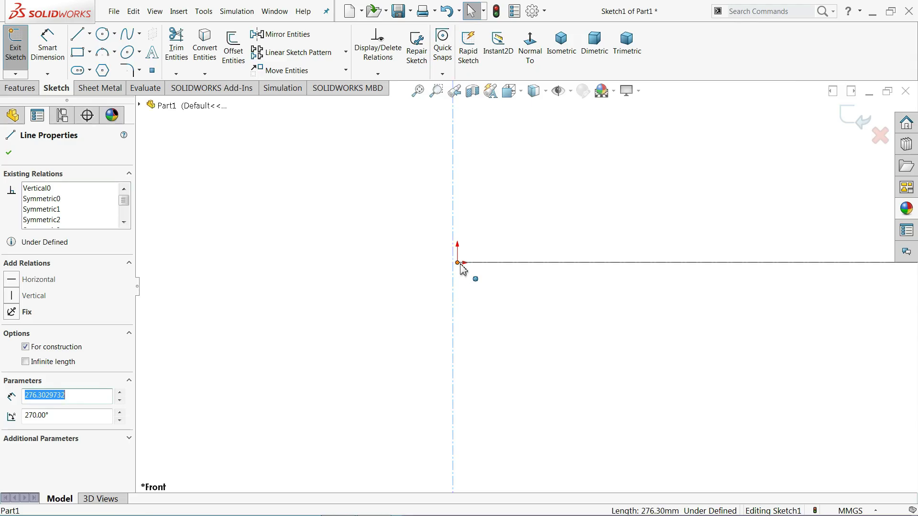
click(458, 263)
ctrl+click(463, 262)
click(32, 351)
click(490, 299)
scroll(490, 300, up, 5)
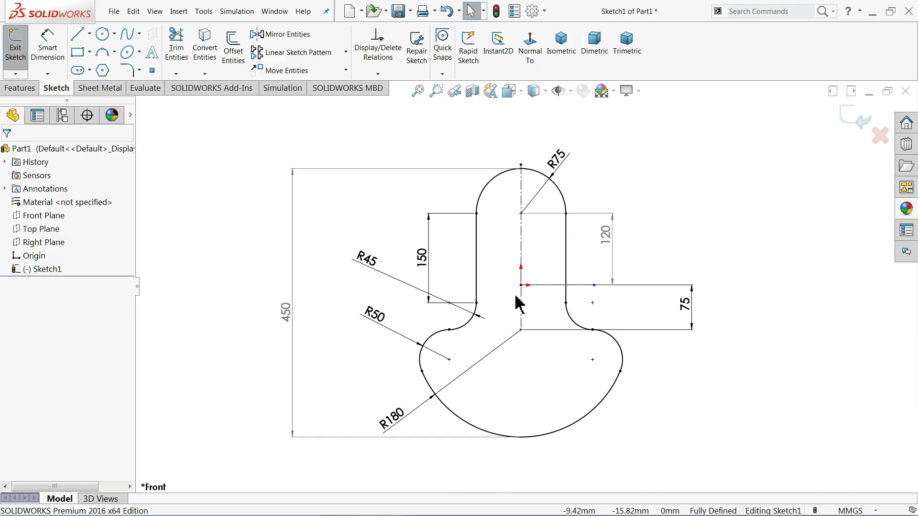
- Delete the driven vertical dimension between the origin and the upper arc's center
scroll(517, 300, up, 1)
scroll(529, 313, down, 1)
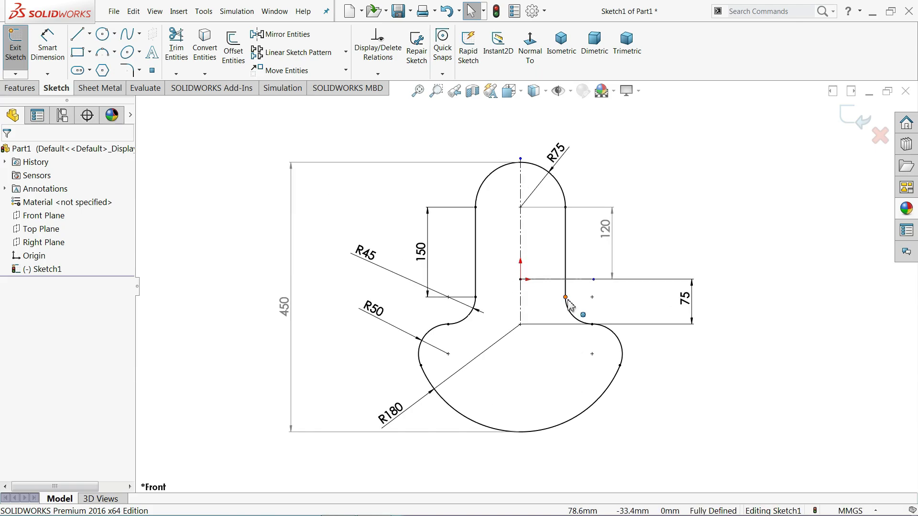
click(606, 237)
key(Delete)
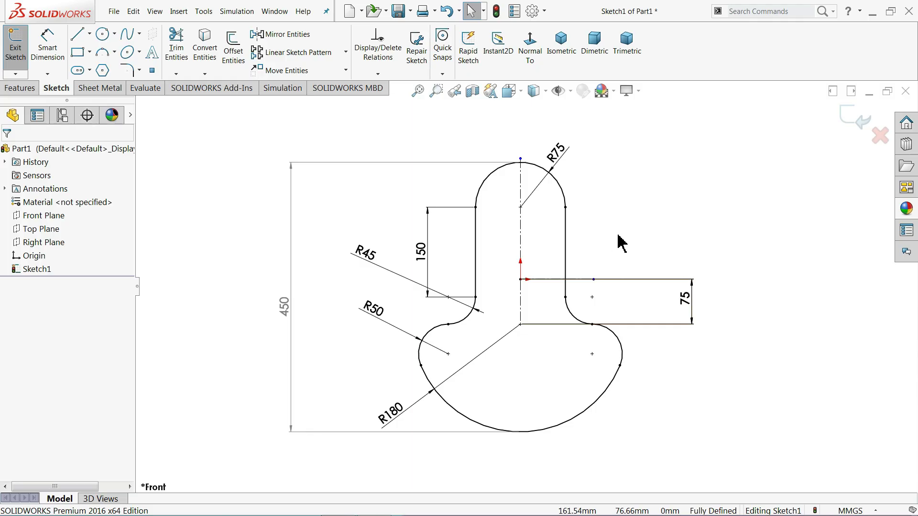
- Extrude the closed web profile as a blind boss 50 mm deep
click(20, 88)
click(21, 48)
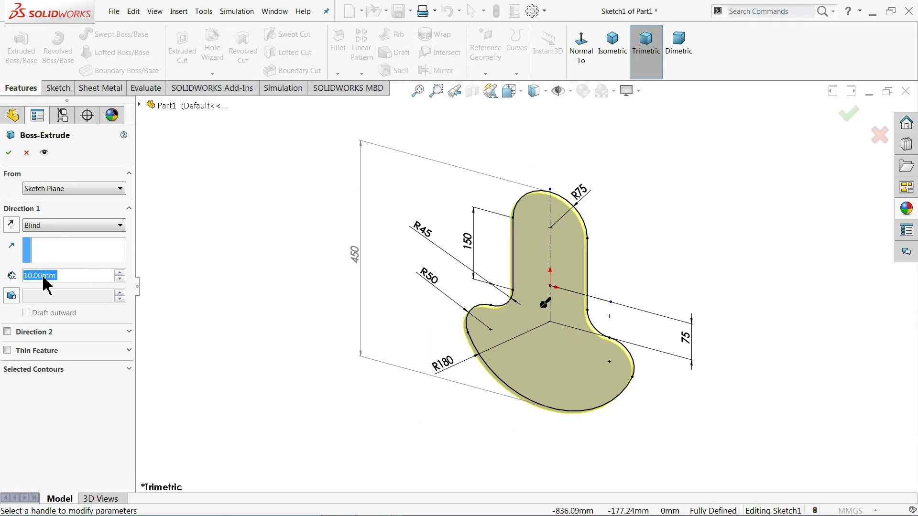
text(50)
key(Return)
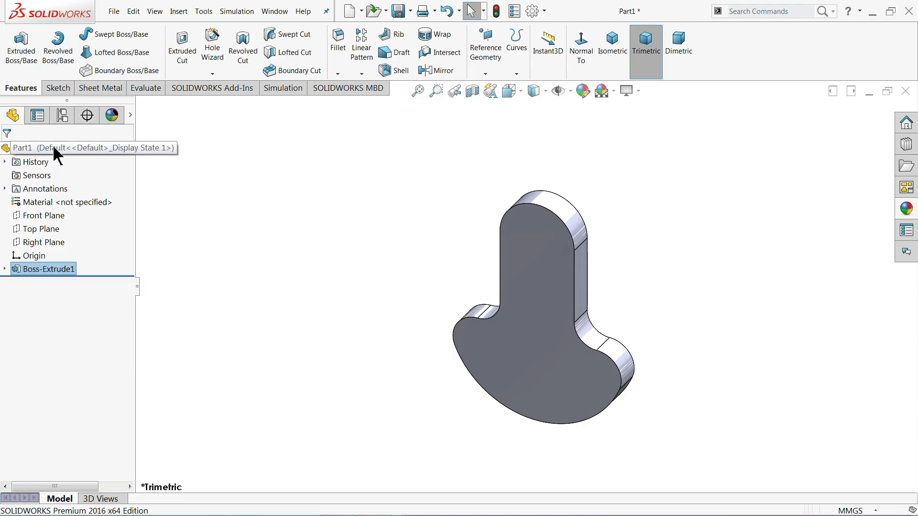
- Apply the brushed steel appearance from the Metal > Steel category to the whole part
click(21, 148)
click(908, 210)
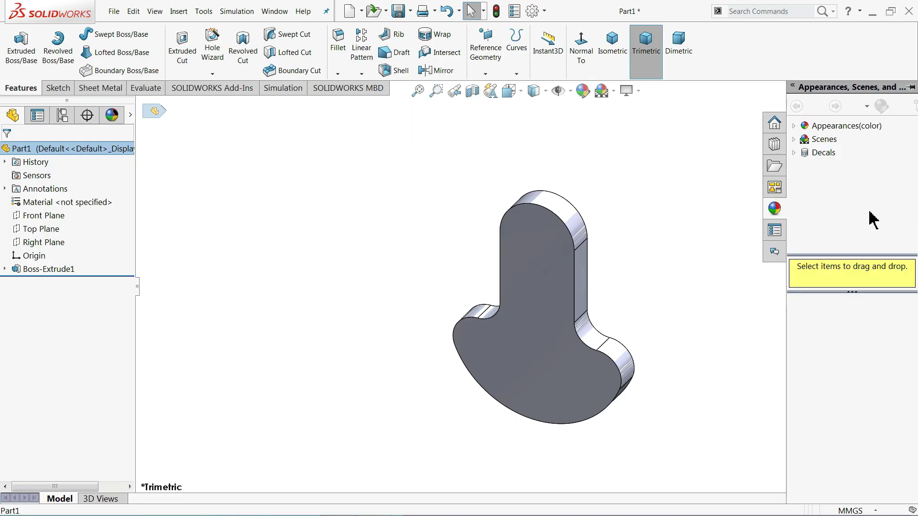
click(794, 126)
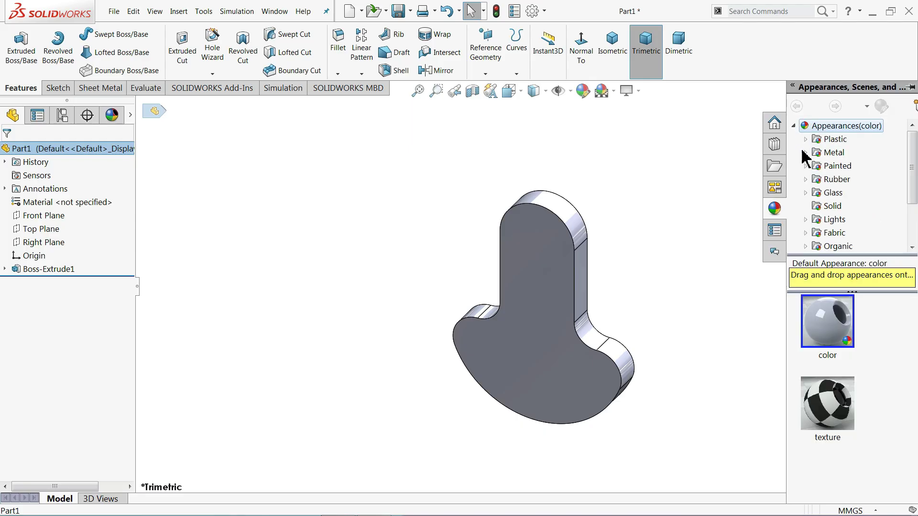
click(806, 152)
click(842, 139)
double_click(844, 403)
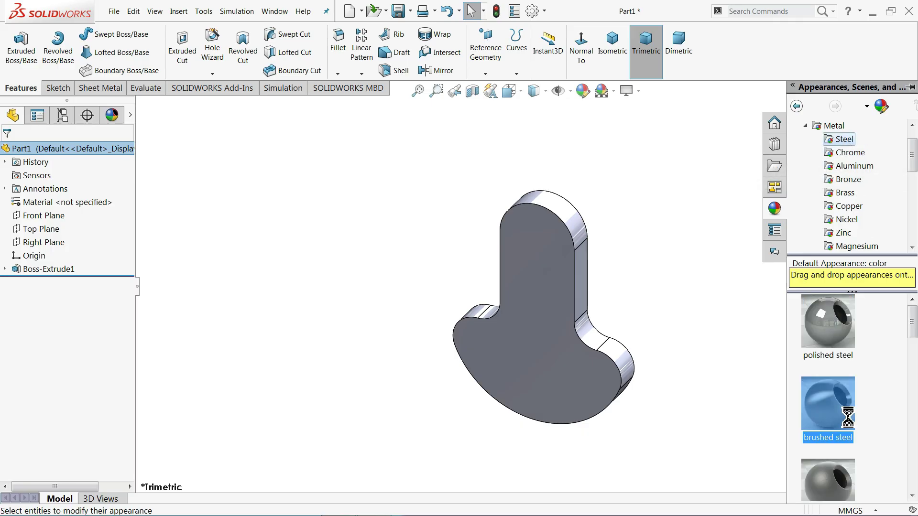
scroll(708, 402, down, 2)
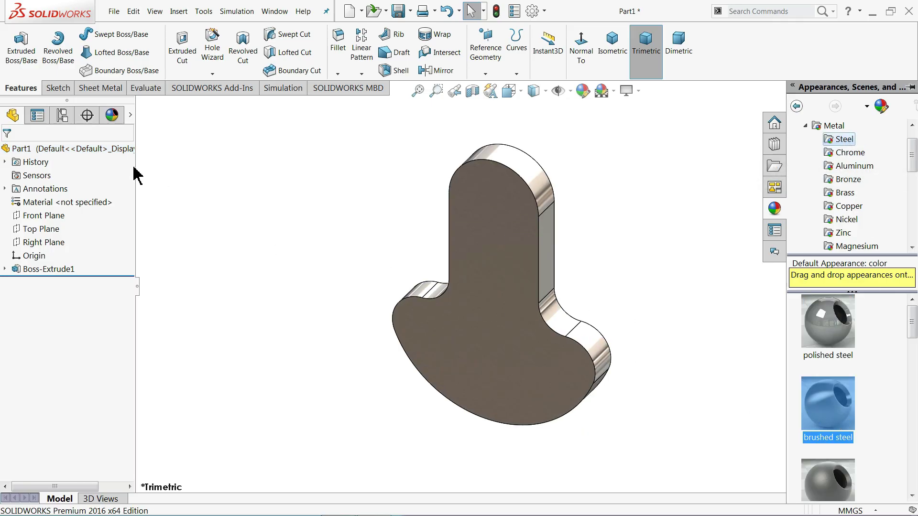
click(244, 182)
- Sketch a closed triangle about 118 mm tall and 32 mm wide on the web's straight side face, at the upper front corner
middle_drag(379, 231, 370, 198)
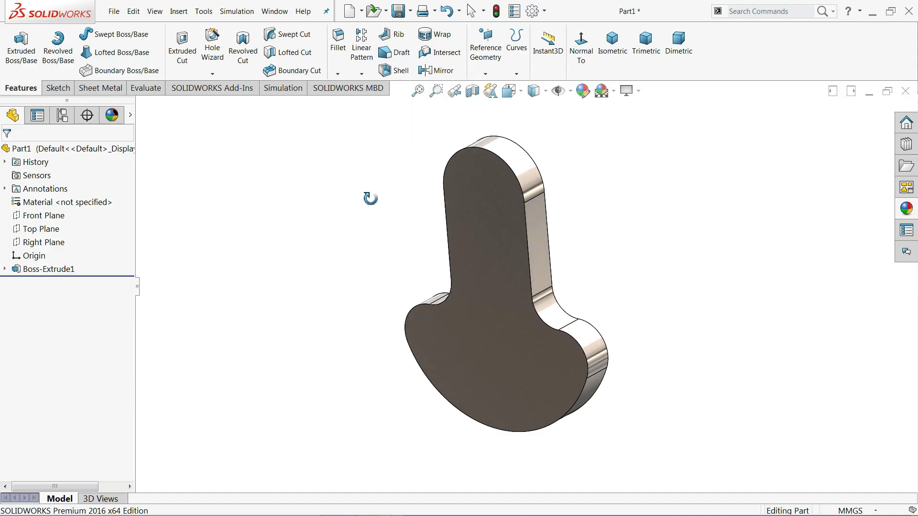
click(537, 225)
click(575, 185)
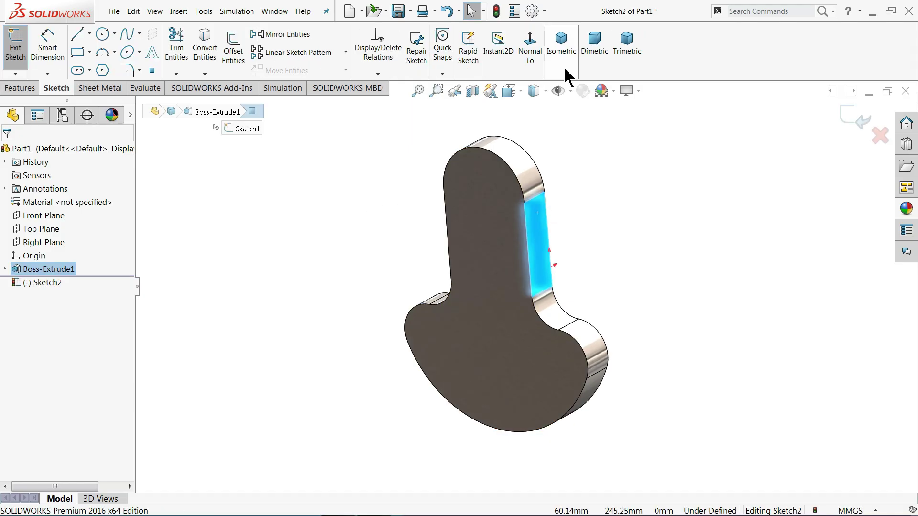
click(528, 43)
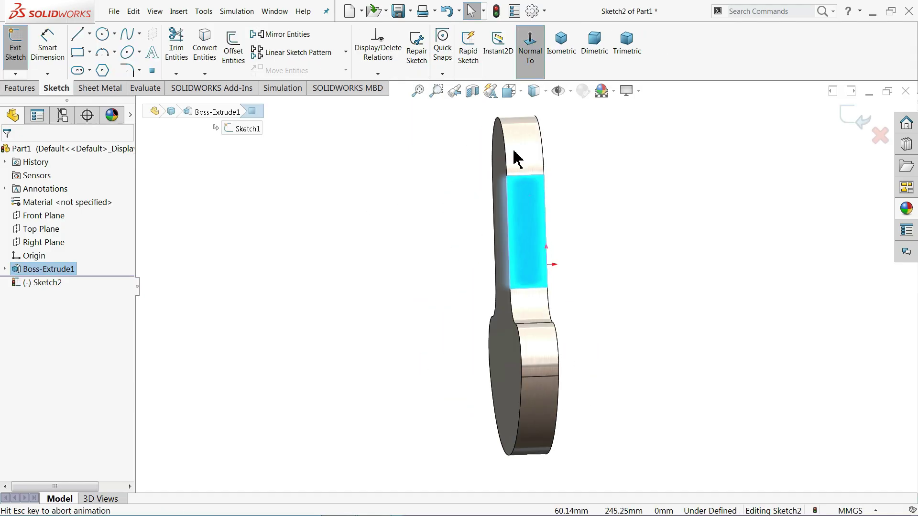
click(77, 38)
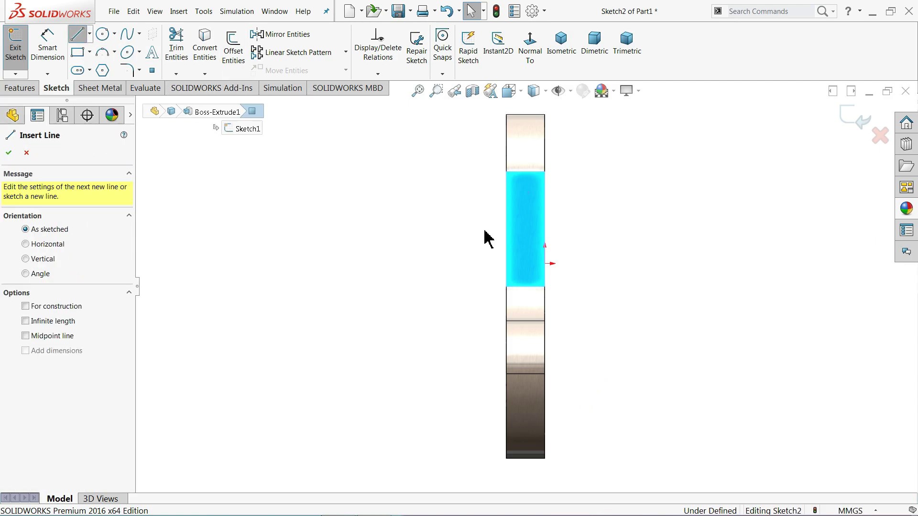
click(506, 205)
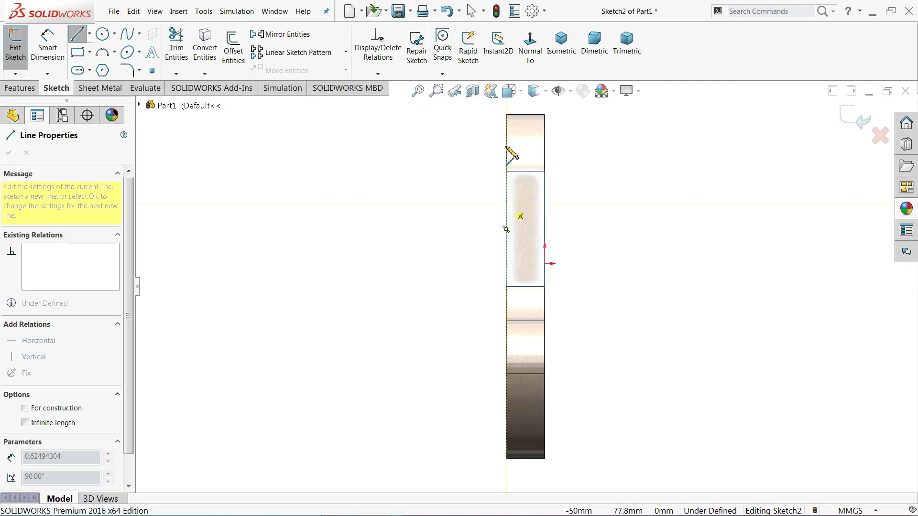
click(530, 115)
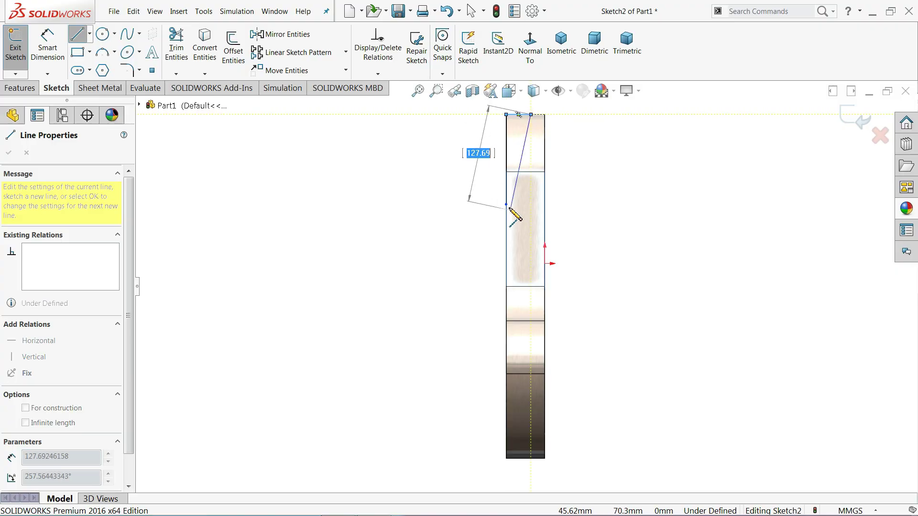
key(Escape)
- Dimension the triangle's vertical side to 125 mm
click(47, 46)
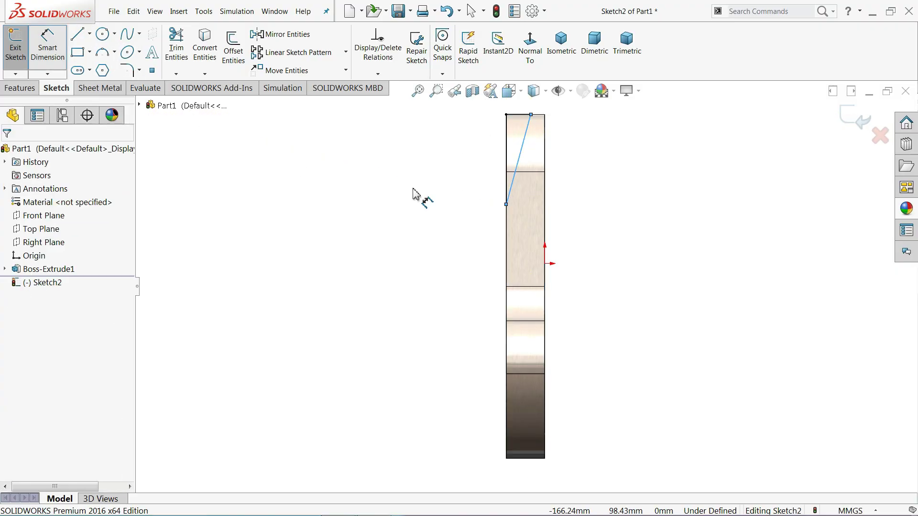
scroll(522, 127, down, 5)
click(500, 233)
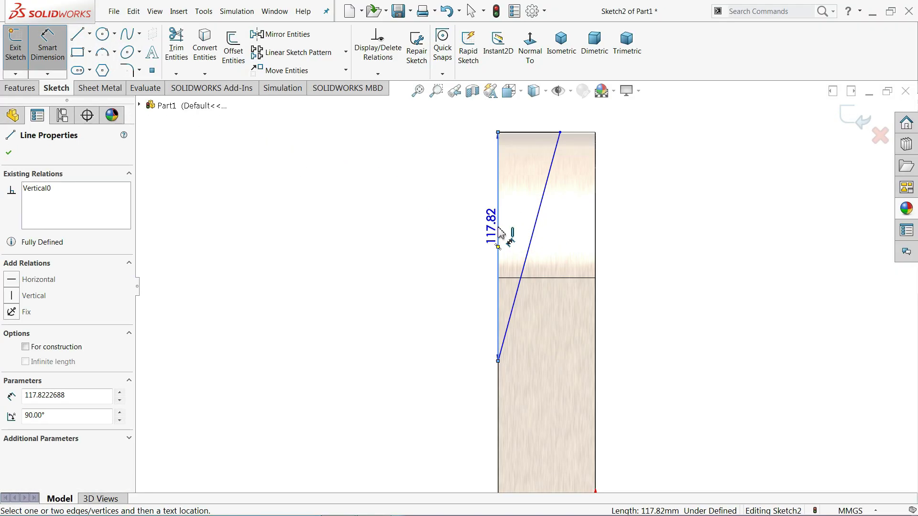
click(415, 237)
text(125)
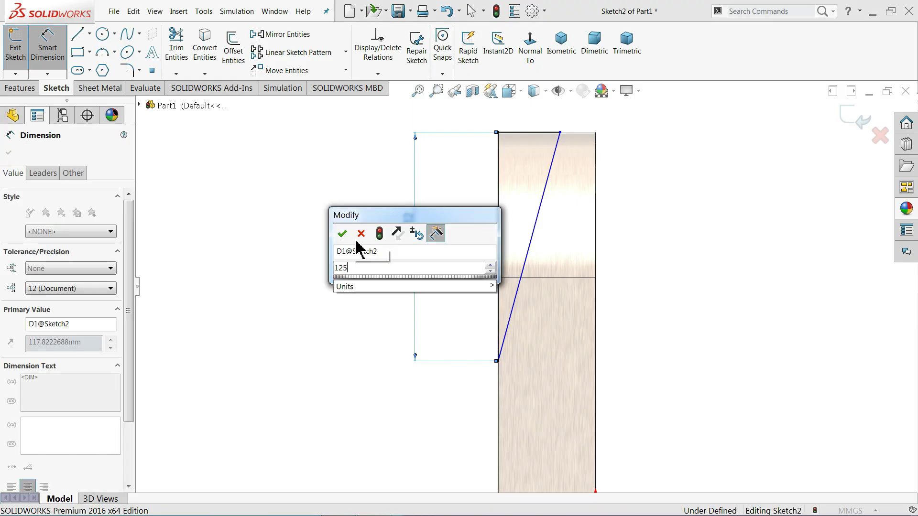
click(341, 235)
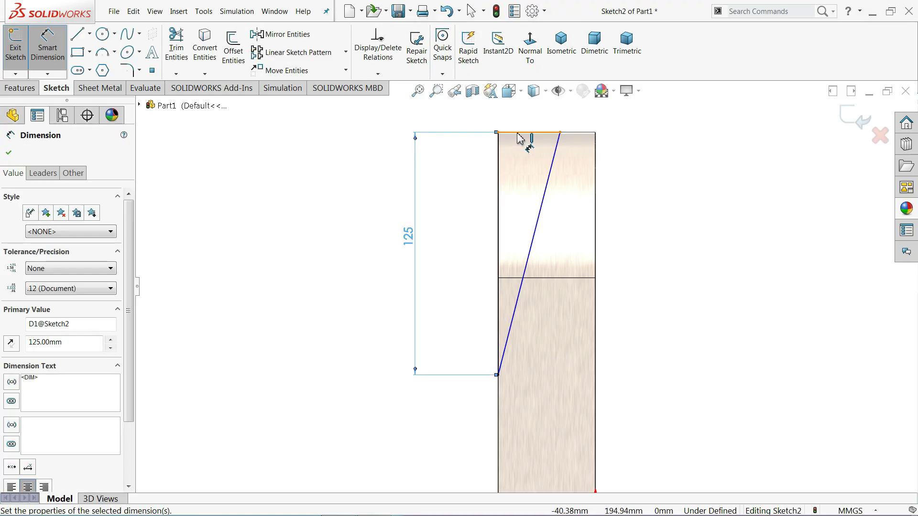
- Dimension the triangle's horizontal top side to 30 mm
click(525, 133)
click(519, 124)
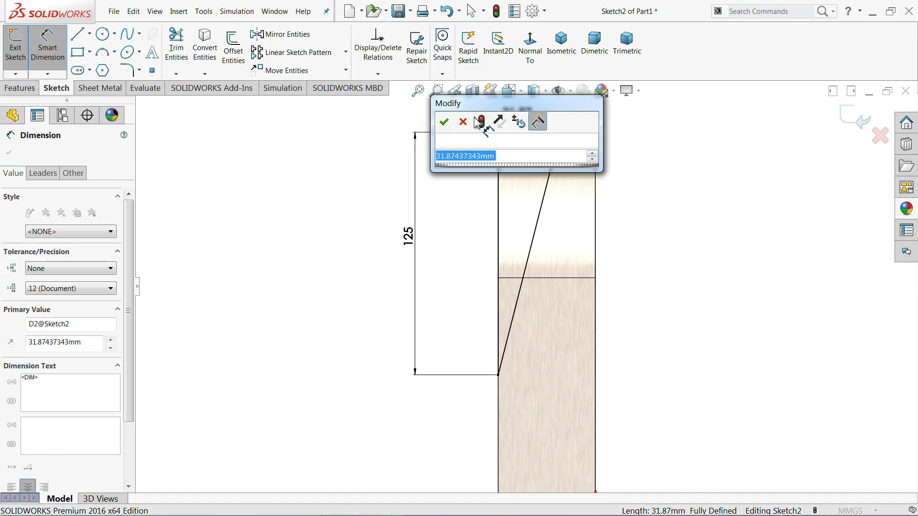
text(30)
click(444, 123)
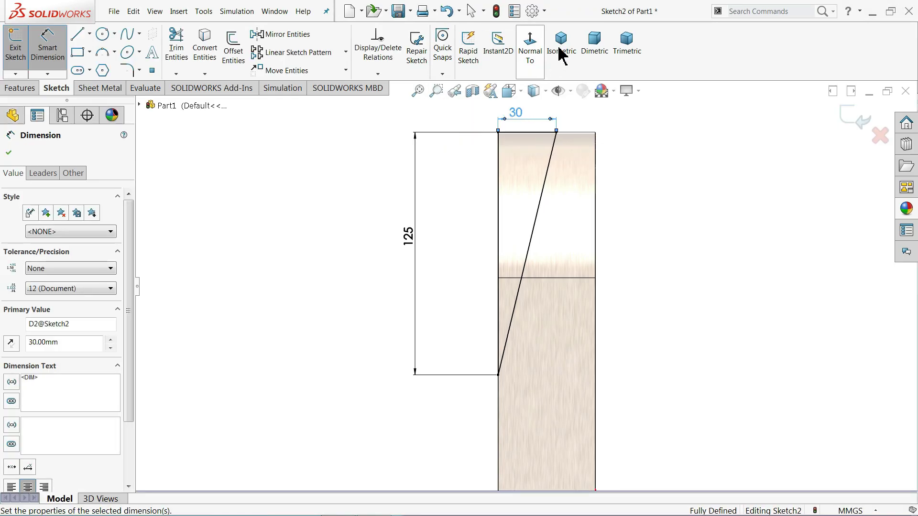
- Exit the triangle sketch and use it for an extruded cut Through All across the web's upper end
click(560, 49)
scroll(563, 213, down, 3)
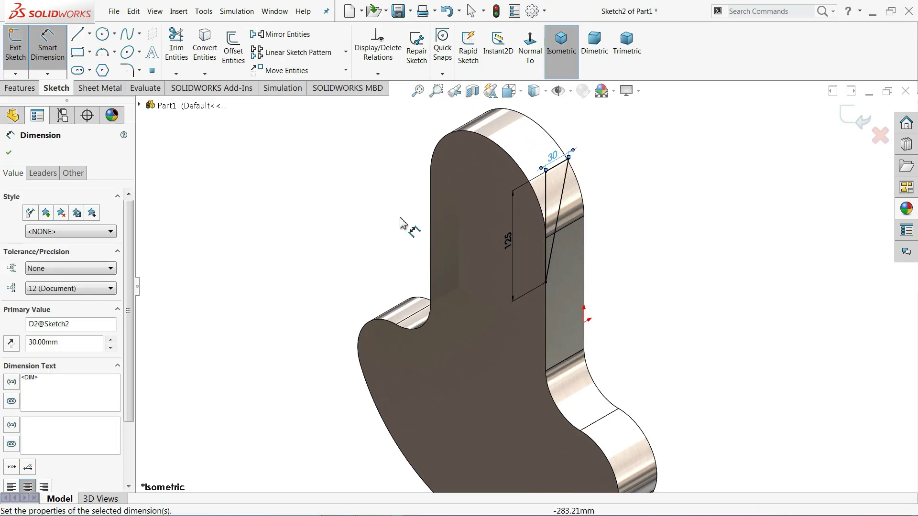
click(864, 124)
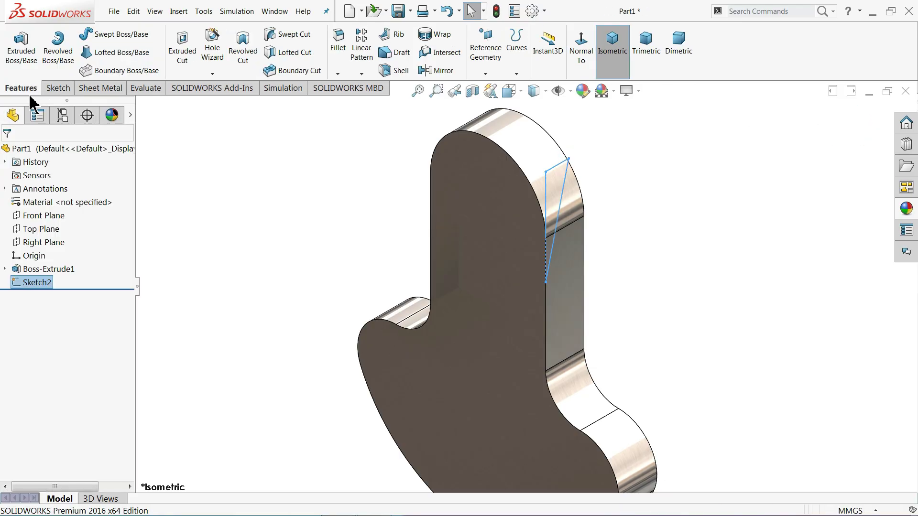
click(176, 59)
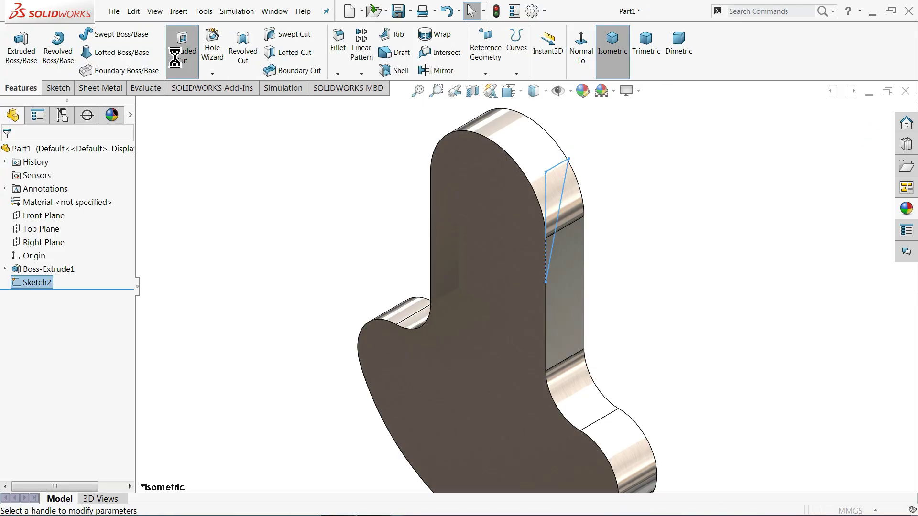
drag(513, 200, 396, 156)
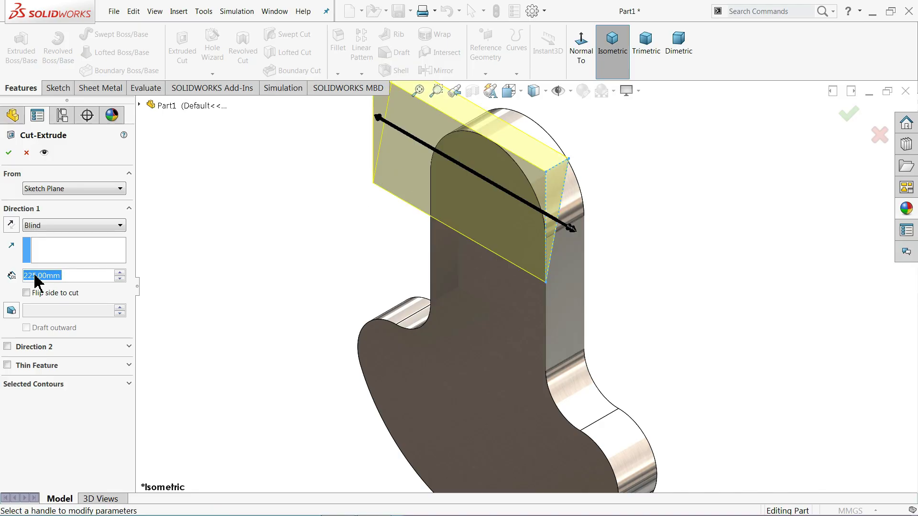
click(67, 225)
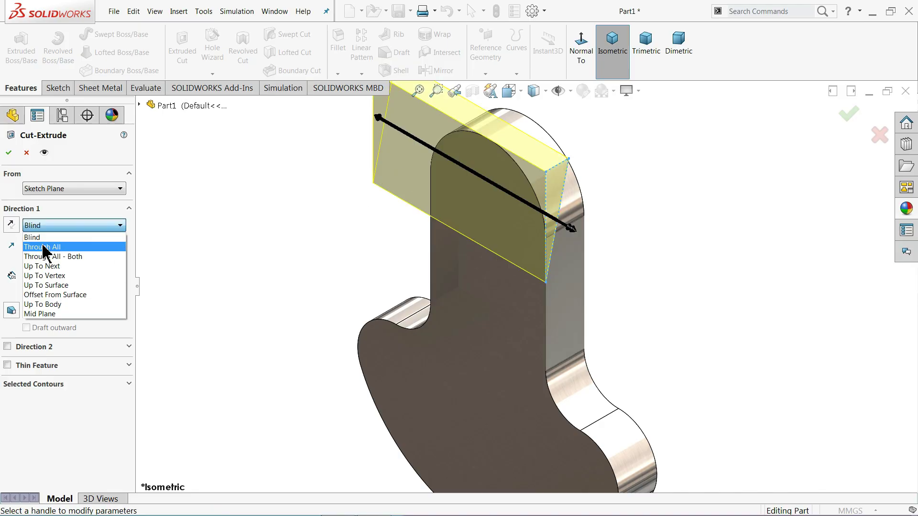
click(44, 247)
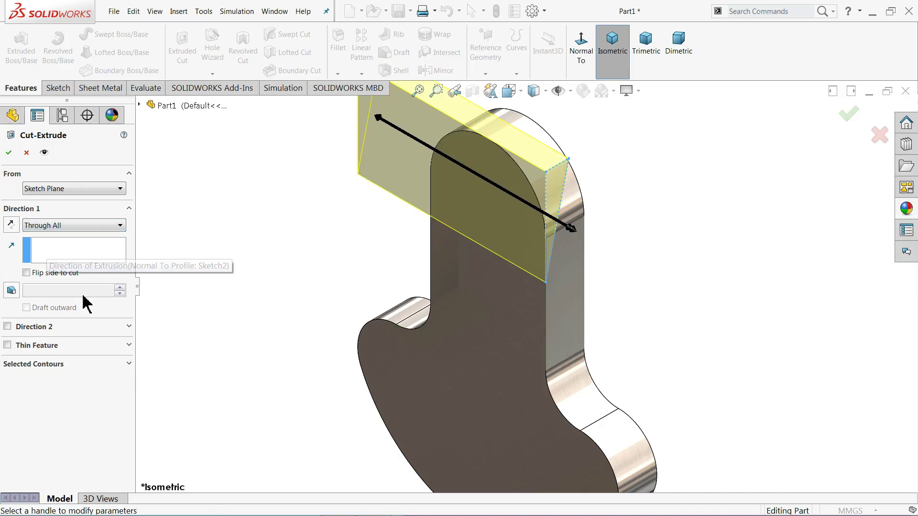
click(9, 153)
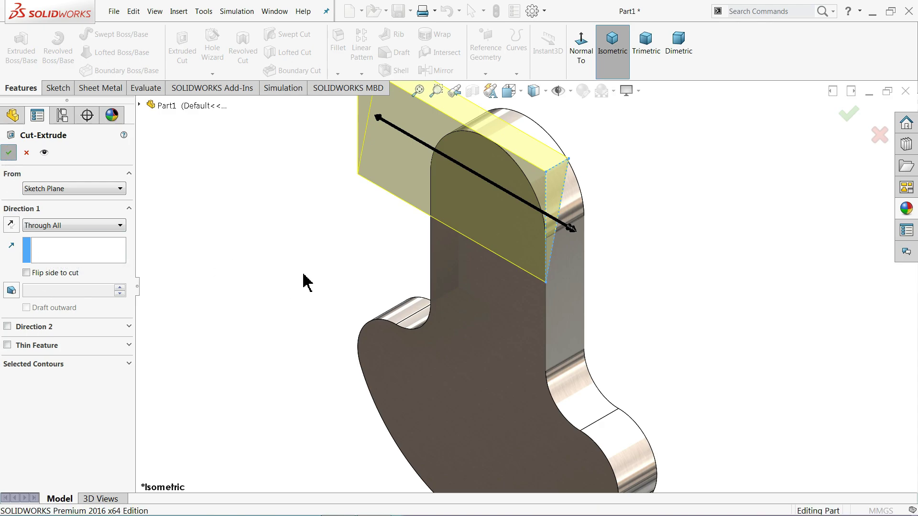
- Start a sketch on the web's flat back face and draw a circle about 108 mm in diameter in its upper portion
scroll(525, 282, down, 2)
middle_drag(578, 332, 512, 329)
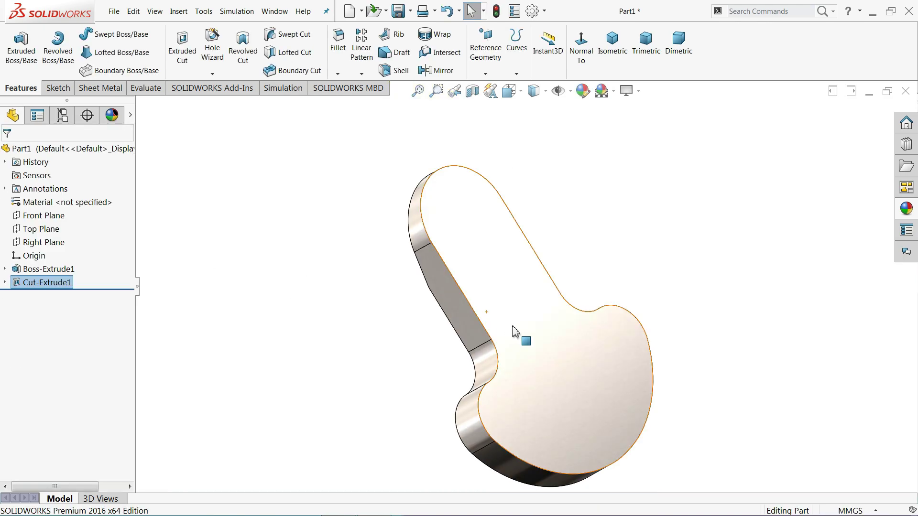
click(540, 360)
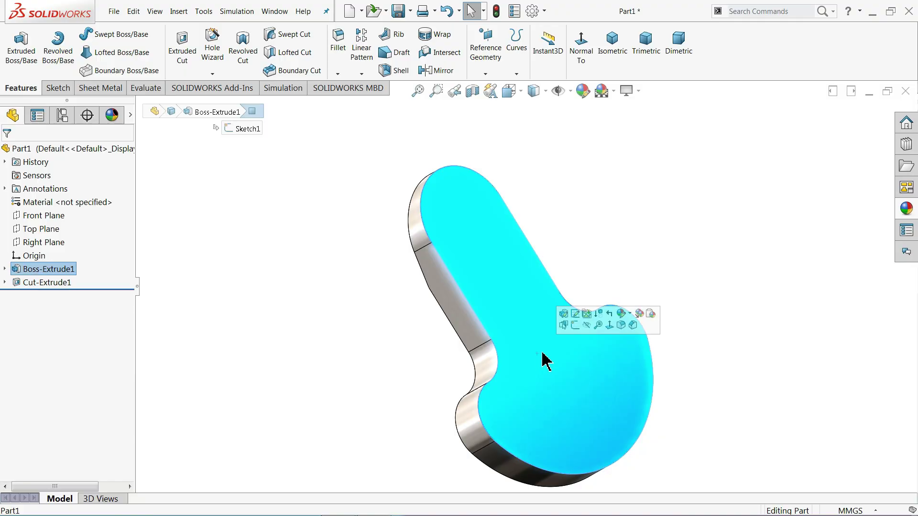
click(574, 326)
click(531, 52)
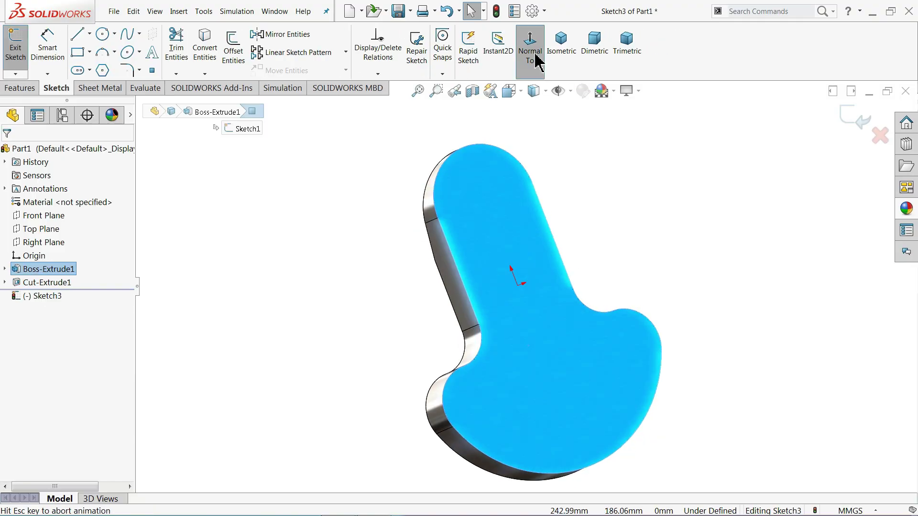
click(102, 34)
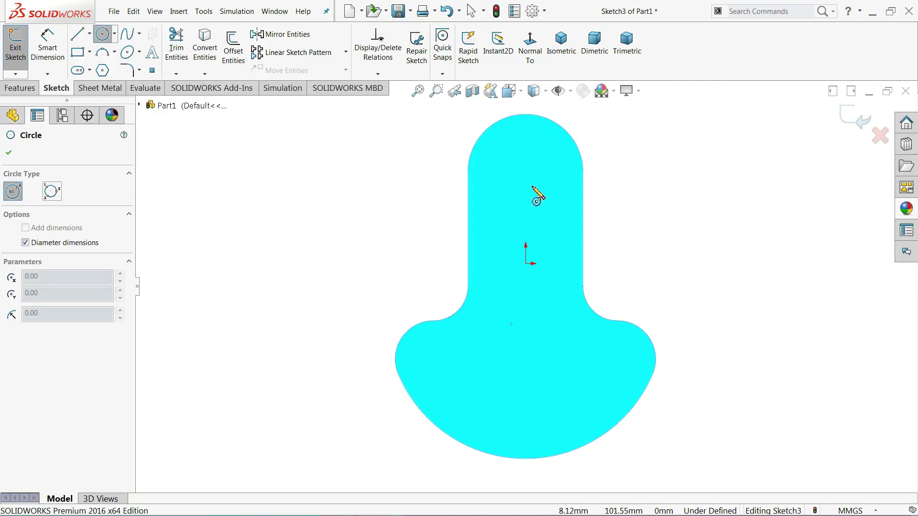
click(531, 183)
click(545, 144)
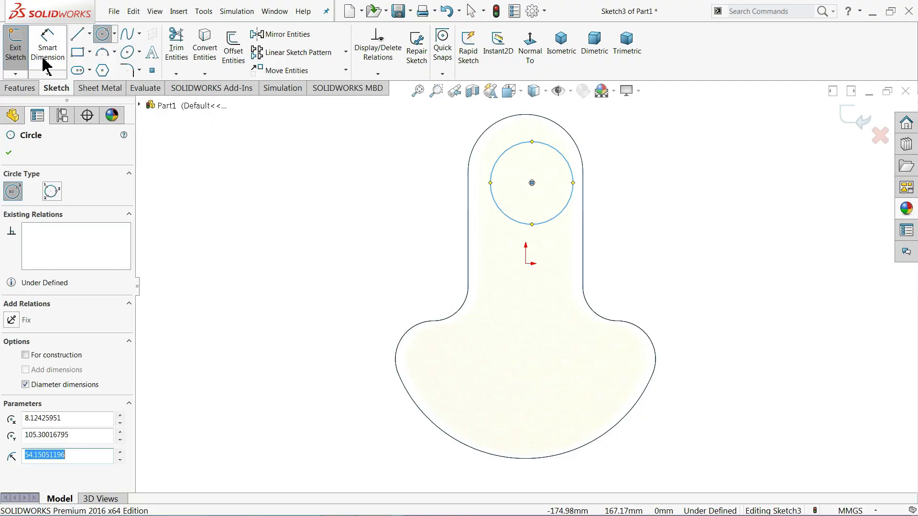
- Dimension the circle's diameter to 140 mm
click(48, 48)
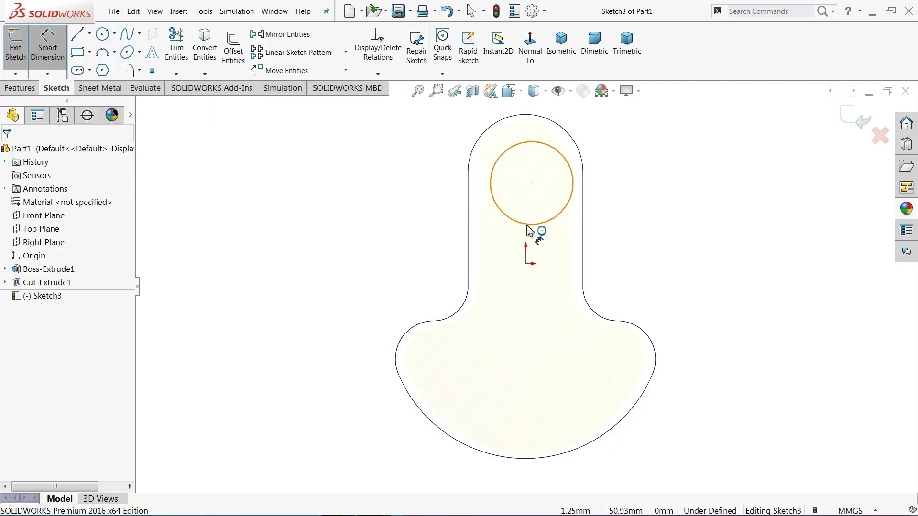
click(577, 204)
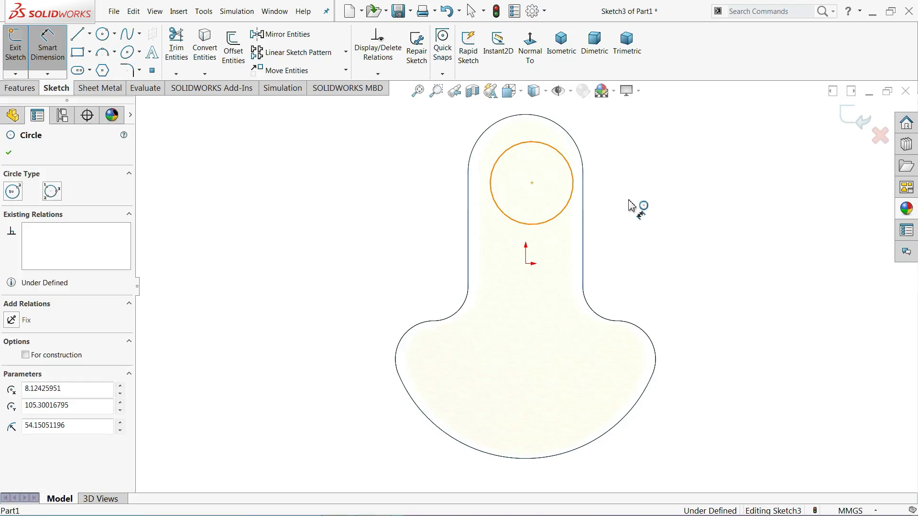
click(647, 198)
text(140)
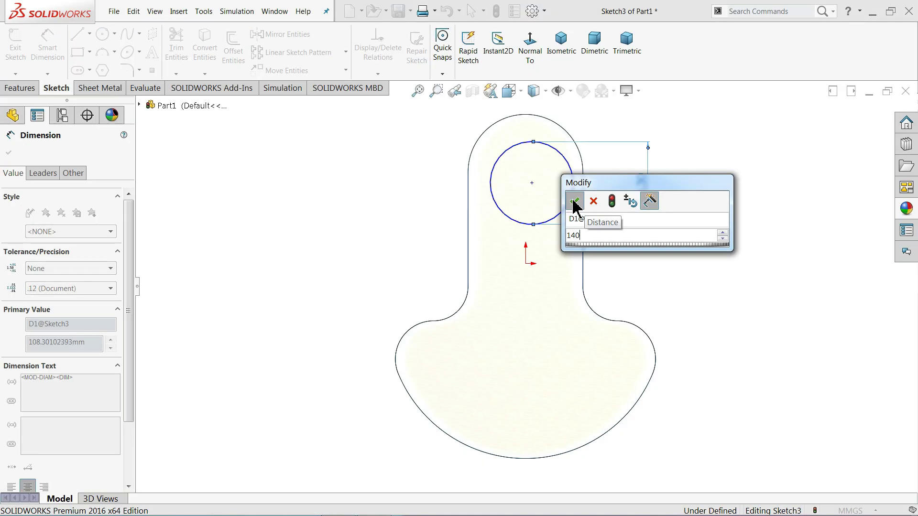
click(575, 198)
click(9, 152)
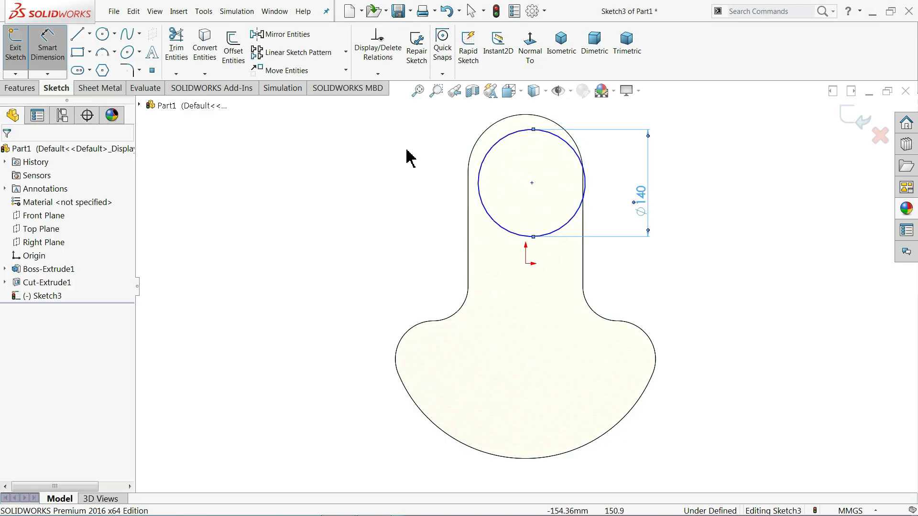
- Make the circle concentric with the rounded edge at the web's upper end
scroll(543, 127, down, 2)
click(498, 166)
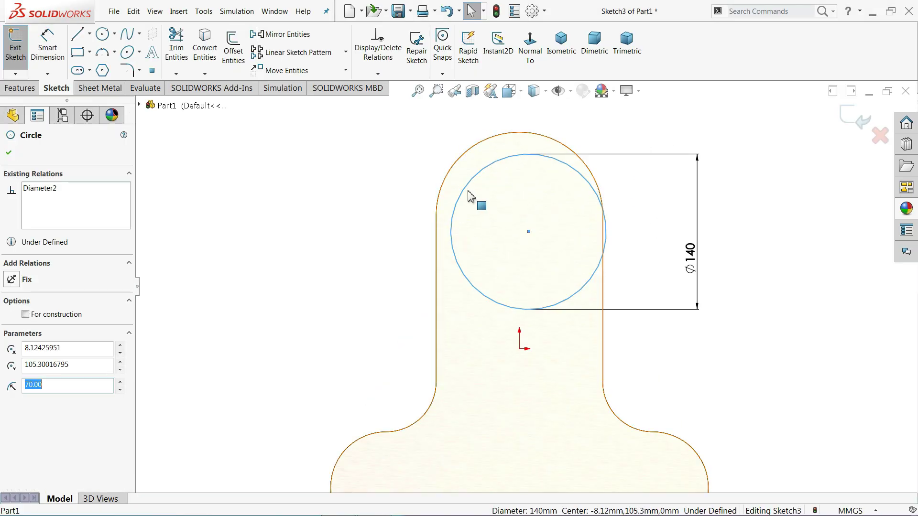
ctrl+click(491, 139)
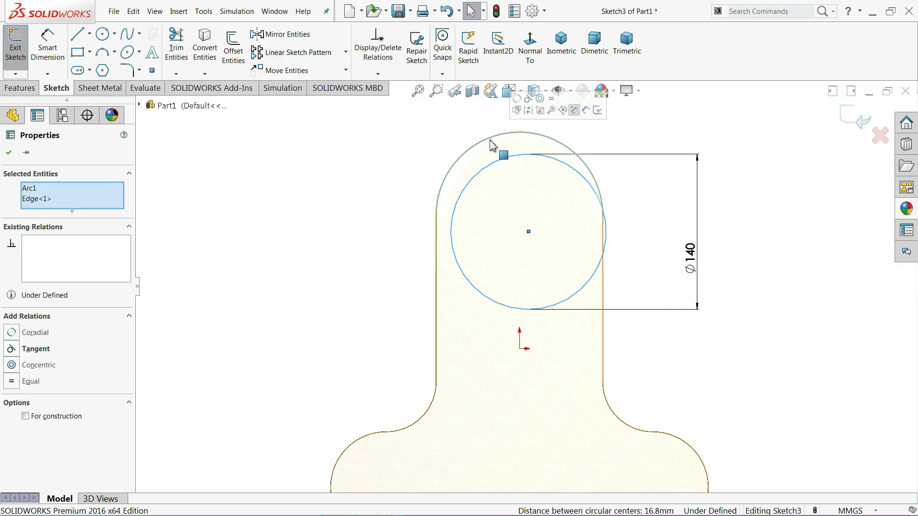
click(540, 106)
click(393, 185)
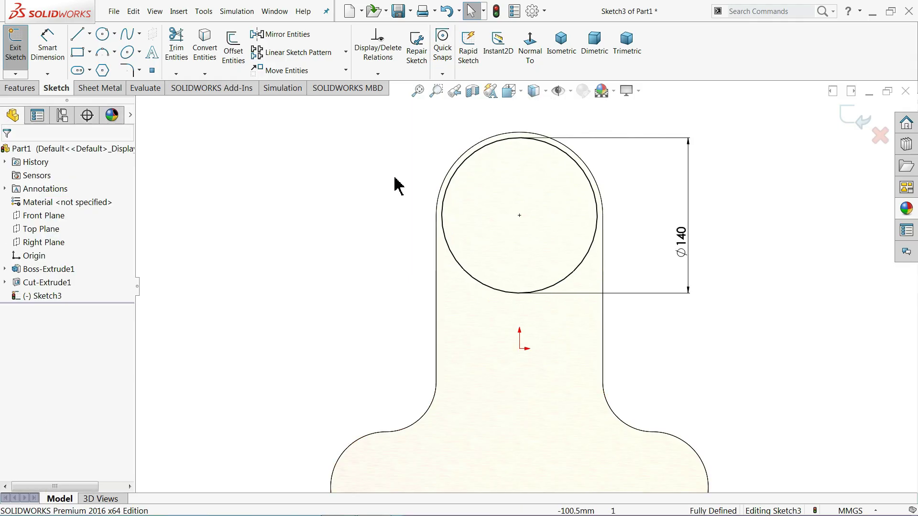
- Extrude the circle as a Blind boss 100 mm outward from the web's back face, merged with the body
click(558, 53)
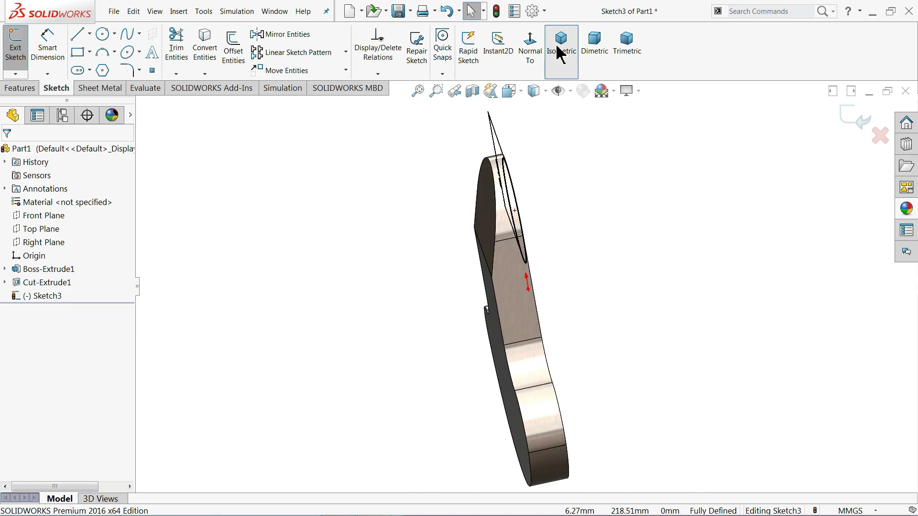
scroll(580, 155, down, 3)
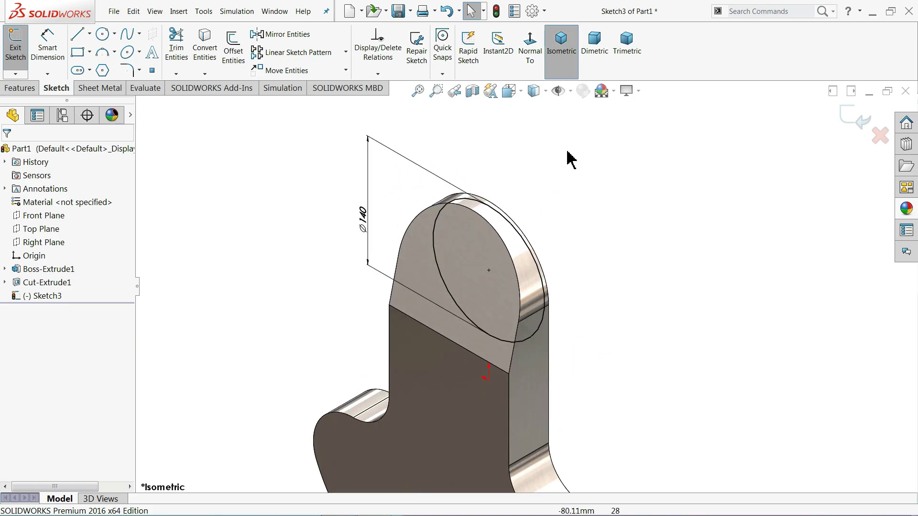
click(16, 90)
click(18, 58)
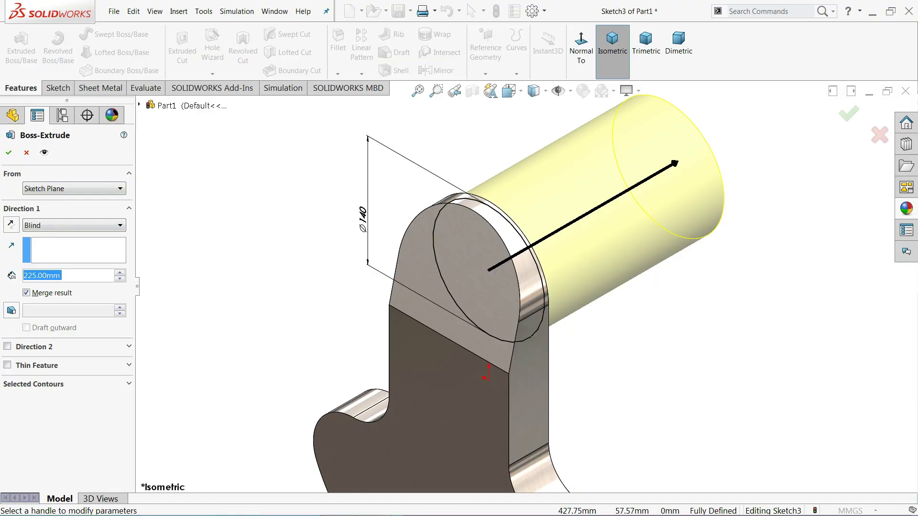
text(1)
key(Return)
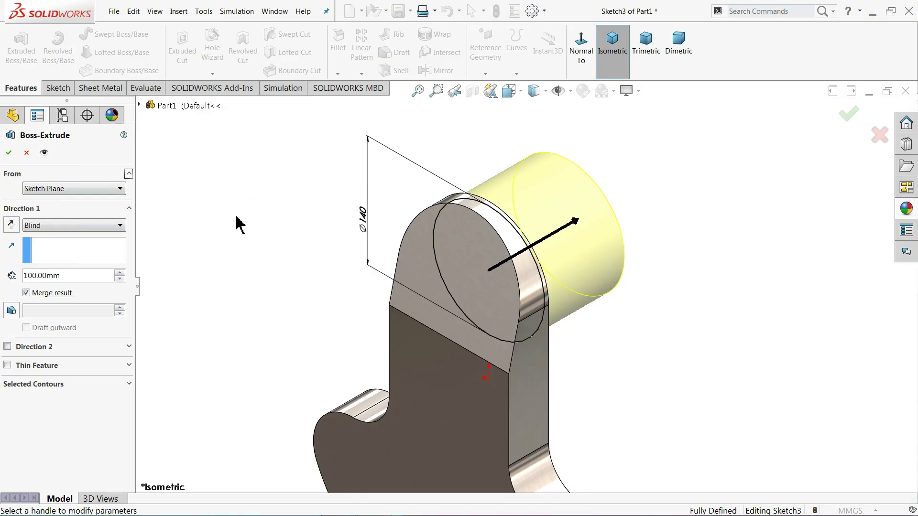
scroll(287, 244, up, 3)
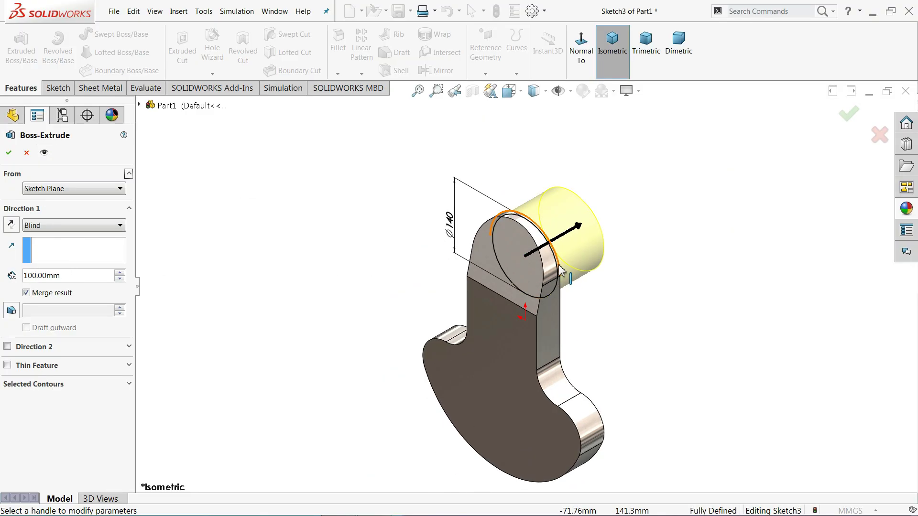
click(9, 153)
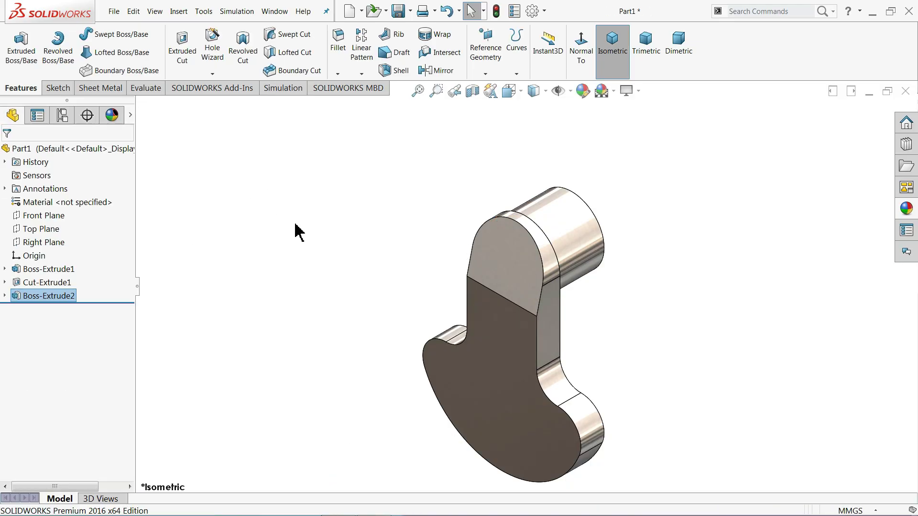
- Start a sketch on the cylindrical pin's flat end face and view it straight on
scroll(295, 232, up, 2)
middle_drag(295, 231, 610, 375)
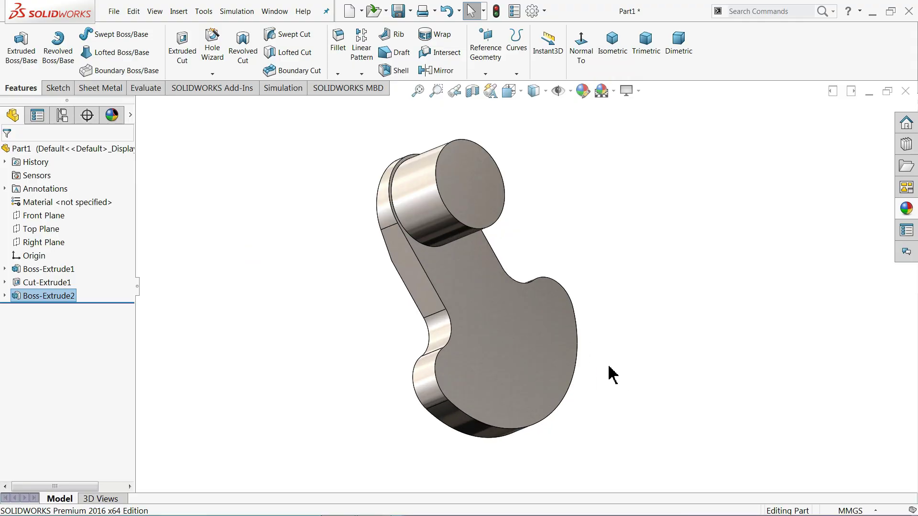
scroll(454, 167, down, 2)
click(460, 179)
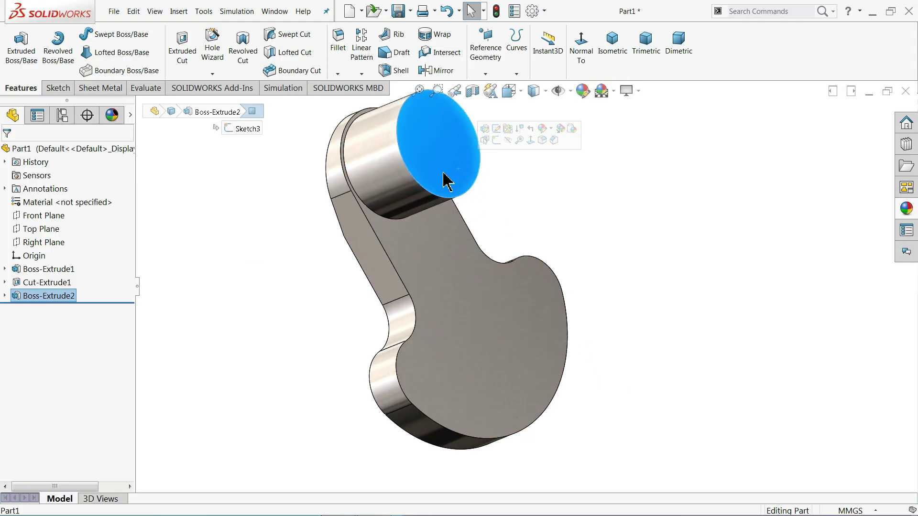
click(497, 141)
click(528, 60)
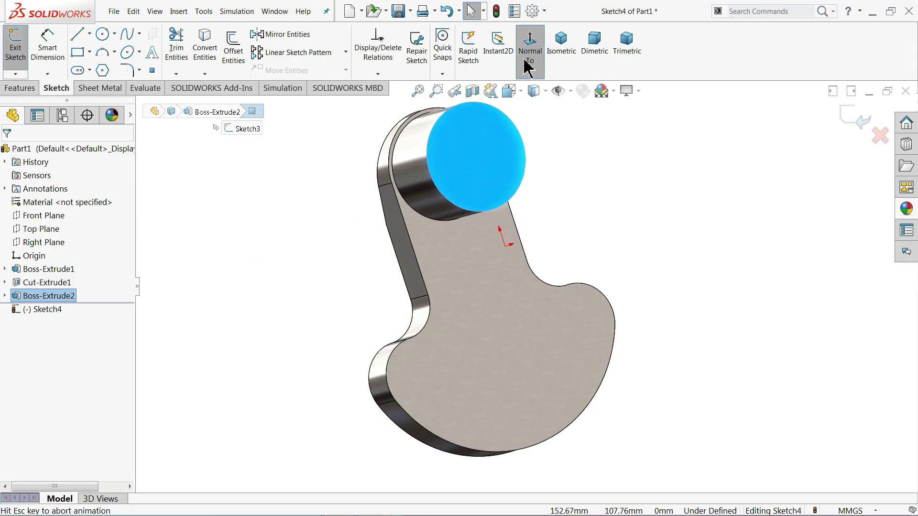
click(90, 71)
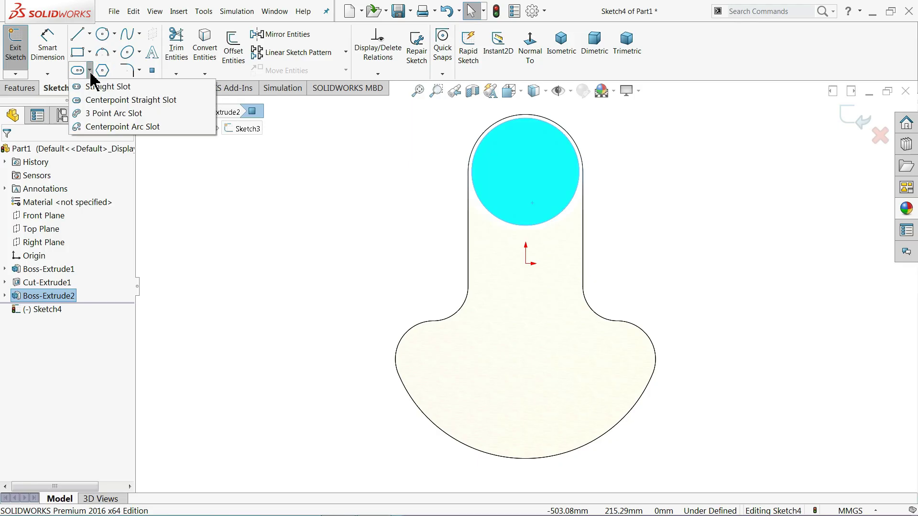
click(93, 100)
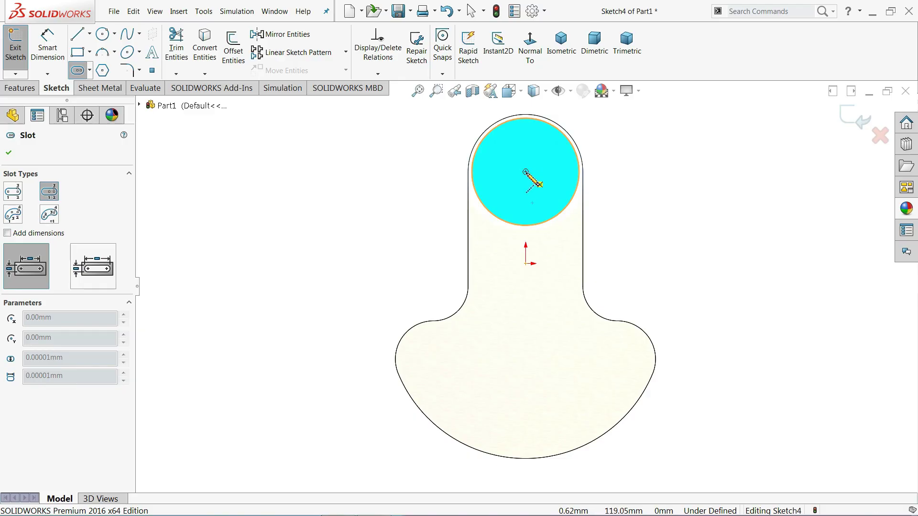
click(525, 172)
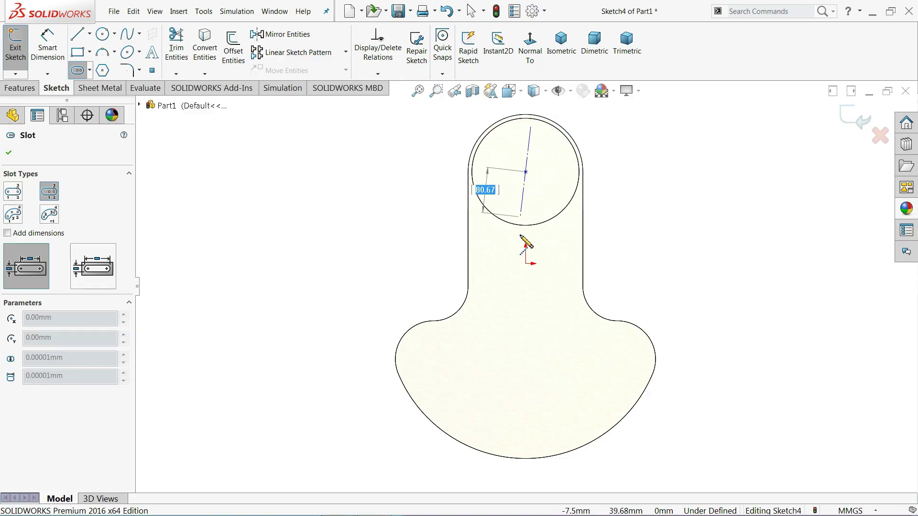
click(525, 302)
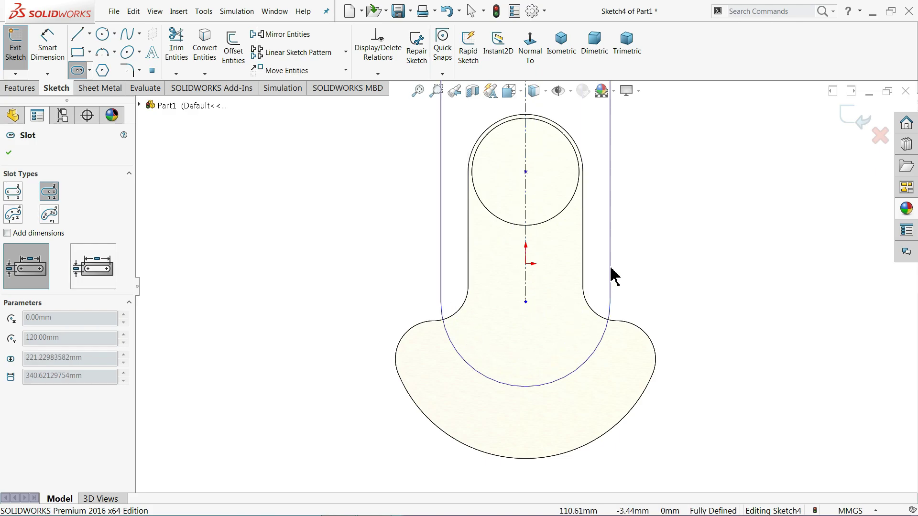
key(Escape)
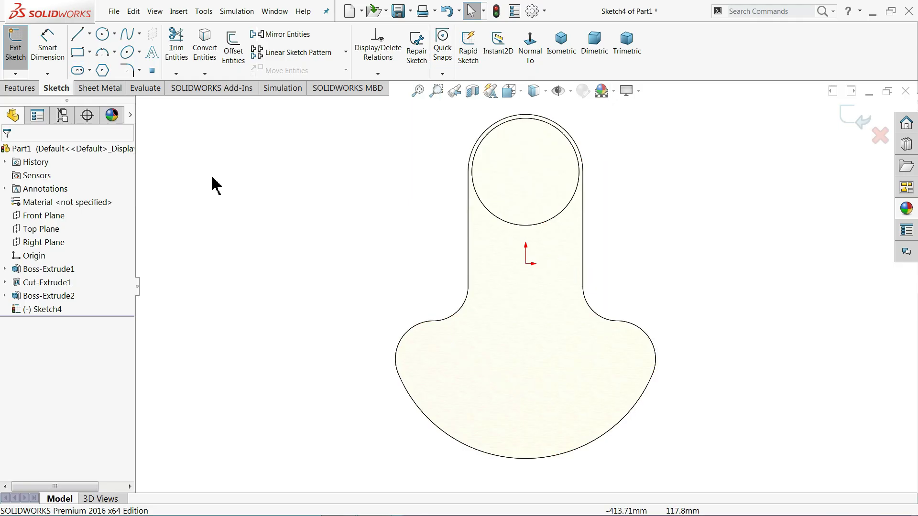
- Draw a vertical straight slot down from the pin's centre, about 213 mm between arc centres and about 241 mm wide
click(90, 72)
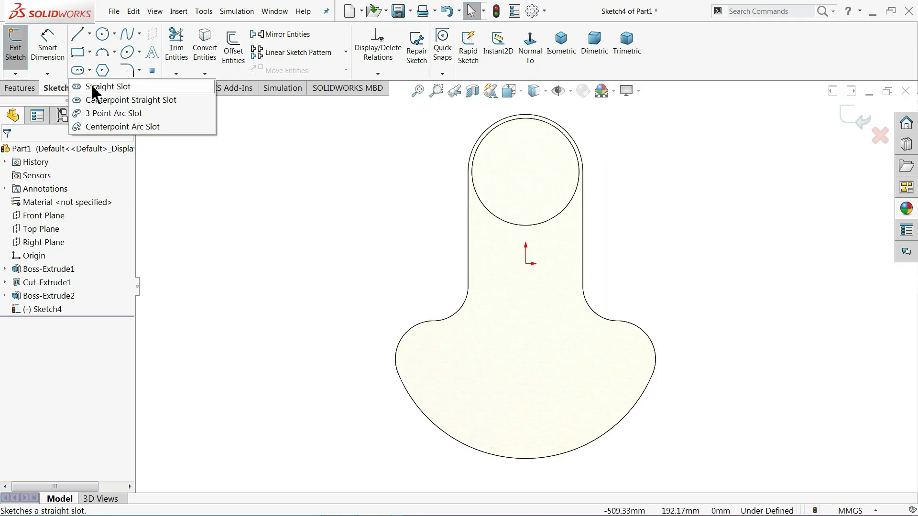
click(93, 87)
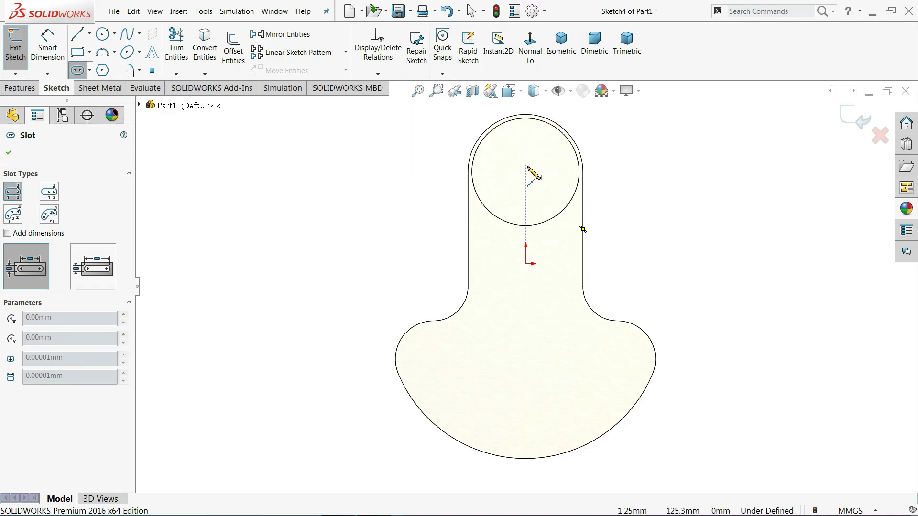
click(526, 171)
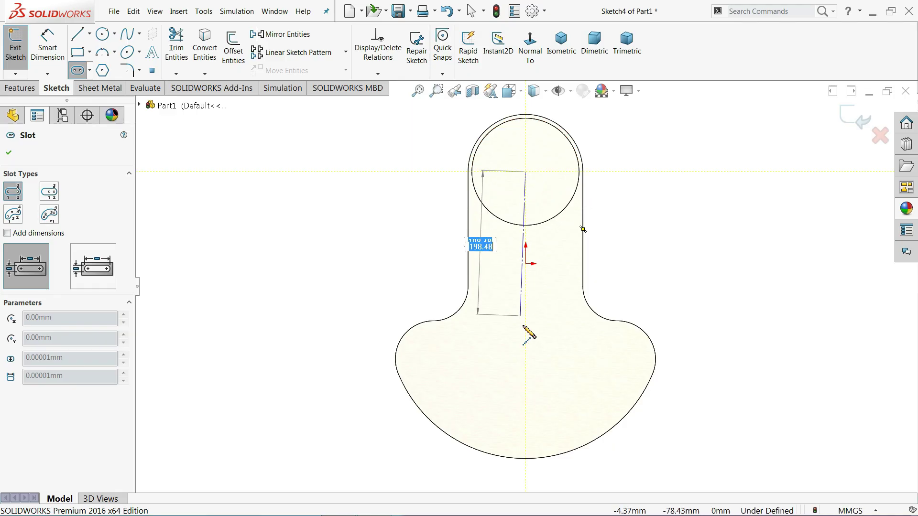
click(525, 333)
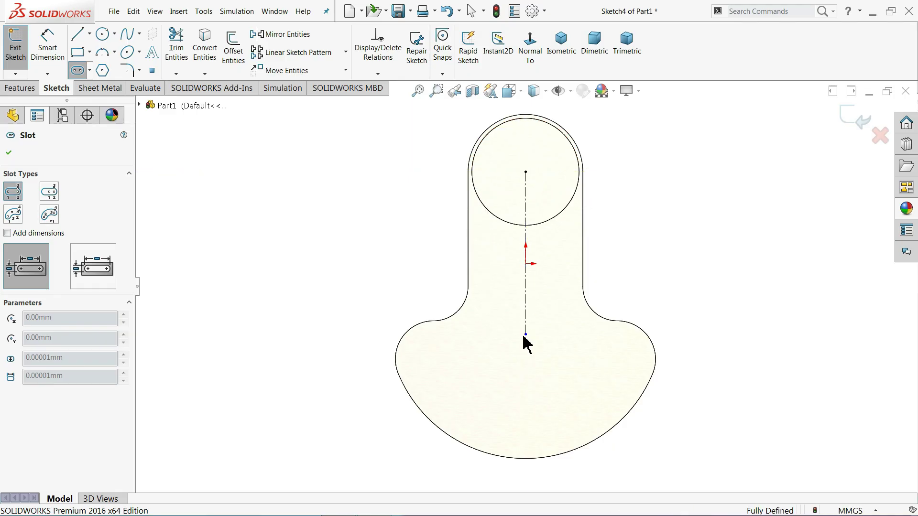
click(434, 326)
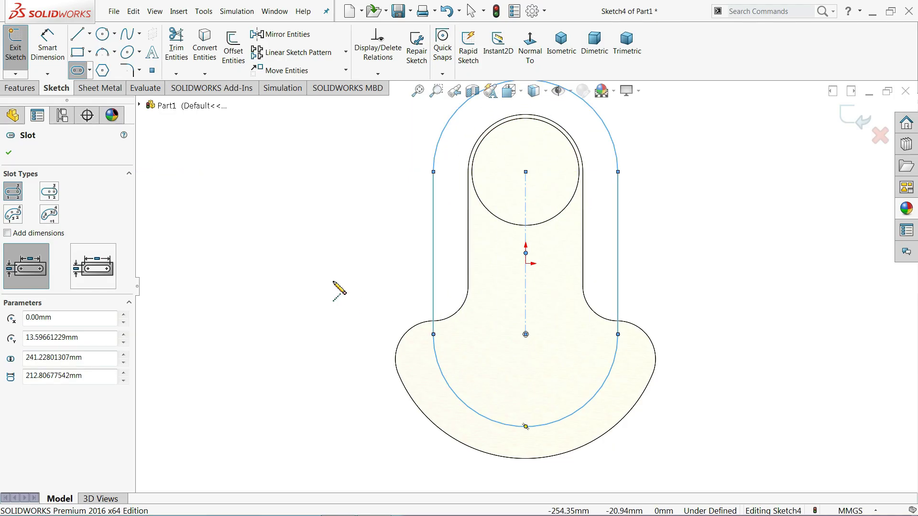
- Dimension the slot's centre-to-centre length to 150 mm
click(48, 52)
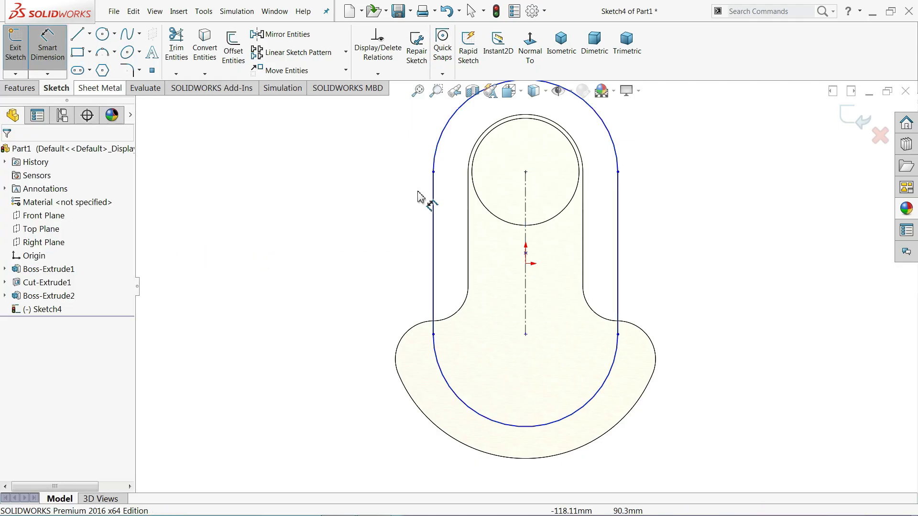
click(526, 235)
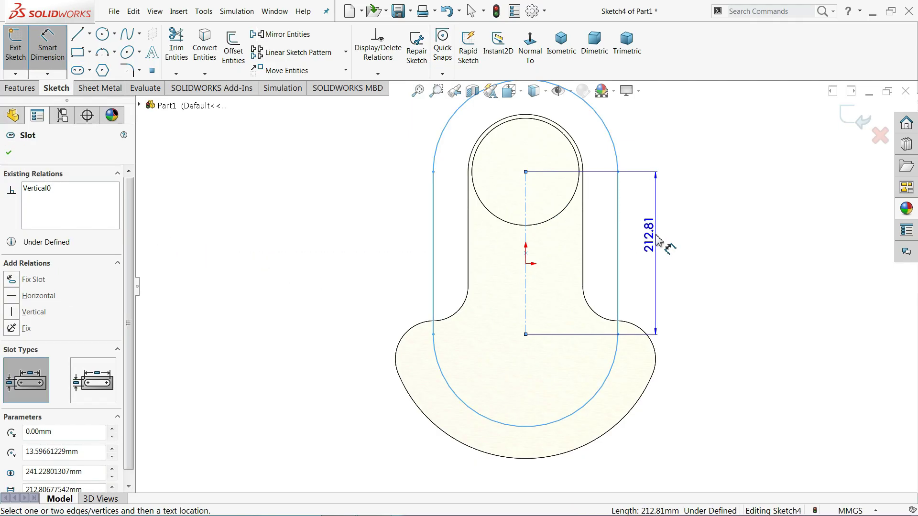
click(662, 243)
text(15)
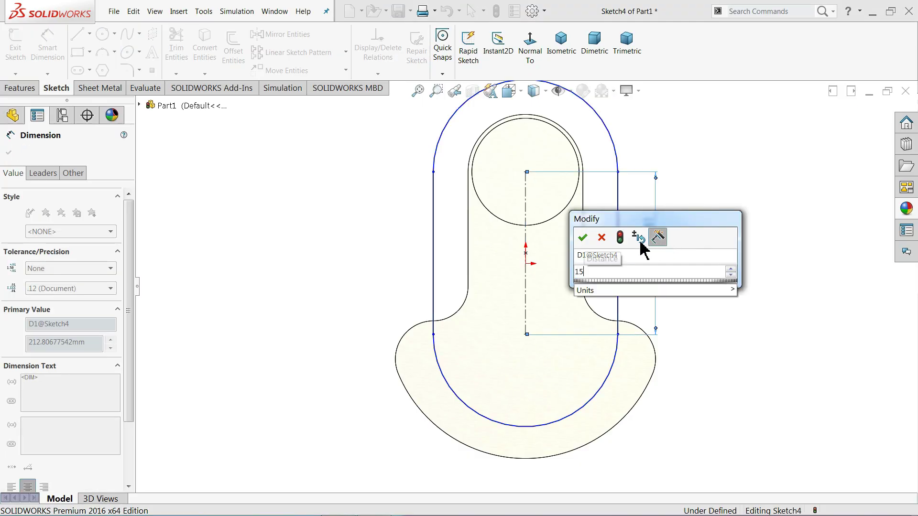
text(0)
click(583, 238)
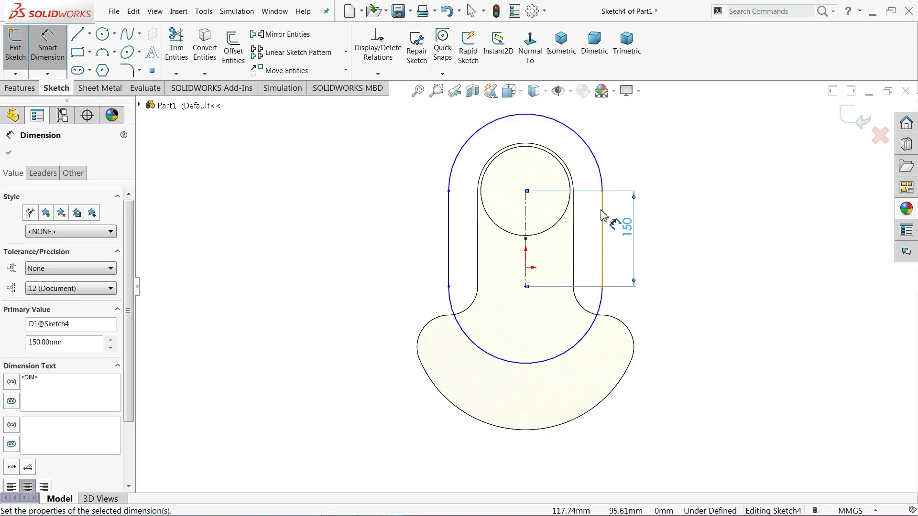
- Dimension the slot's upper end arc to a 75 mm radius
click(557, 182)
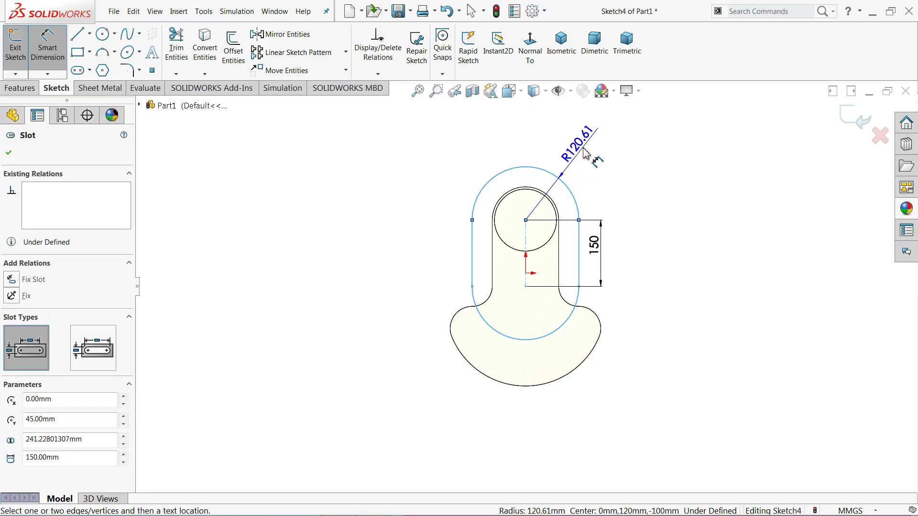
click(584, 153)
text(7)
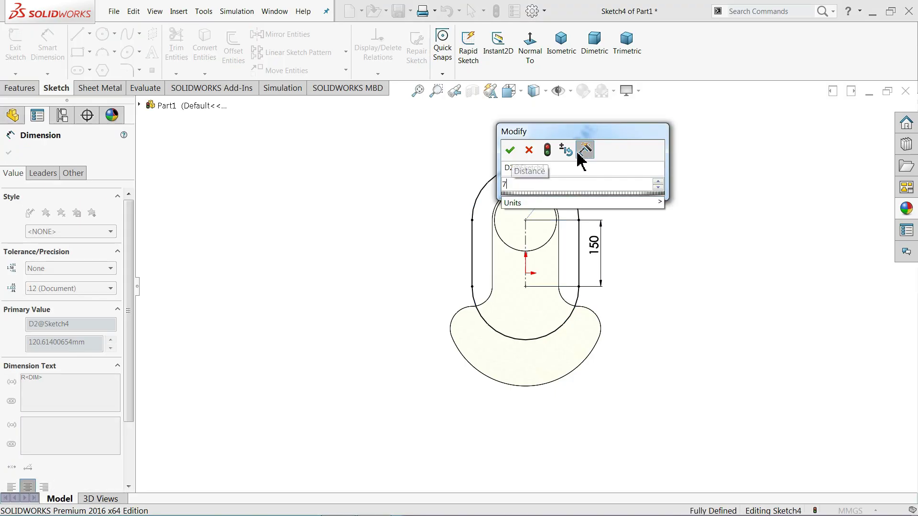
text(5)
click(510, 152)
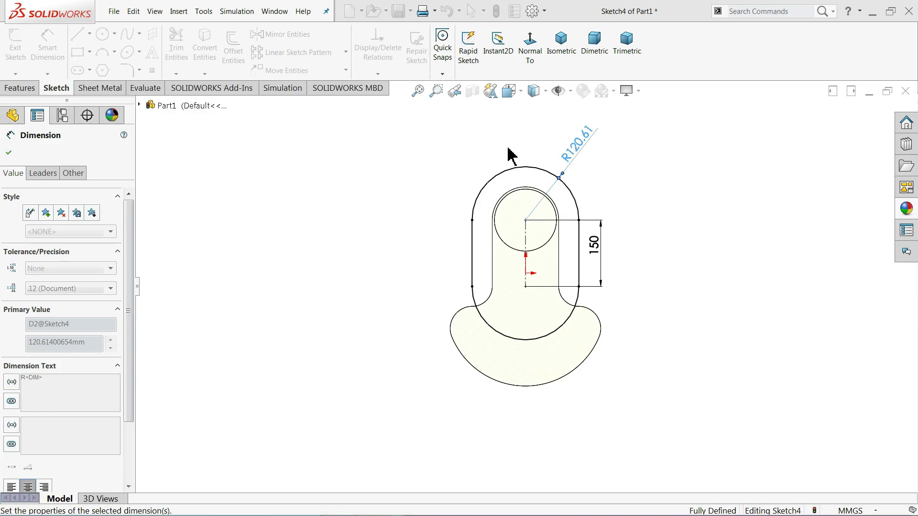
- Extrude the slot profile 50 mm outward from the pin's end face, merged with the body
mouse_move(436, 257)
middle_down()
mouse_move(526, 273)
mouse_move(476, 293)
mouse_move(483, 287)
middle_up()
scroll(624, 293, down, 3)
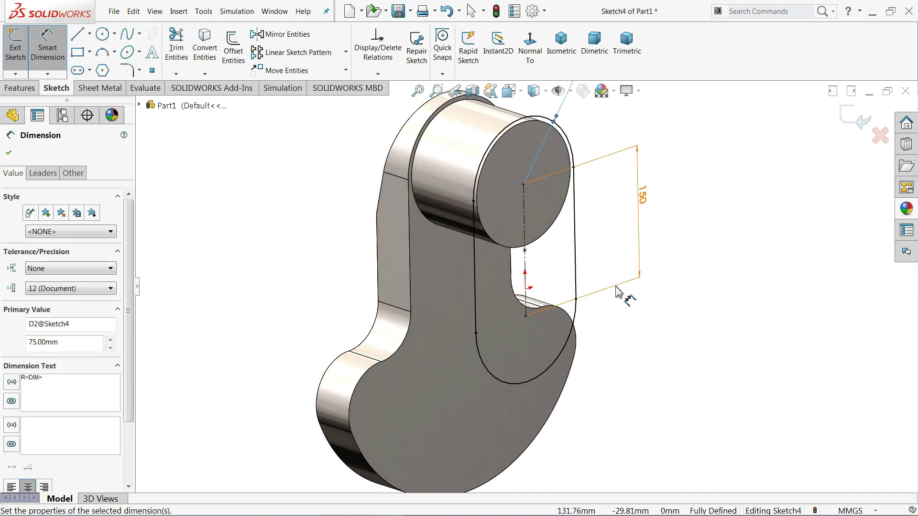
click(20, 88)
click(22, 52)
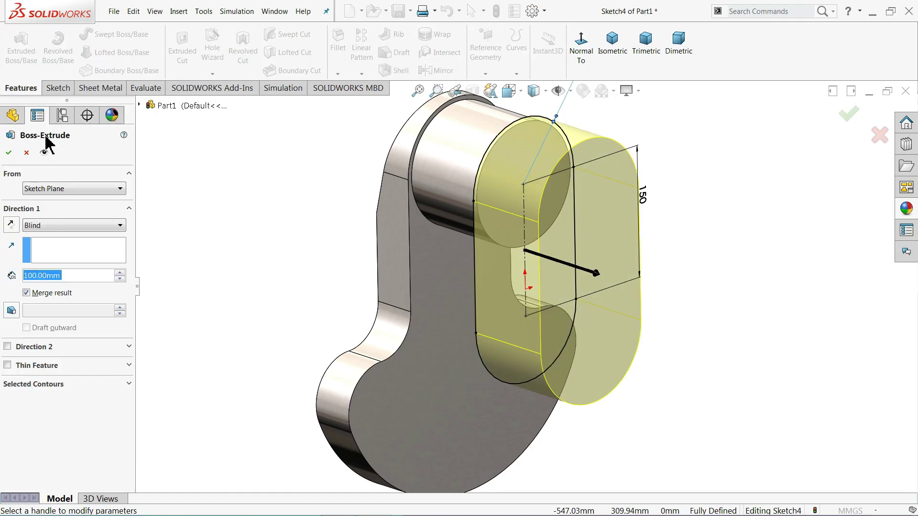
text(50)
key(Return)
mouse_move(234, 248)
middle_down()
mouse_move(285, 242)
mouse_move(224, 224)
mouse_move(242, 259)
middle_up()
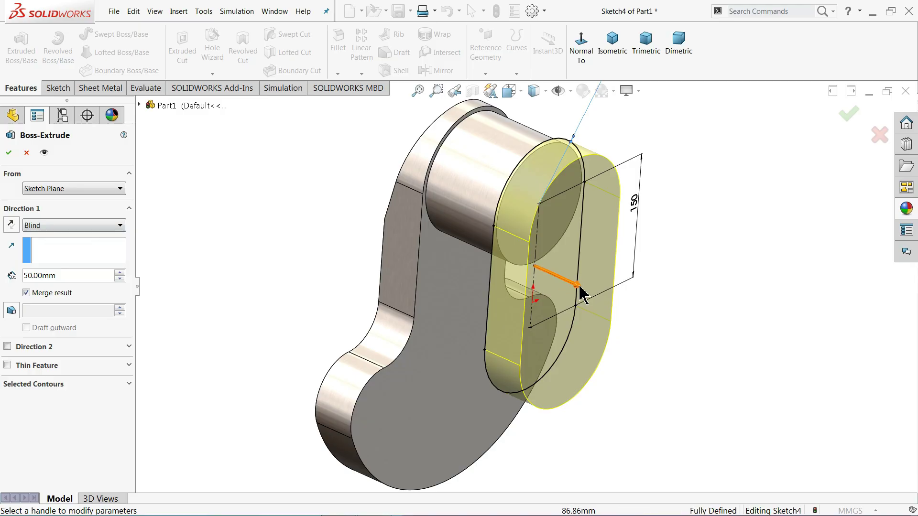
click(8, 152)
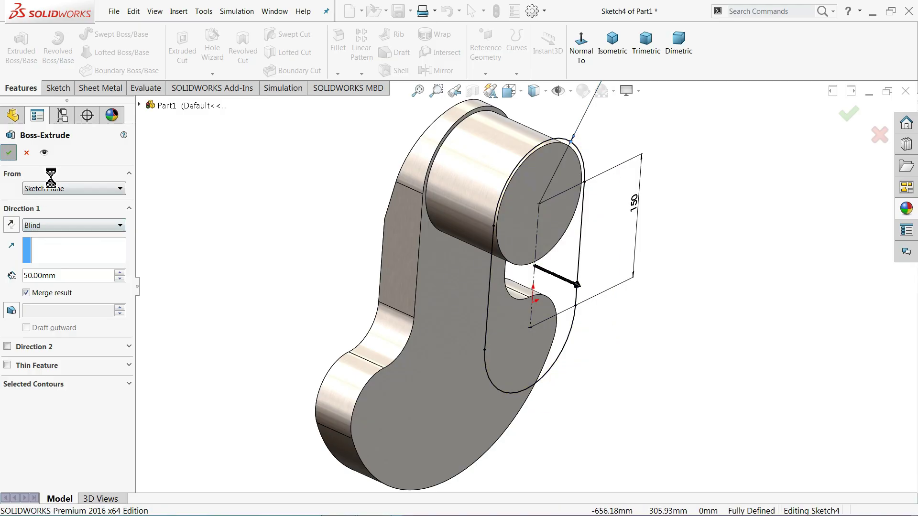
- Start a sketch on the narrow flat side face of the slot-shaped web and view it straight on
scroll(388, 281, up, 3)
scroll(557, 311, down, 3)
mouse_move(557, 312)
middle_down()
mouse_move(547, 305)
mouse_move(562, 306)
mouse_move(555, 297)
middle_up()
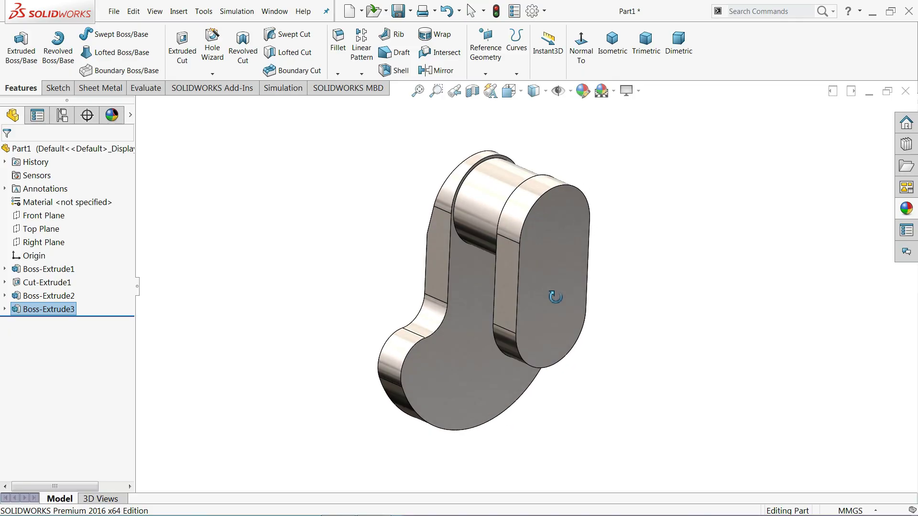
click(510, 303)
click(551, 272)
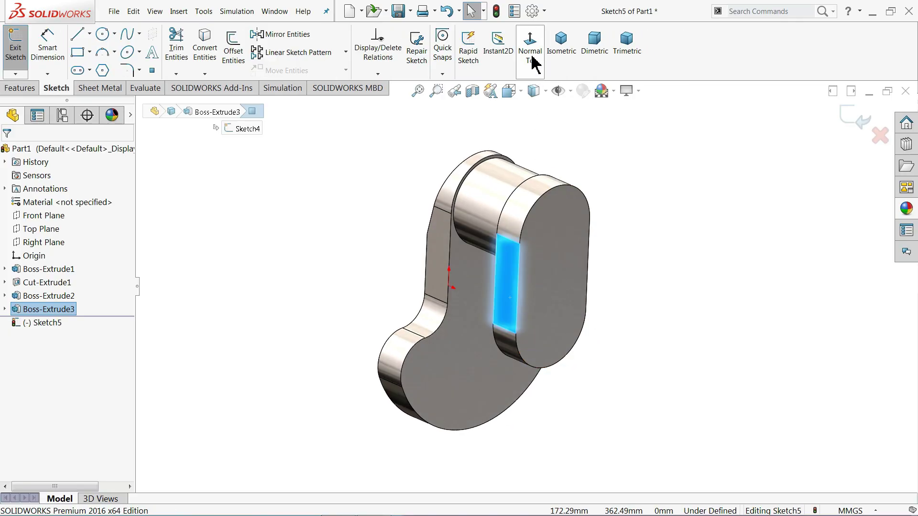
click(532, 57)
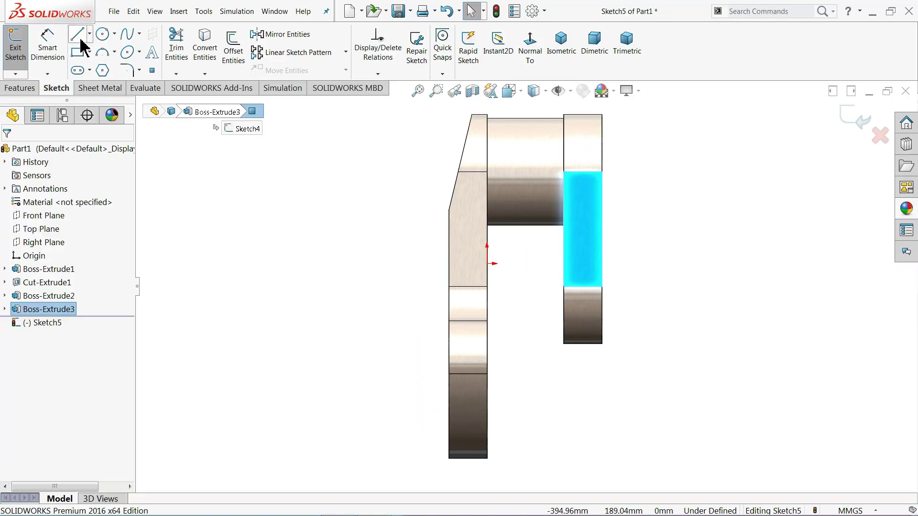
- Draw a closed right triangle at the slot web's lower pin-side corner, about 116 mm tall and about 32 mm wide
scroll(587, 342, down, 3)
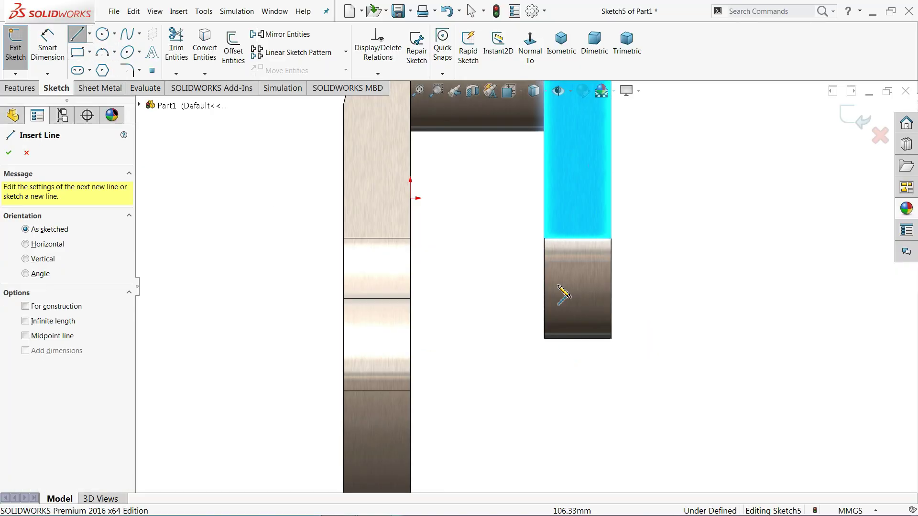
click(545, 184)
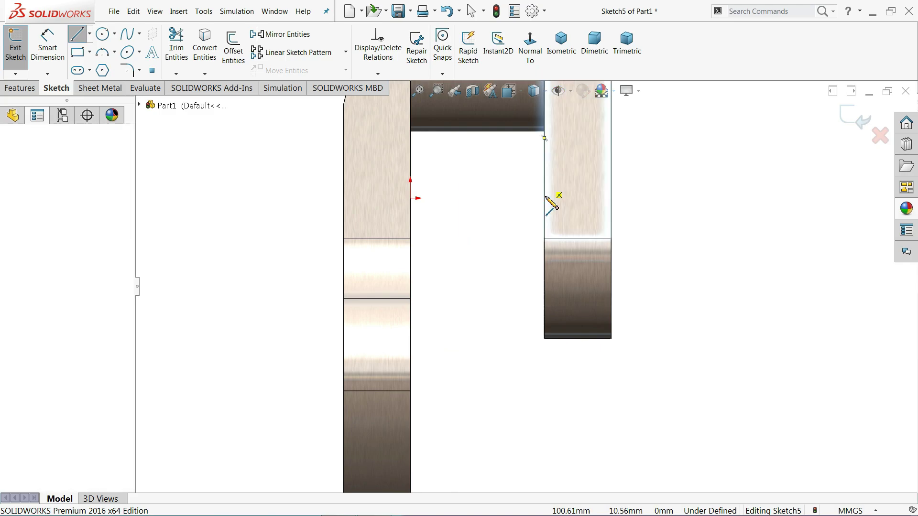
click(544, 338)
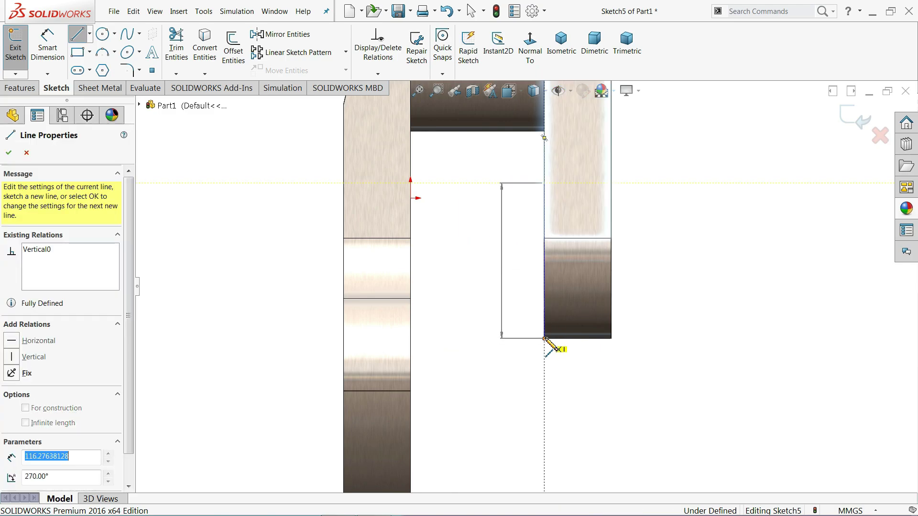
click(587, 338)
click(545, 185)
scroll(518, 207, up, 3)
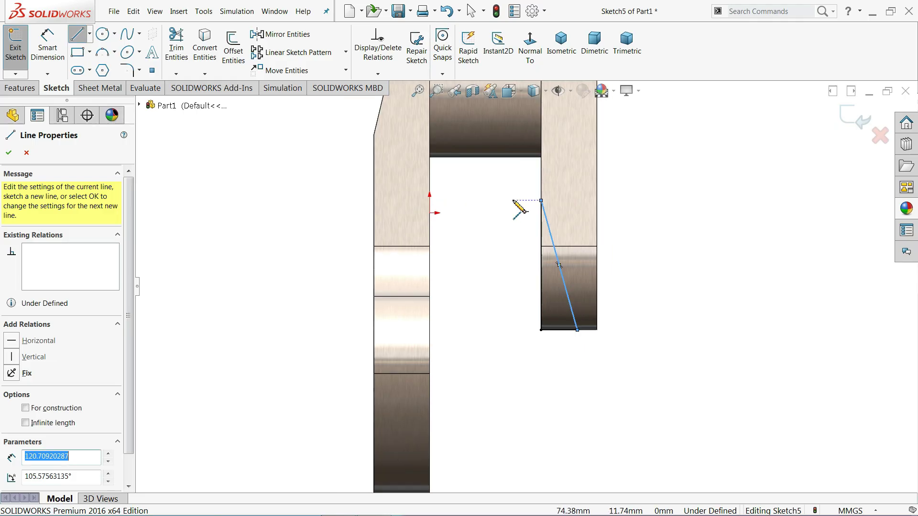
- Draw a closed right triangle at the slot web's upper outer corner, about 38 mm wide and about 117 mm tall
scroll(553, 152, down, 2)
scroll(554, 153, down, 2)
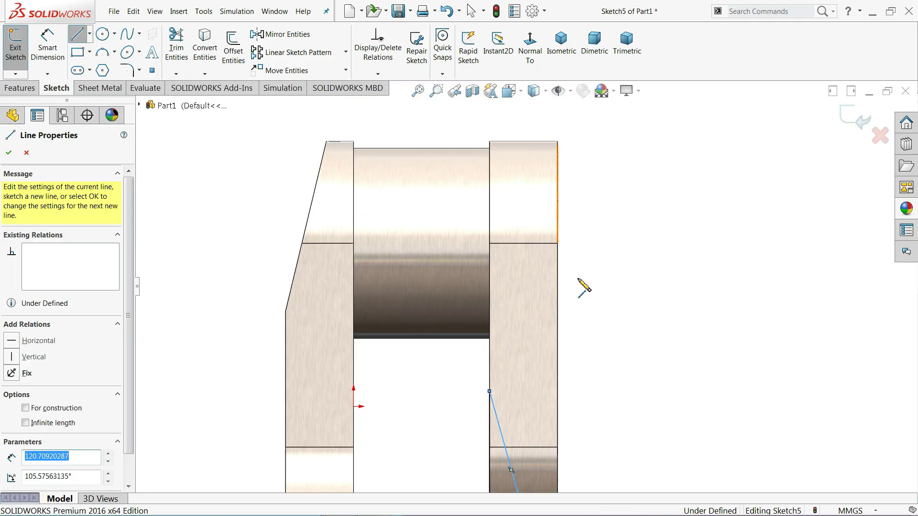
click(557, 300)
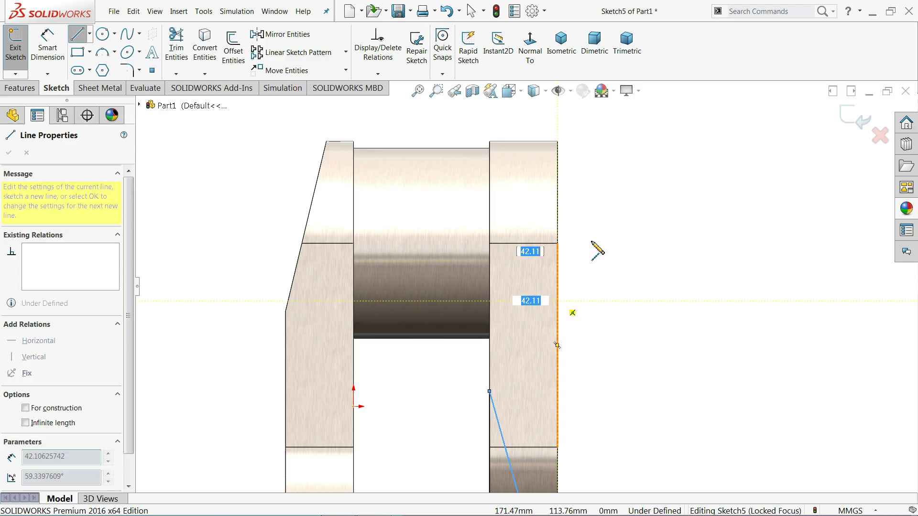
click(557, 142)
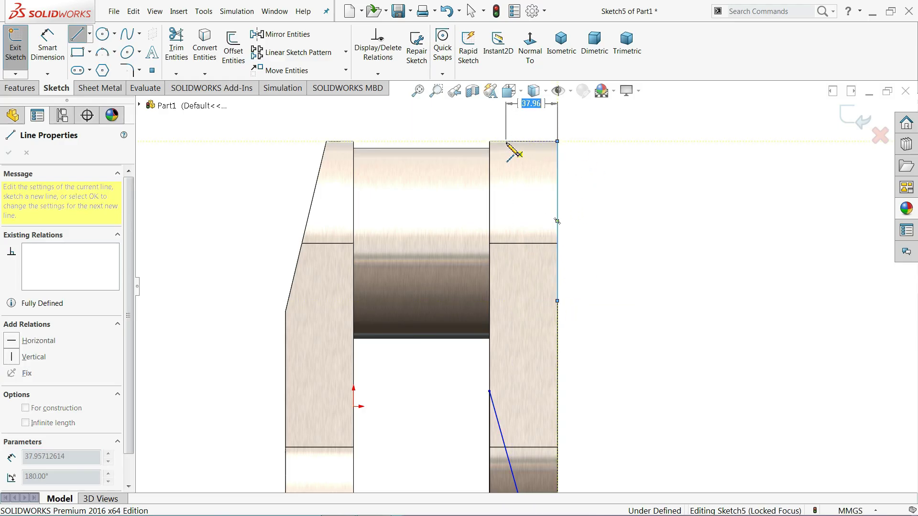
click(506, 142)
click(557, 301)
- Dimension the upper triangle's horizontal side to 30 mm and its vertical side to 125 mm
click(44, 48)
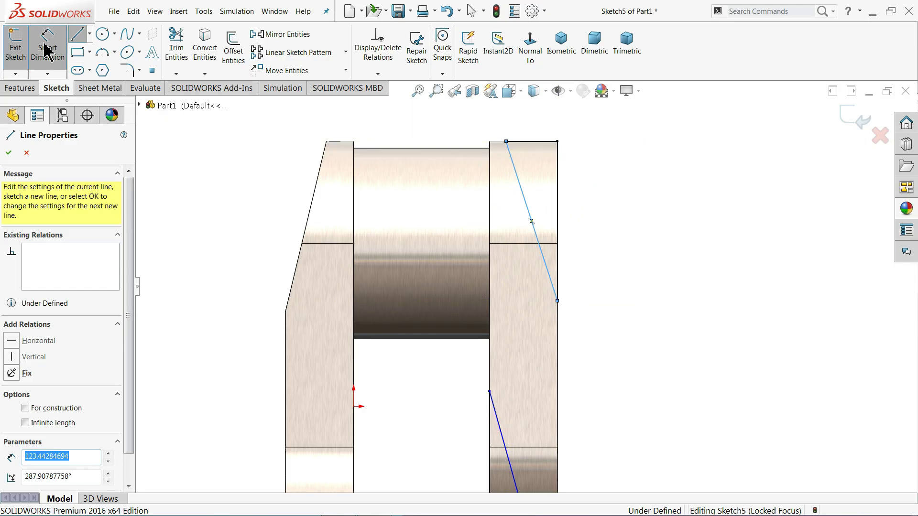
click(532, 141)
click(538, 136)
text(30)
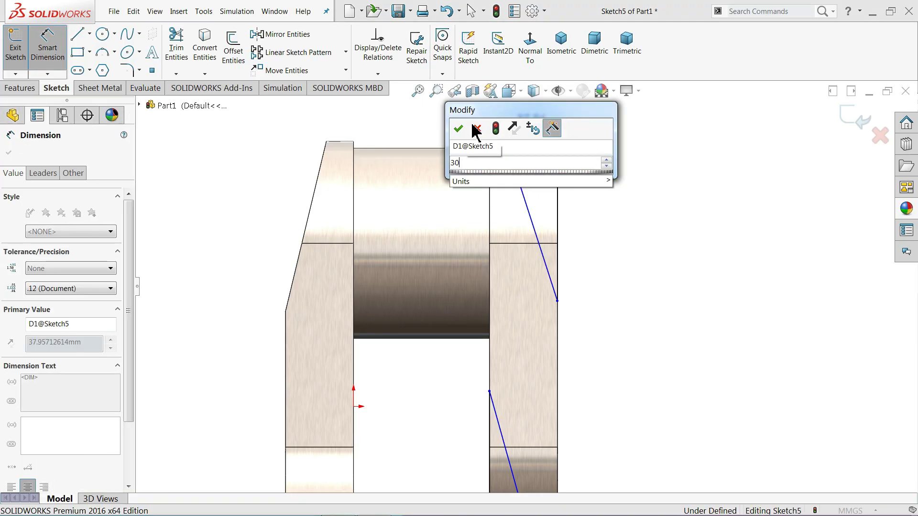
key(Return)
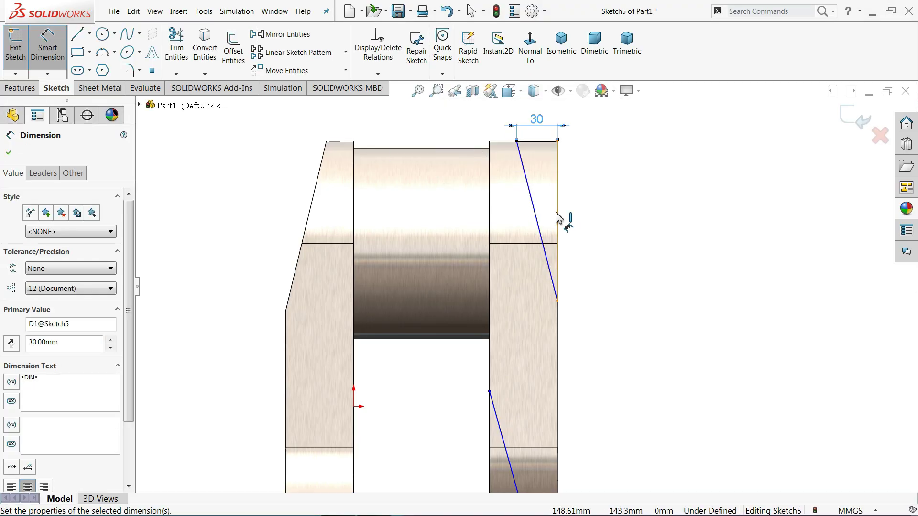
click(558, 218)
click(583, 216)
text(125)
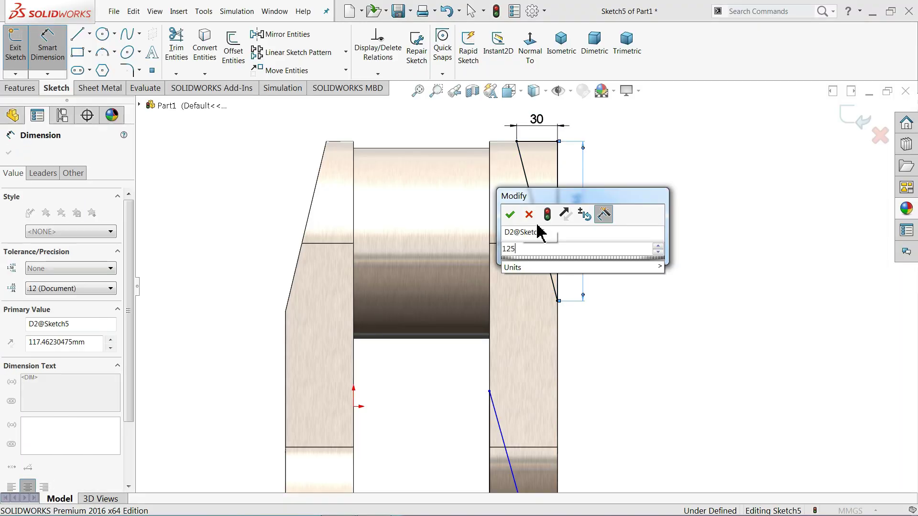
click(510, 215)
- Dimension the lower triangle's horizontal side to 30 mm and its vertical side to 125 mm
scroll(544, 296, down, 5)
scroll(540, 358, up, 5)
click(512, 355)
click(512, 378)
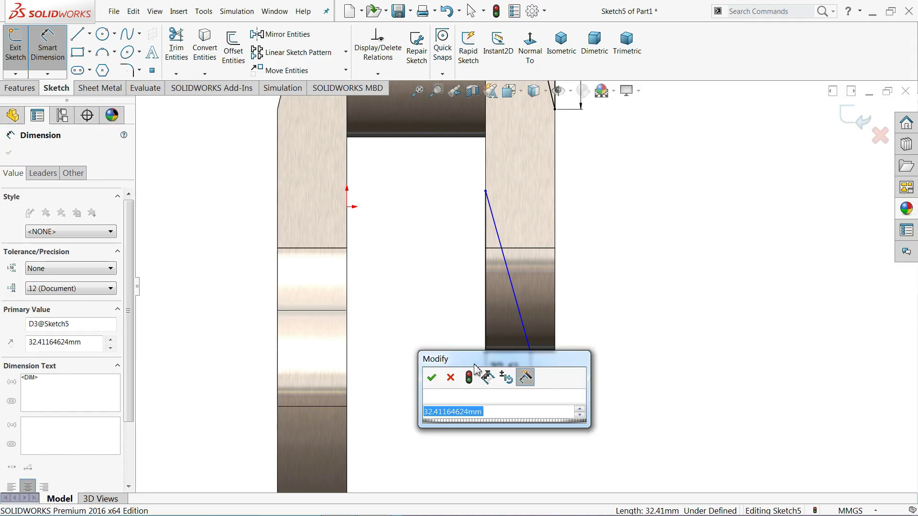
text(30)
click(431, 378)
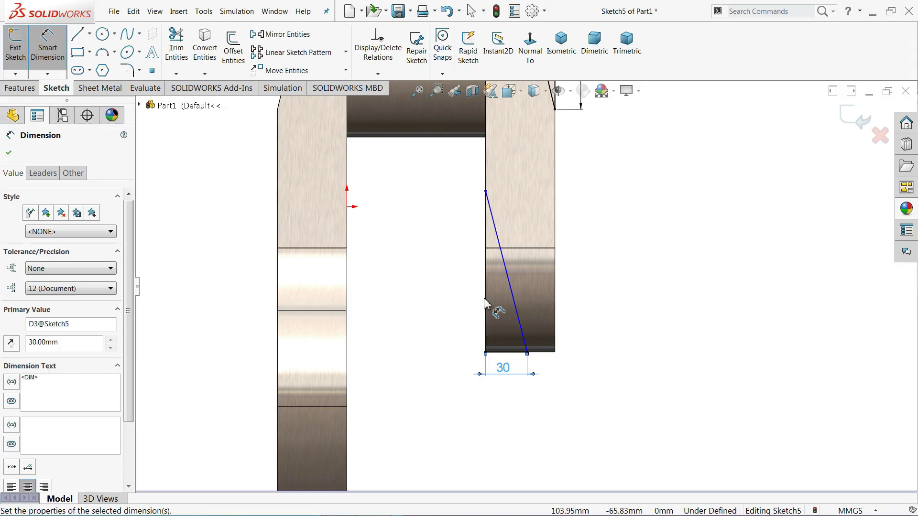
click(486, 304)
click(430, 294)
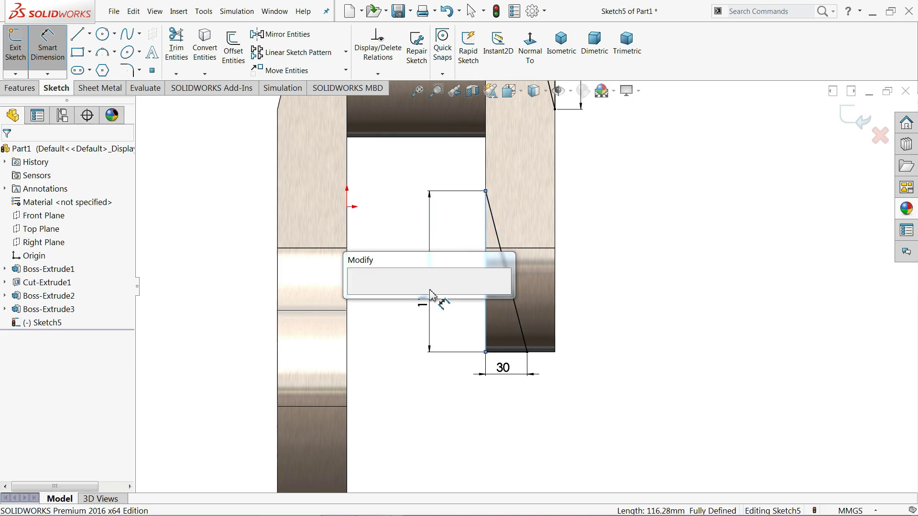
text(125)
click(361, 295)
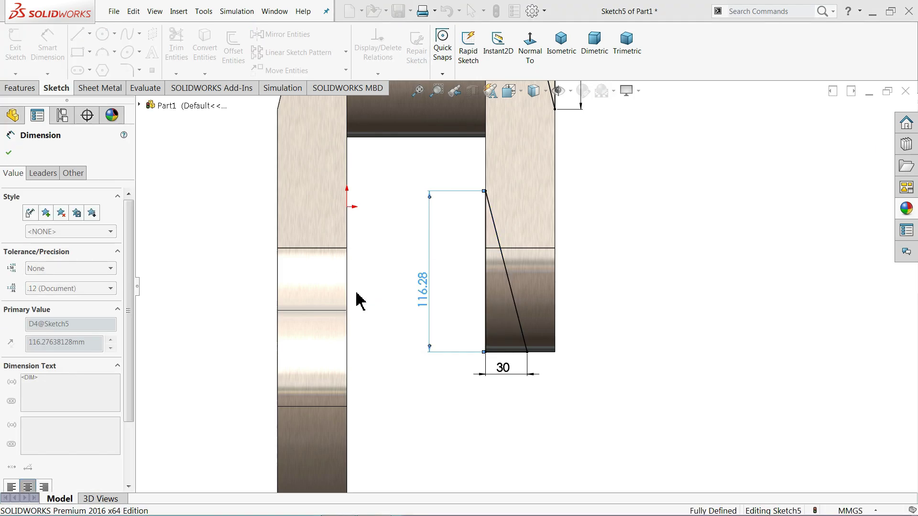
scroll(502, 249, up, 1)
scroll(485, 211, up, 2)
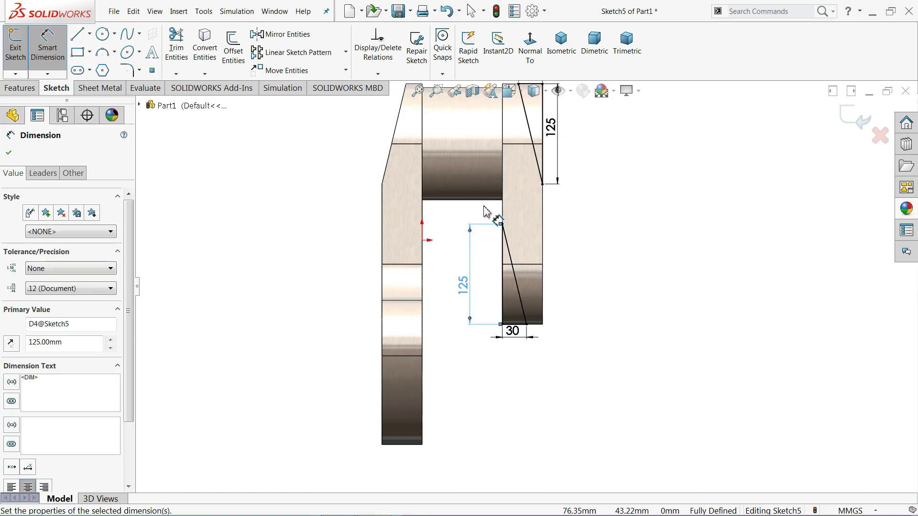
click(47, 48)
- Cut both triangles through all of the slot-shaped web with an Extruded Cut
middle_drag(211, 217, 239, 271)
click(21, 90)
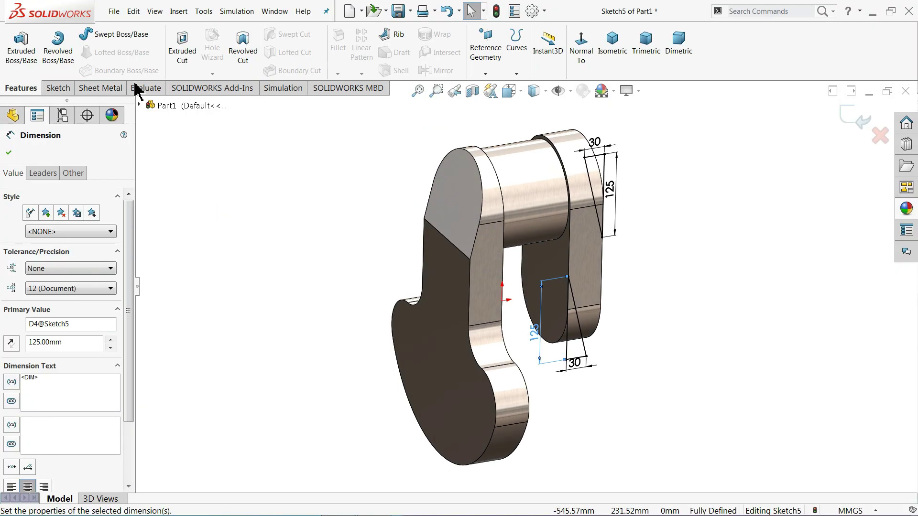
click(179, 52)
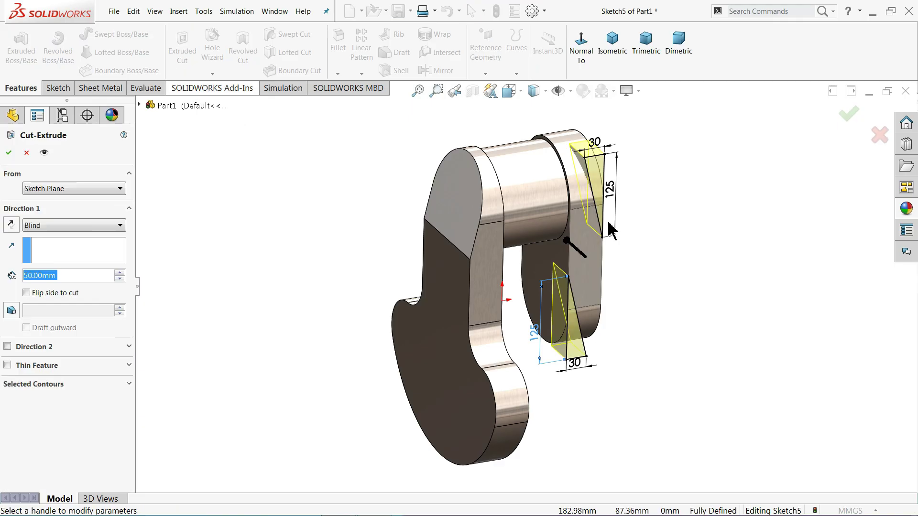
click(121, 226)
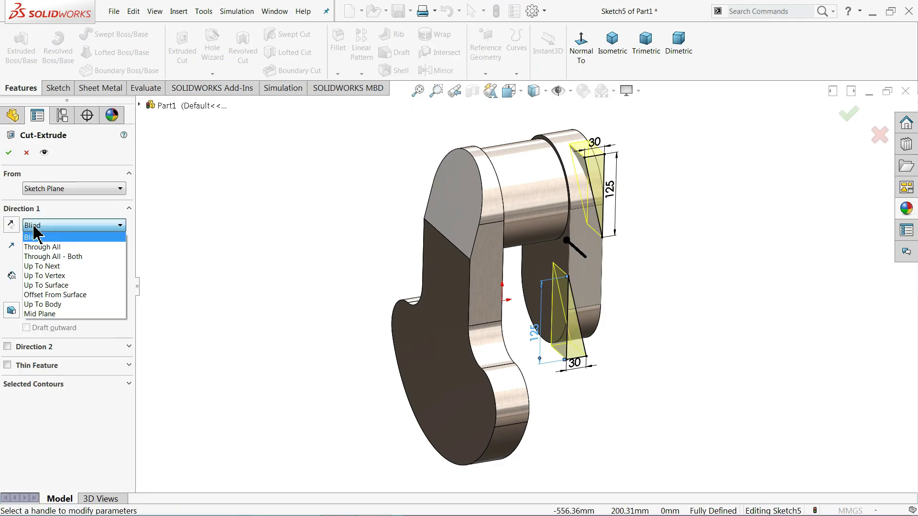
click(47, 248)
mouse_move(305, 276)
middle_down()
mouse_move(287, 275)
mouse_move(315, 275)
mouse_move(293, 273)
mouse_move(303, 273)
middle_up()
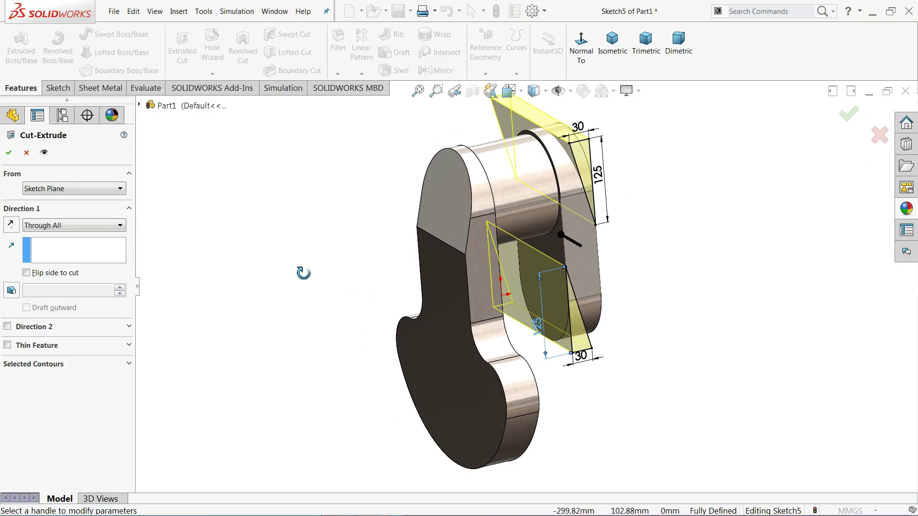
click(9, 152)
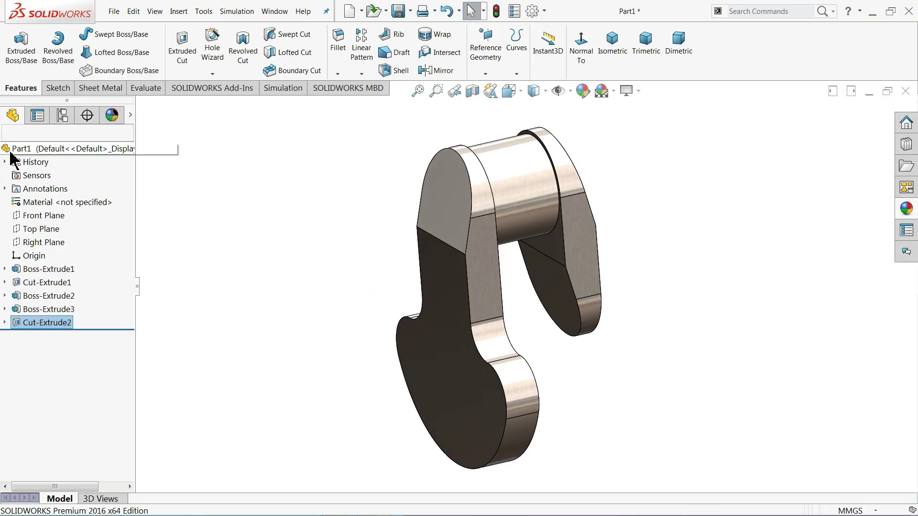
- Start a sketch on the lower flat part of the slot web's outer face and view it straight on
middle_drag(454, 322, 359, 323)
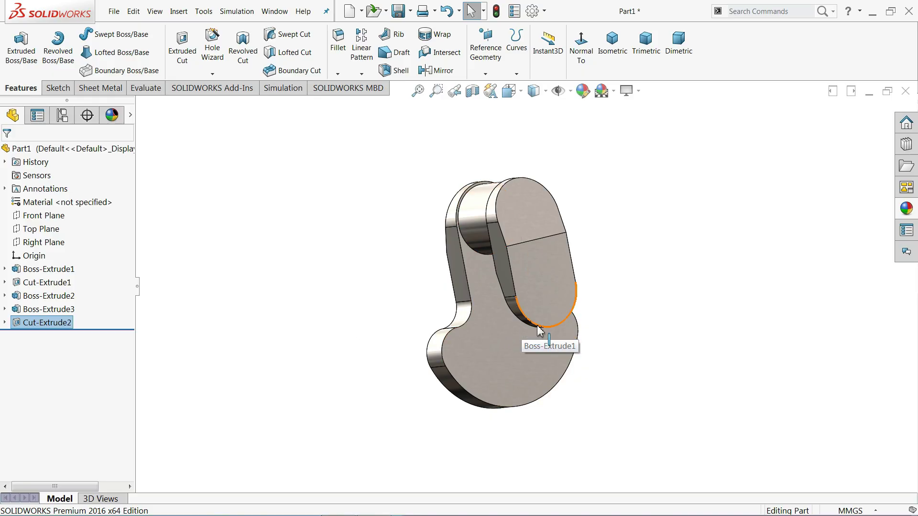
click(560, 308)
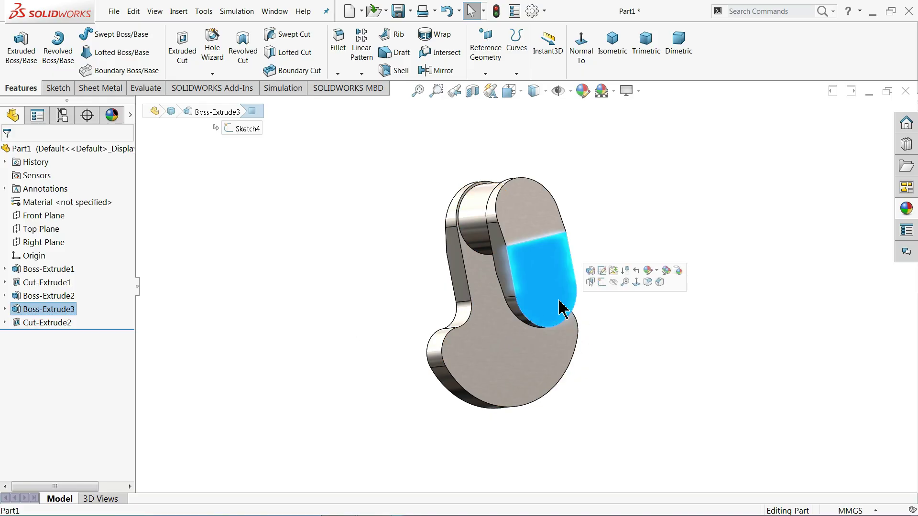
click(601, 282)
click(532, 56)
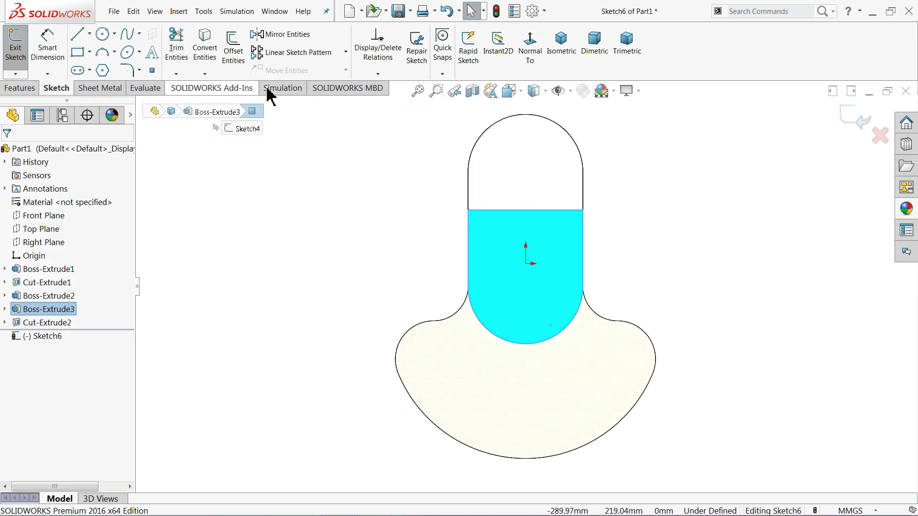
- Draw a circle slightly below and right of the origin on the web face and dimension its diameter to 140 mm
click(102, 34)
drag(543, 280, 569, 261)
click(47, 46)
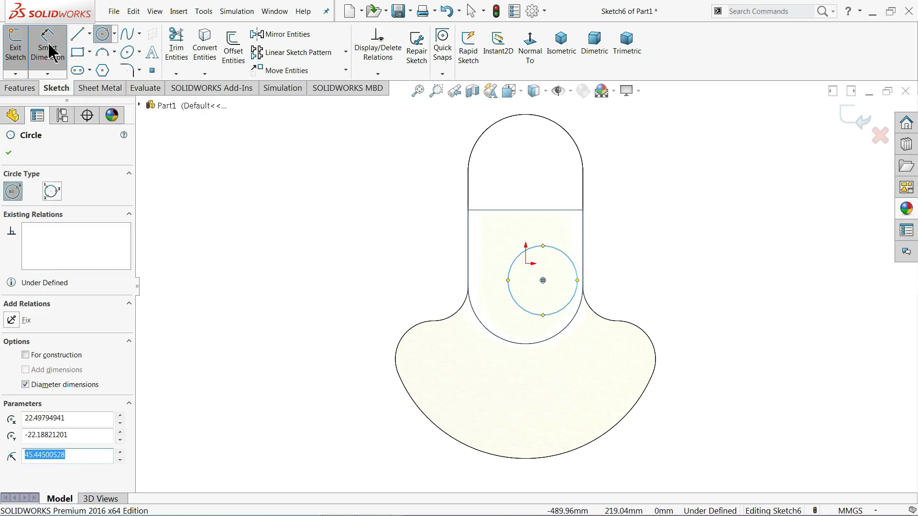
click(576, 269)
click(616, 270)
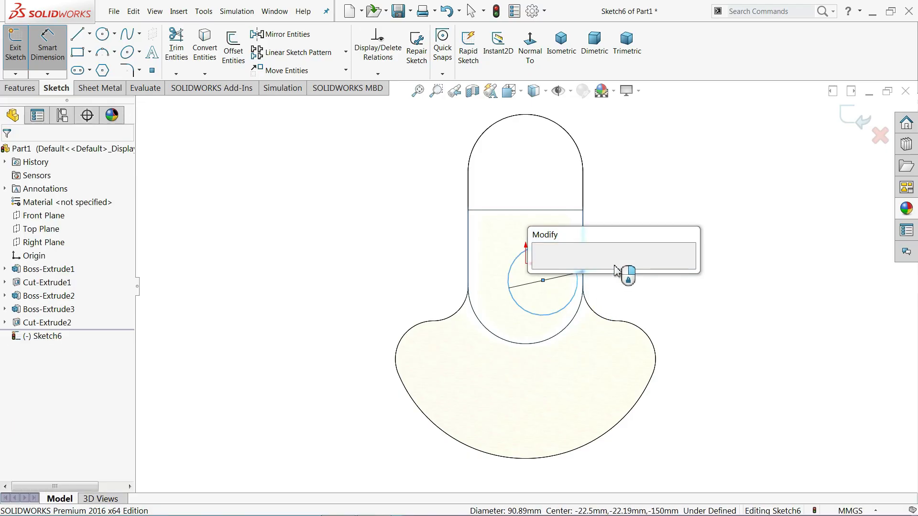
text(140)
click(542, 268)
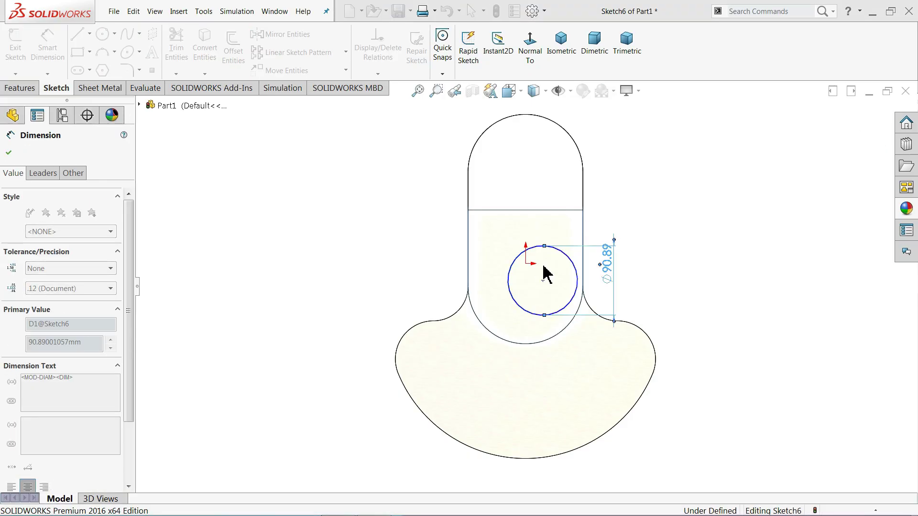
click(8, 153)
key(Escape)
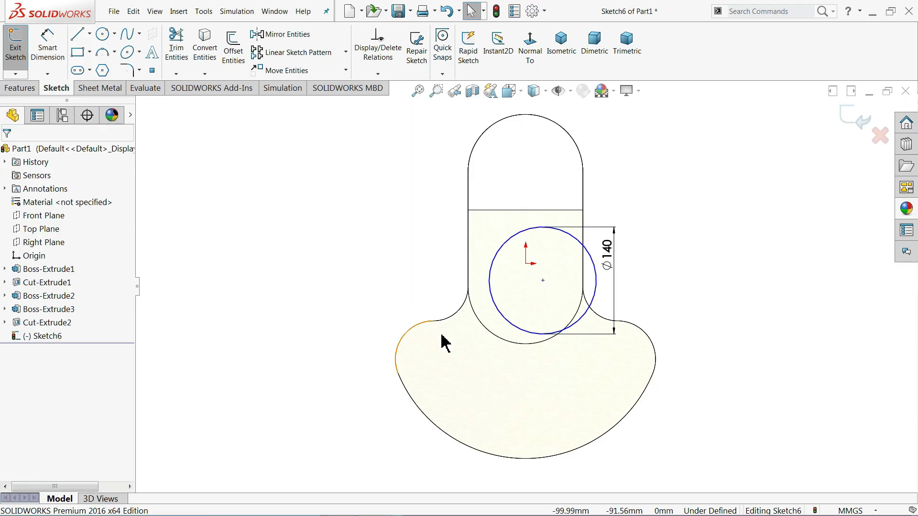
- Make the 140 mm circle concentric with the lower rounded edge of the slot-shaped web
click(508, 342)
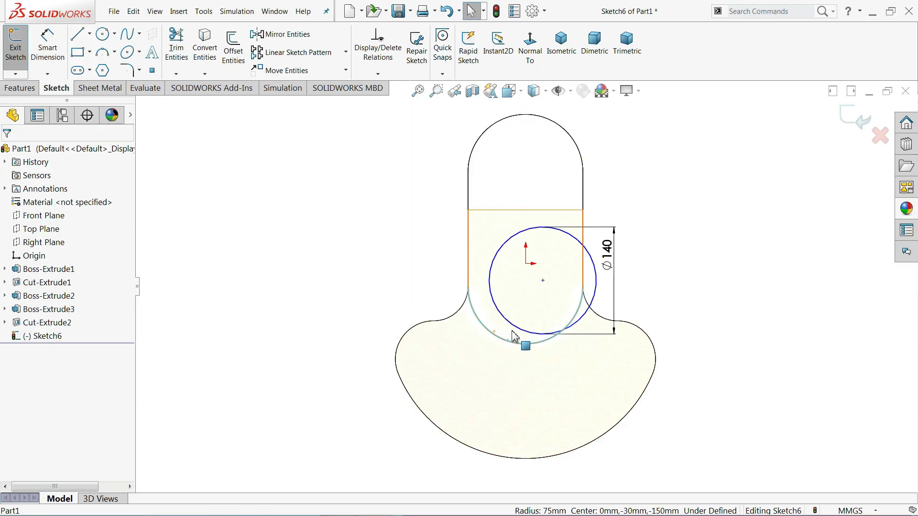
ctrl+click(516, 331)
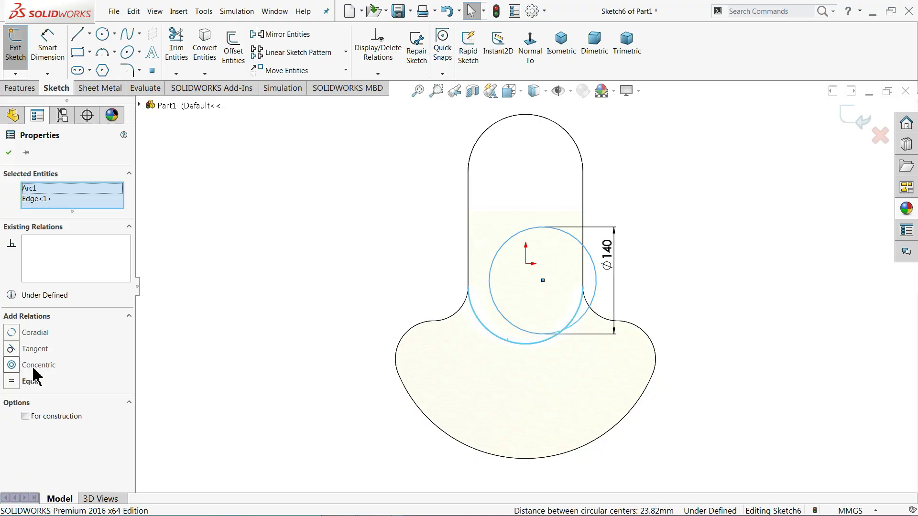
click(36, 368)
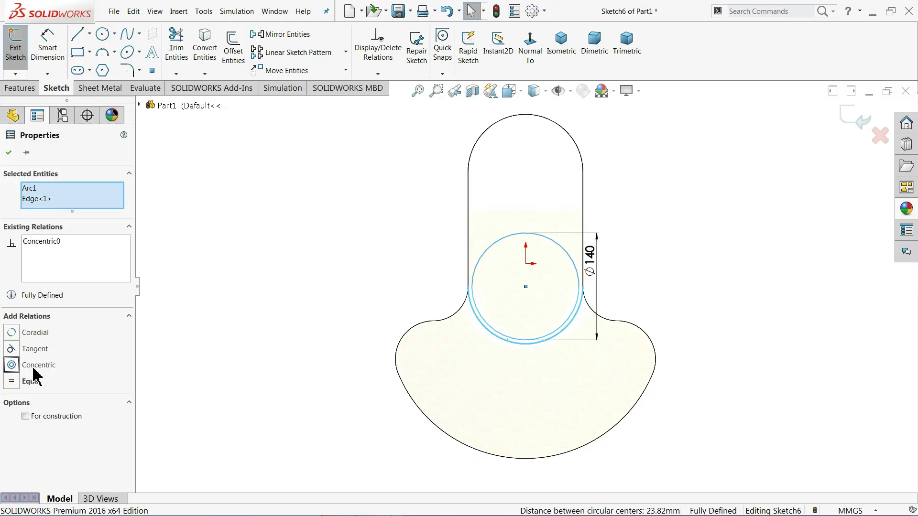
click(282, 261)
- Extrude the 140 mm circle 100 mm outward from the web face as a pin
mouse_move(282, 262)
middle_down()
mouse_move(338, 260)
mouse_move(360, 305)
middle_up()
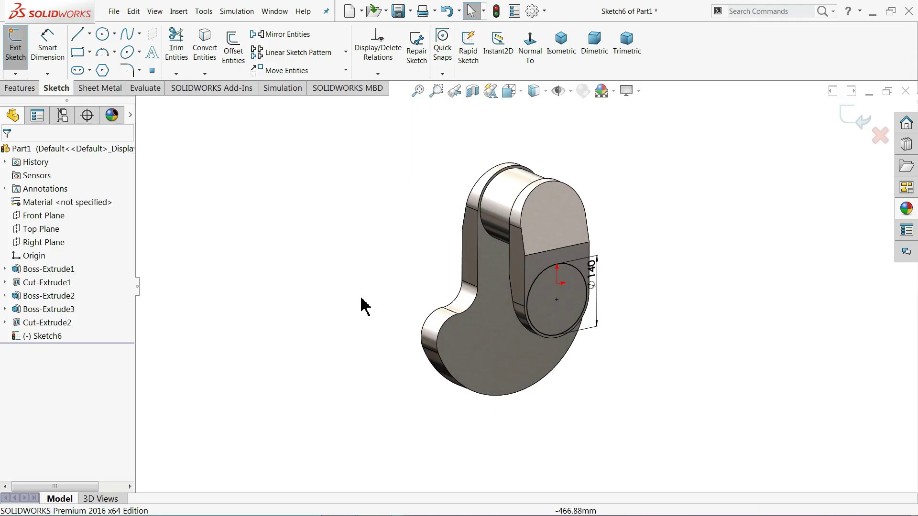
click(20, 90)
click(22, 54)
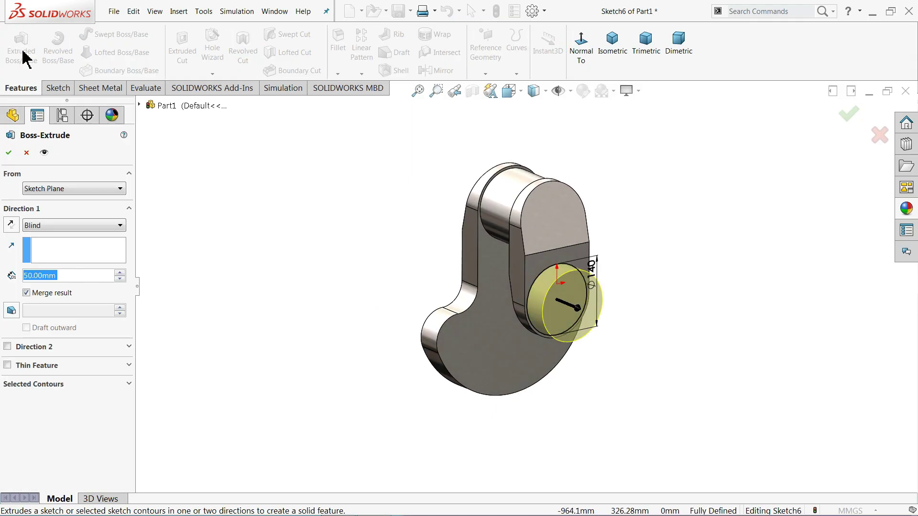
text(100)
key(Return)
mouse_move(241, 238)
middle_down()
mouse_move(266, 244)
mouse_move(308, 210)
mouse_move(243, 225)
middle_up()
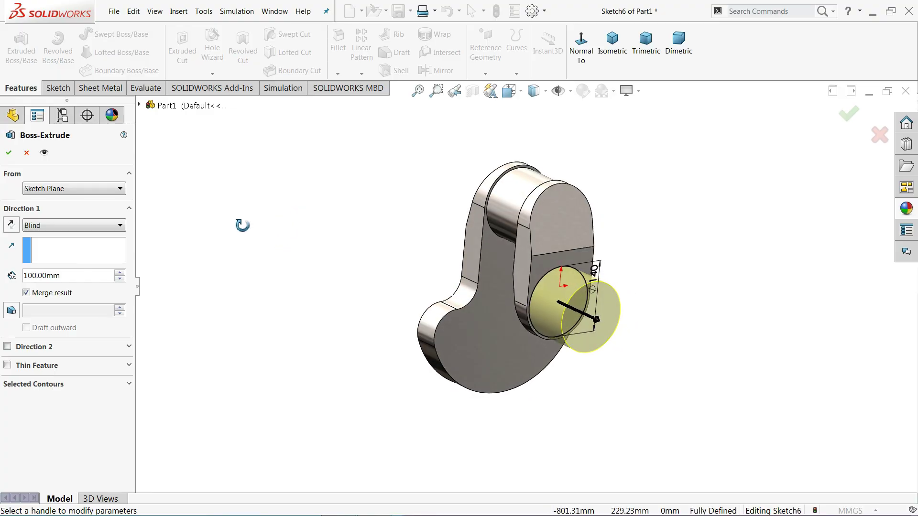
click(6, 155)
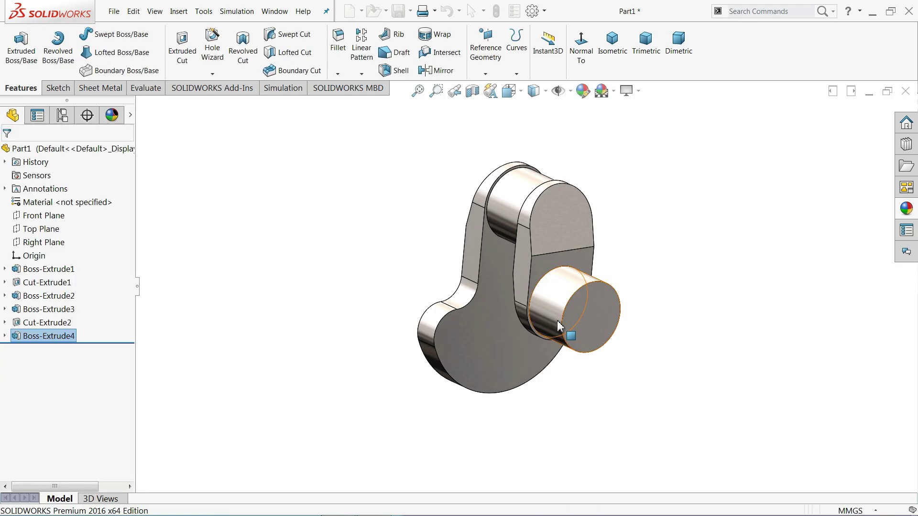
- Start a sketch on the end face of the new pin and view it straight on
click(601, 325)
click(627, 303)
click(530, 53)
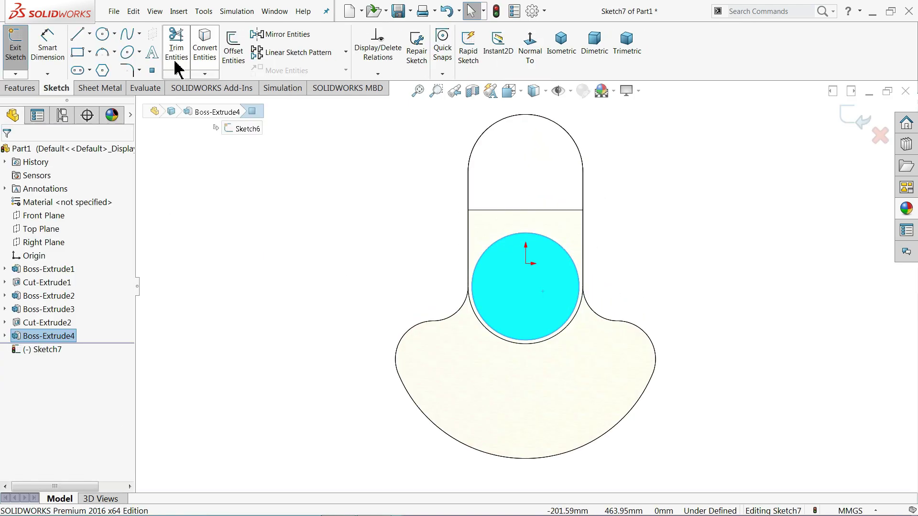
click(20, 88)
click(66, 89)
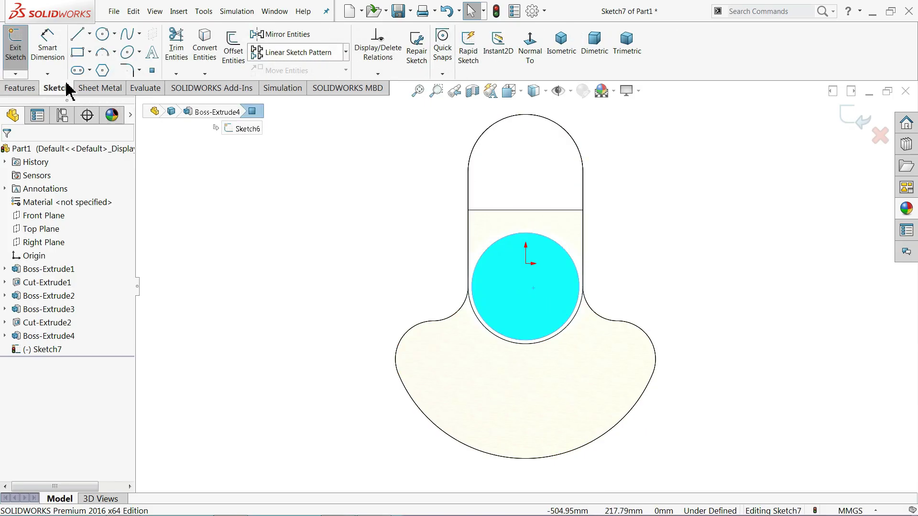
- Sketch a straight slot from the pin's center vertically downward, about 156 mm between centers with an end radius of about 94 mm
click(89, 71)
click(98, 87)
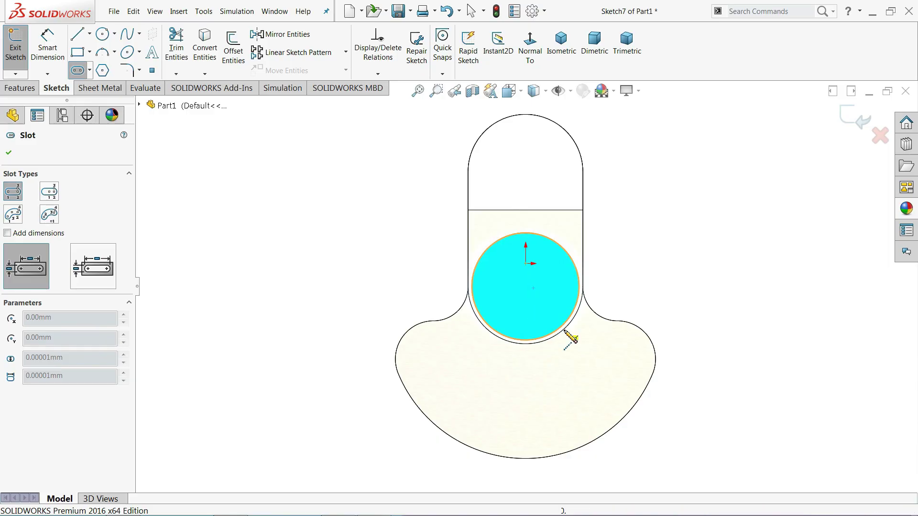
click(525, 287)
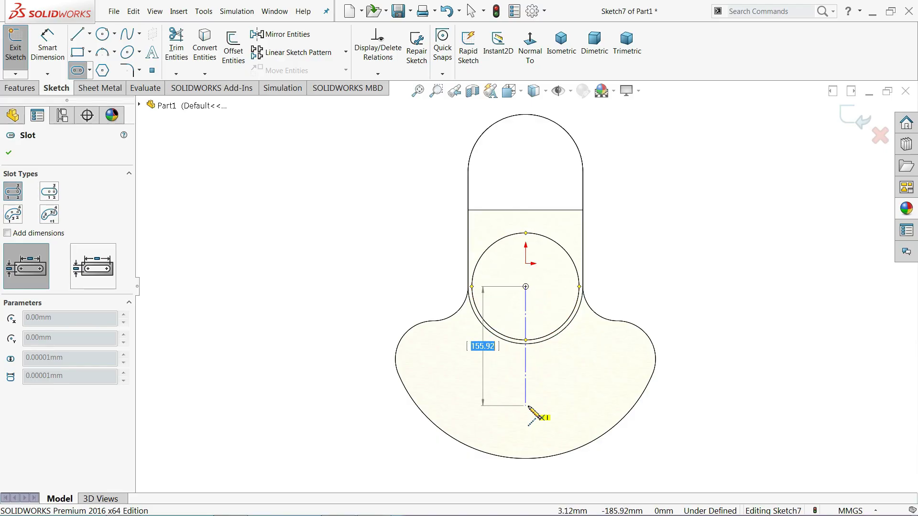
click(527, 406)
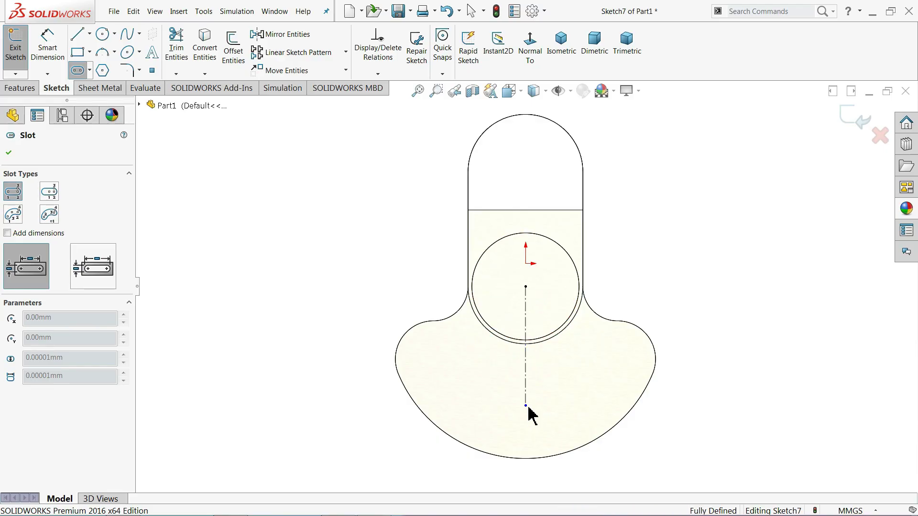
click(598, 410)
- Dimension the slot's center-to-center length to 150 mm and its end radius to 75 mm
click(54, 51)
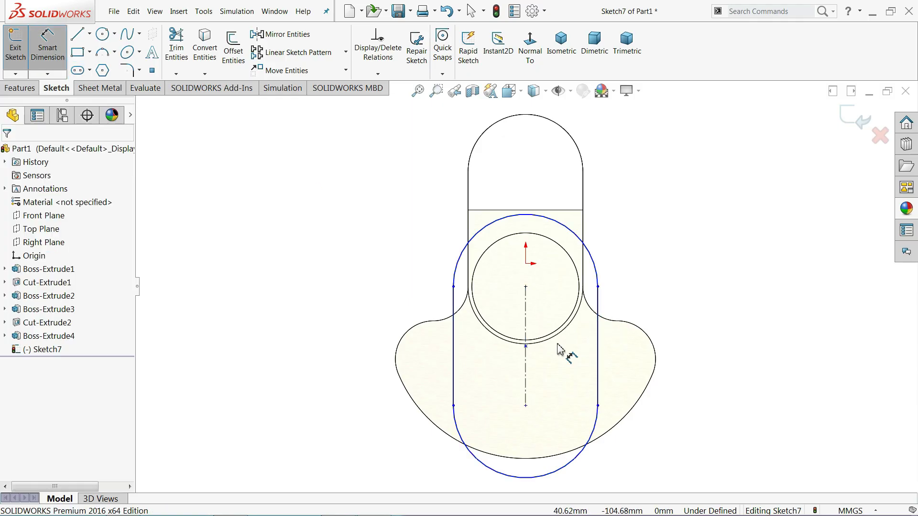
click(526, 364)
click(698, 356)
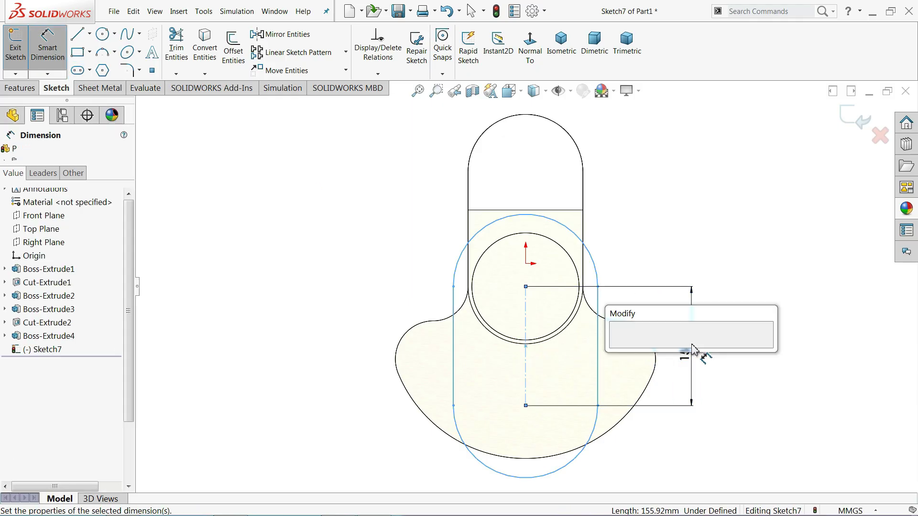
text(150)
click(618, 347)
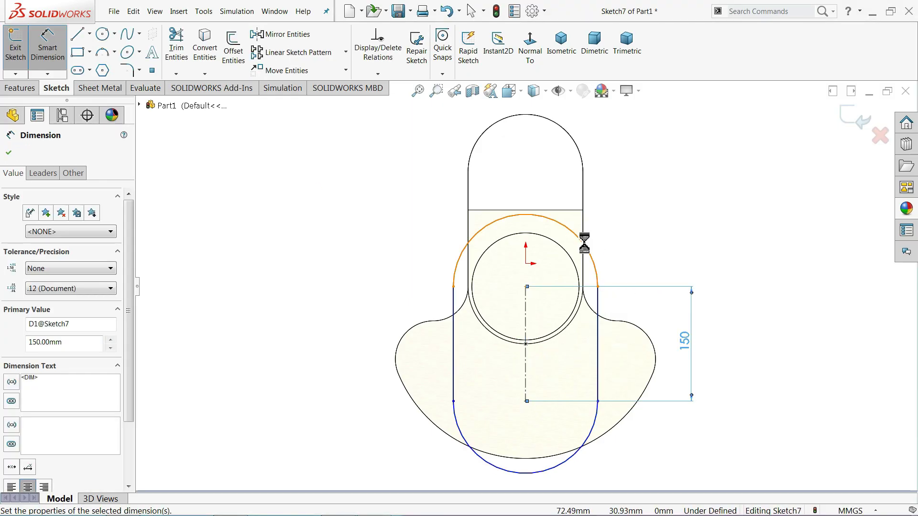
click(583, 240)
click(622, 216)
text(75)
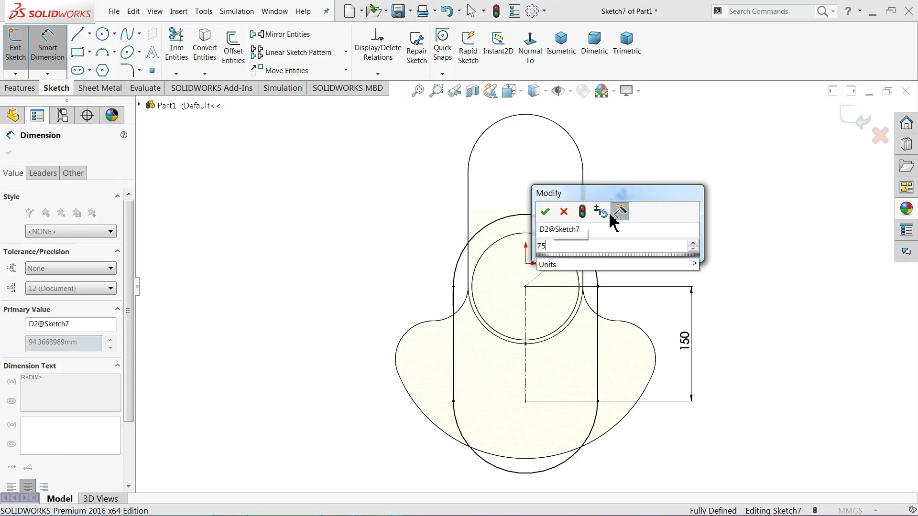
click(544, 213)
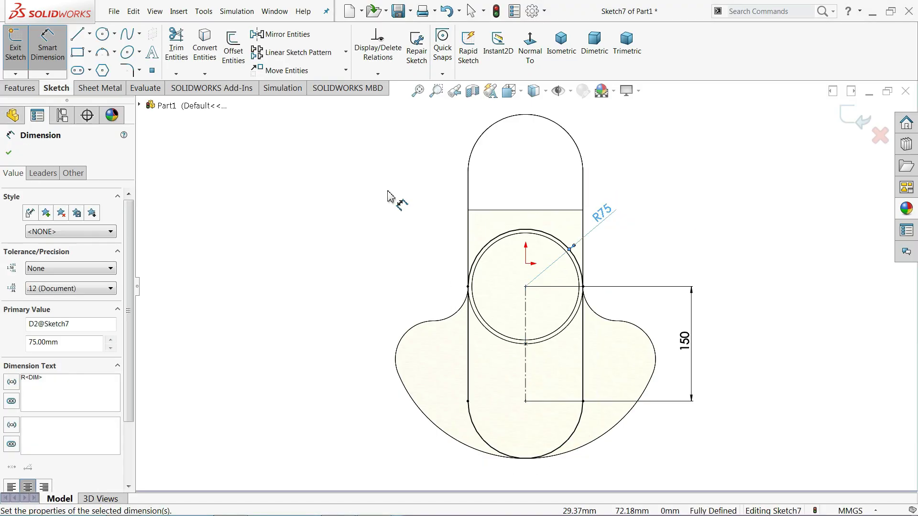
- Extrude the slot profile 50 mm away from the pin to form another web
scroll(375, 195, up, 3)
mouse_move(374, 194)
middle_down()
mouse_move(438, 227)
mouse_move(437, 257)
middle_up()
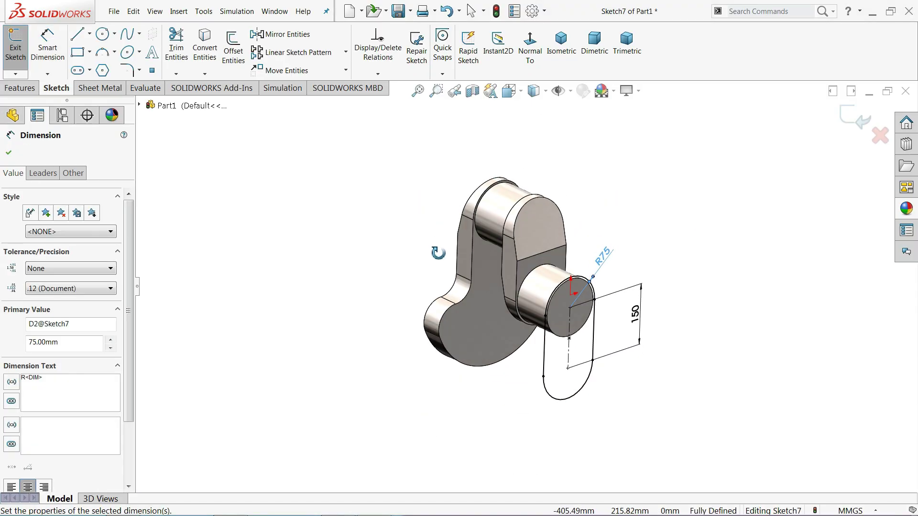
scroll(570, 340, down, 5)
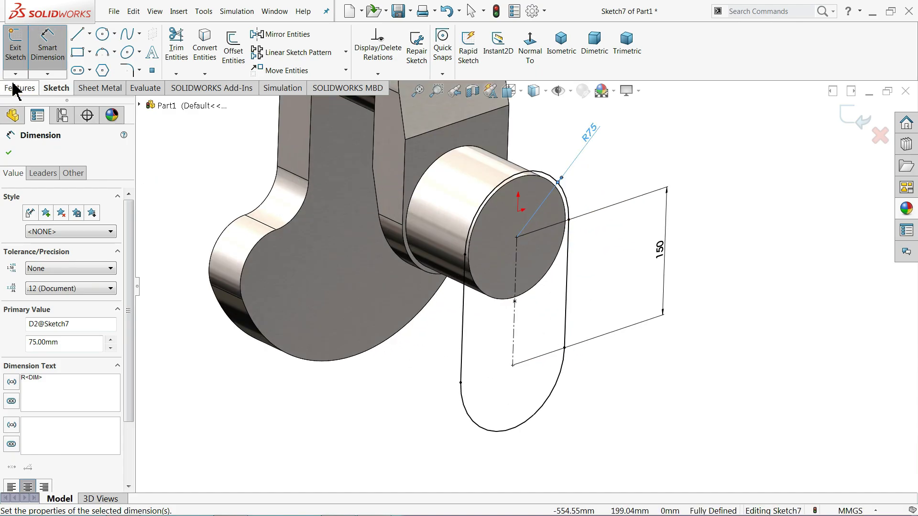
click(14, 88)
click(27, 50)
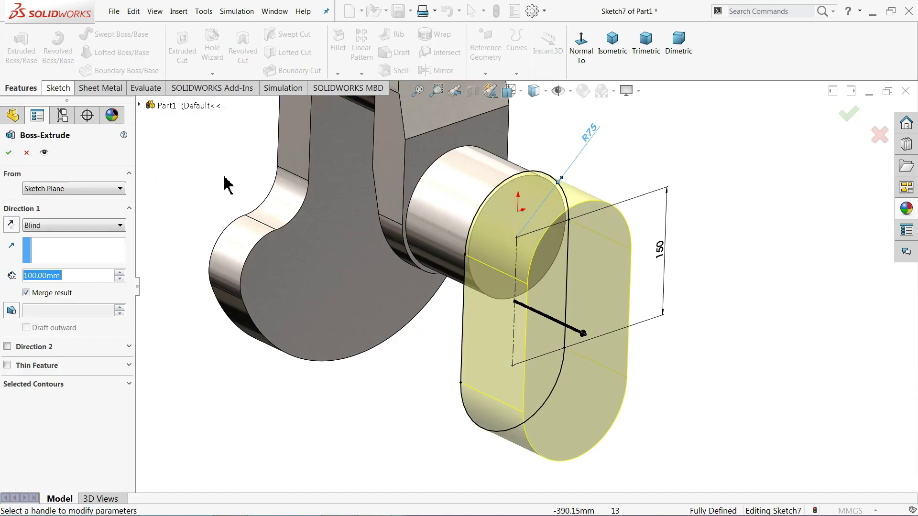
text(50)
key(Return)
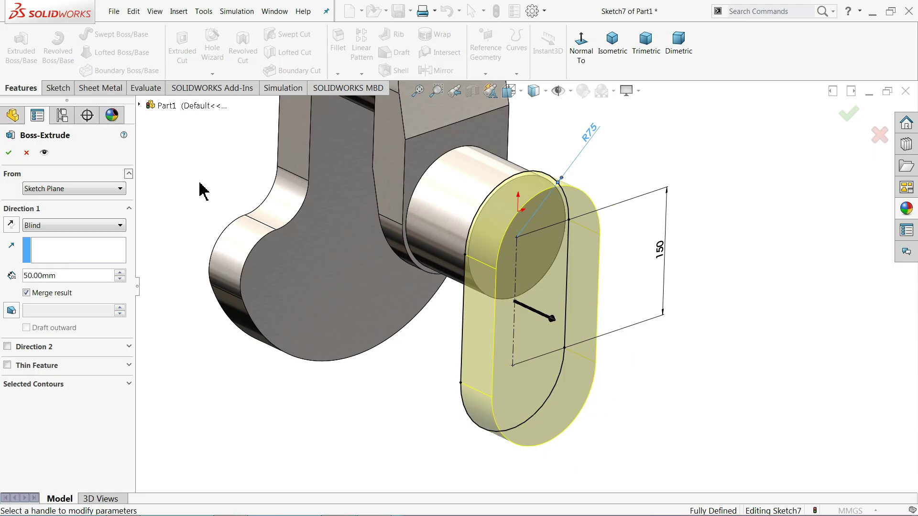
click(8, 154)
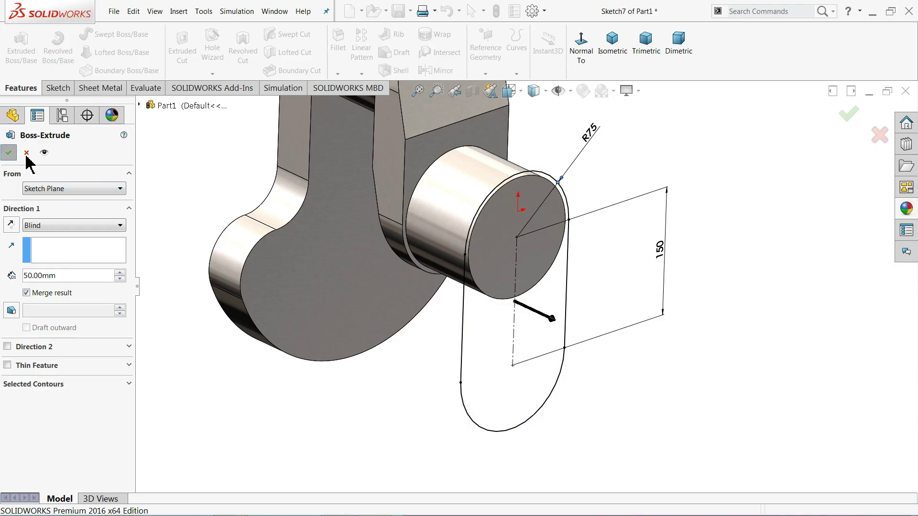
- Sketch a circle about 104 mm in diameter on the new web's outer face, centered on its lower rounded end
scroll(236, 198, up, 3)
scroll(563, 333, down, 1)
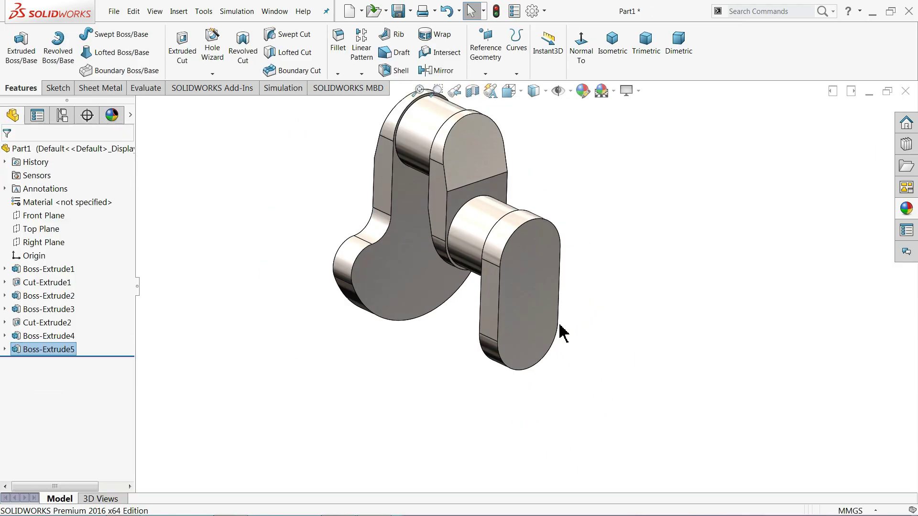
click(527, 329)
click(558, 300)
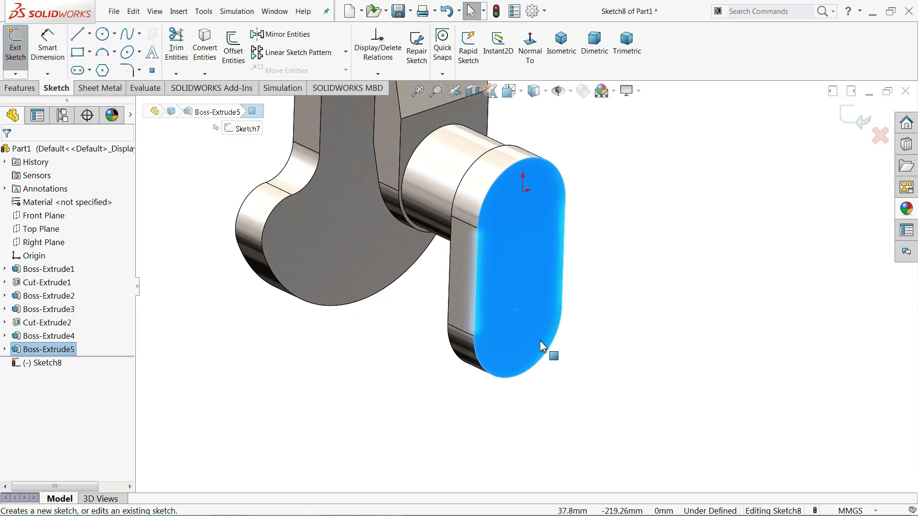
click(102, 34)
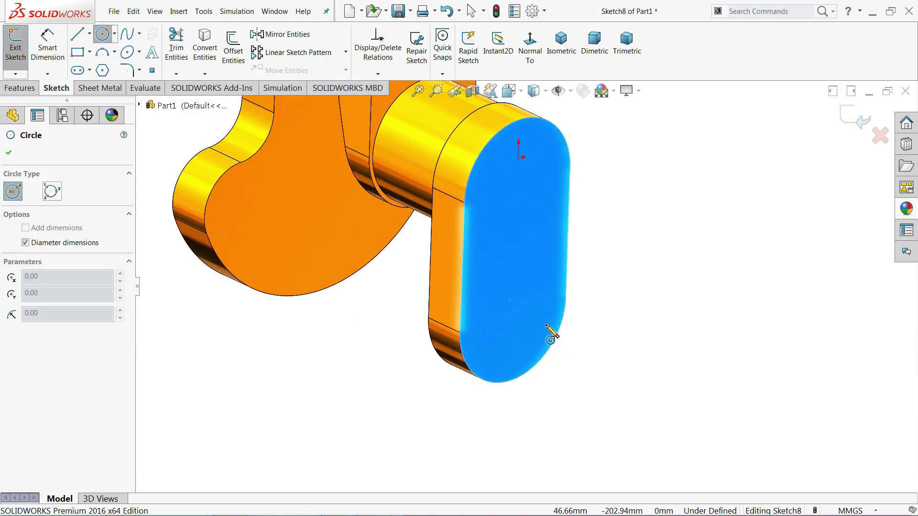
click(513, 315)
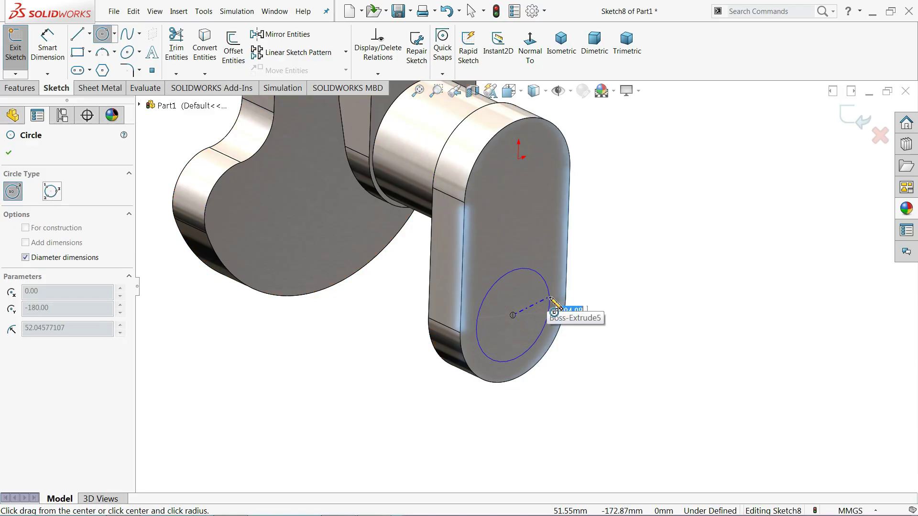
click(549, 309)
- Dimension the circle's diameter to 140 mm
click(48, 50)
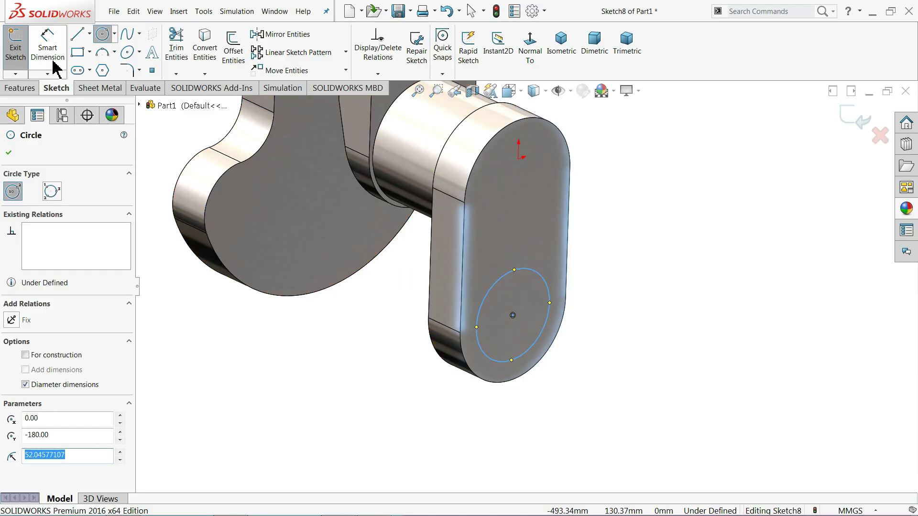
click(549, 317)
click(589, 310)
text(140)
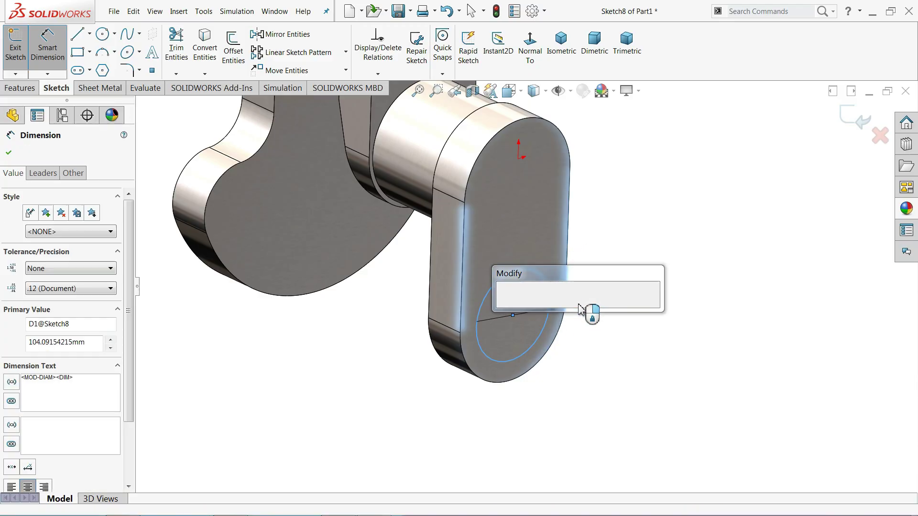
click(505, 306)
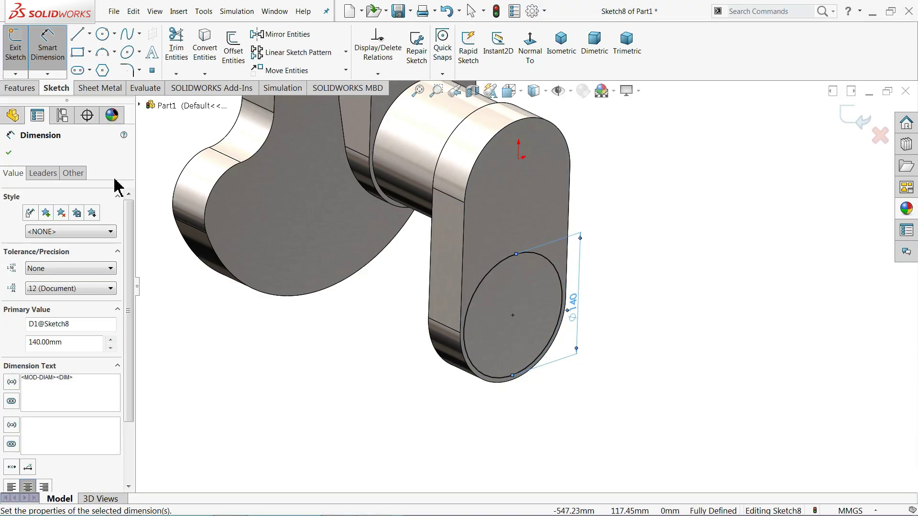
- Extrude the 140 mm circle outward from the lower end of the new web as a pin
click(20, 88)
click(21, 48)
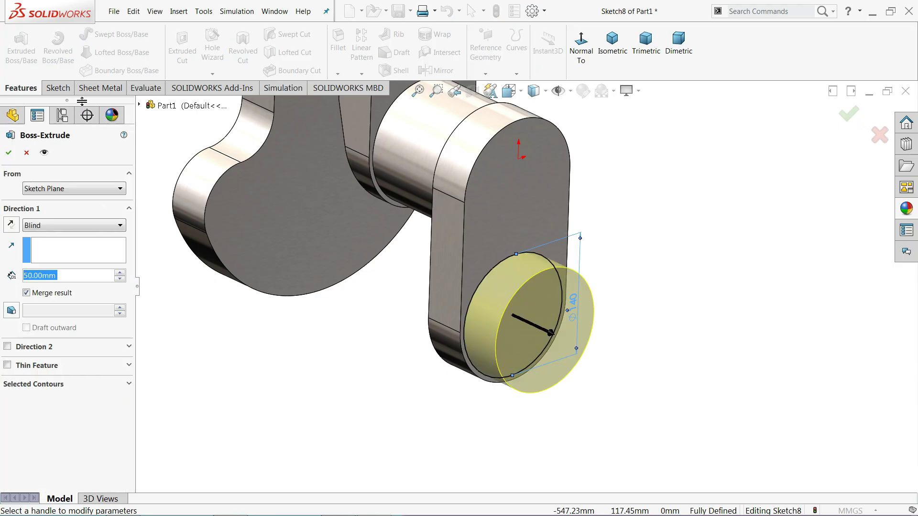
text(1)
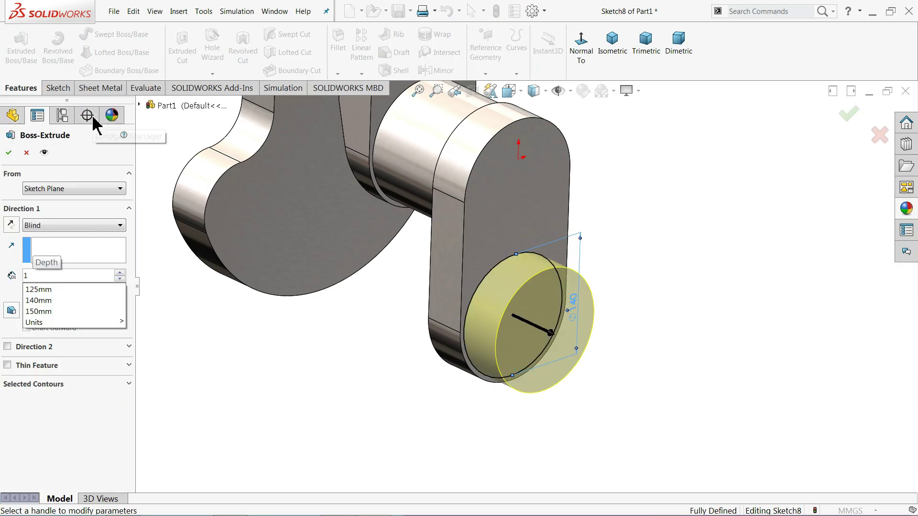
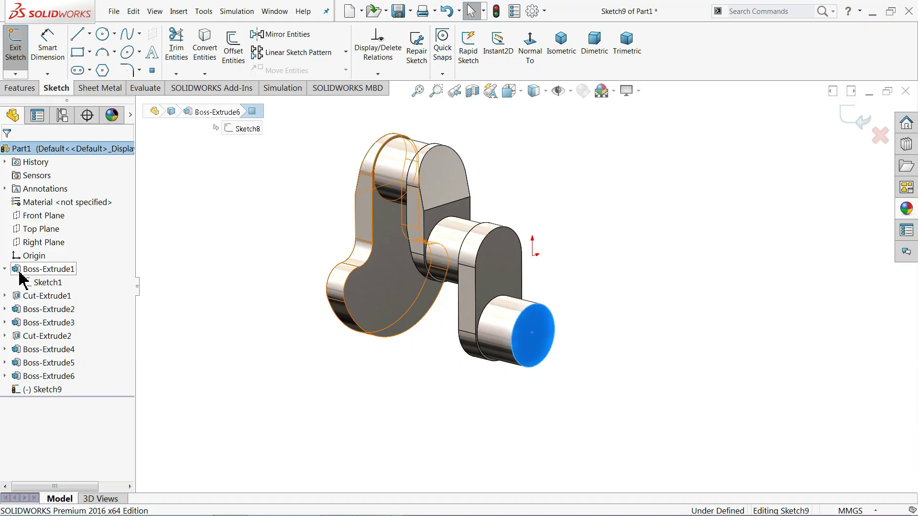
- Convert Sketch1, the profile of the first counterweight web, into the open sketch on the last pin's end face
click(52, 284)
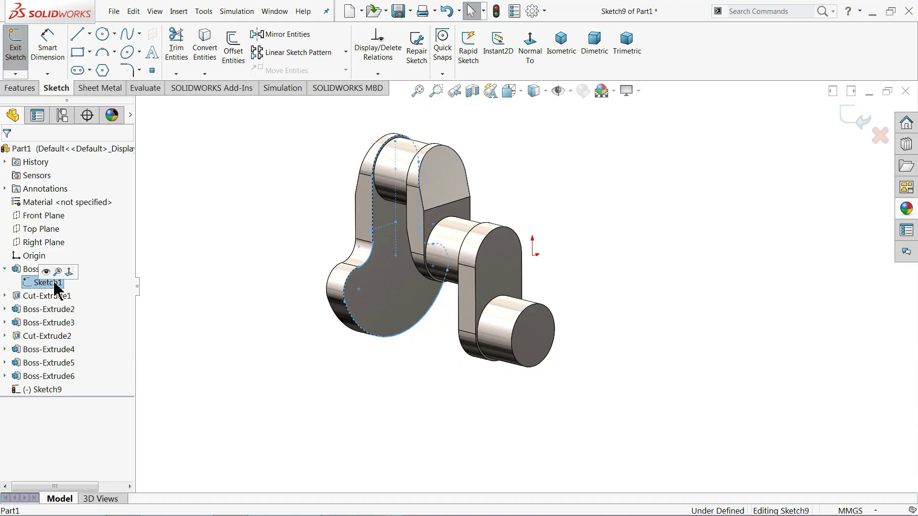
click(207, 50)
scroll(511, 245, down, 3)
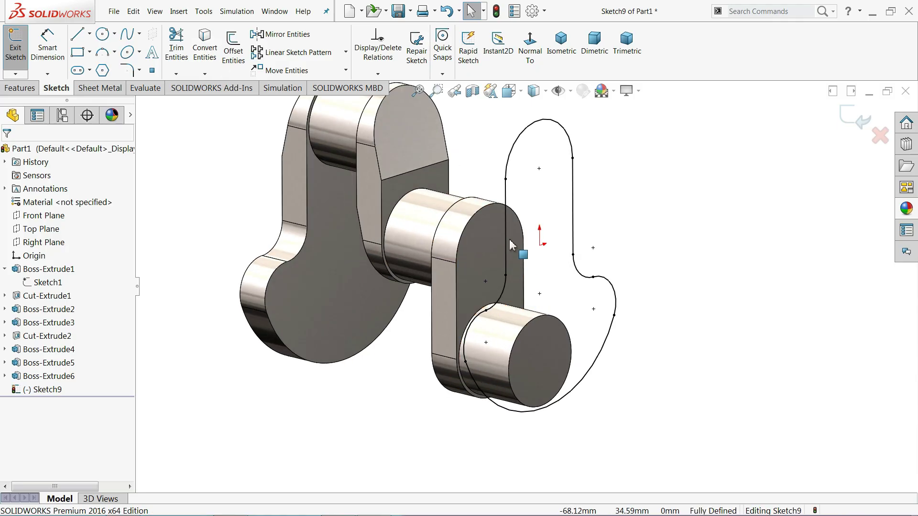
click(547, 351)
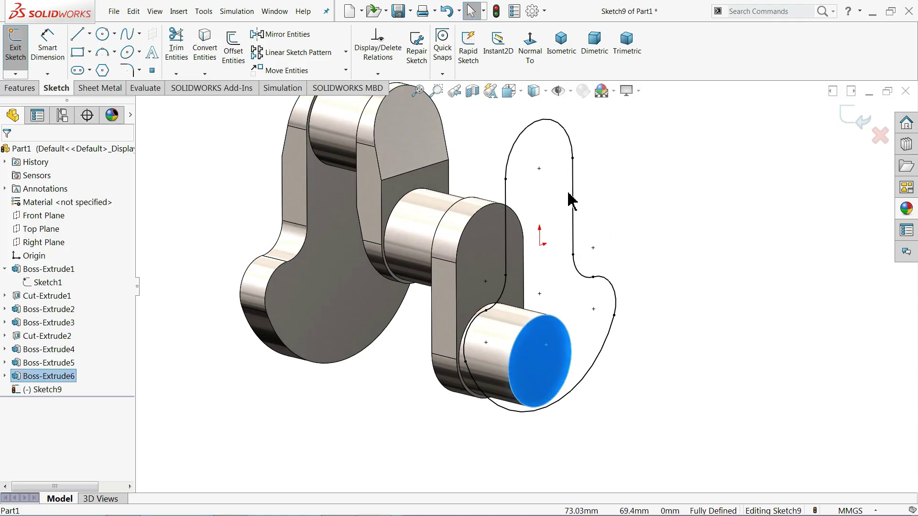
- Draw a vertical centerline through the converted profile, from the top of its rounded end to the lowest point of its bottom arc
click(638, 209)
scroll(588, 217, up, 1)
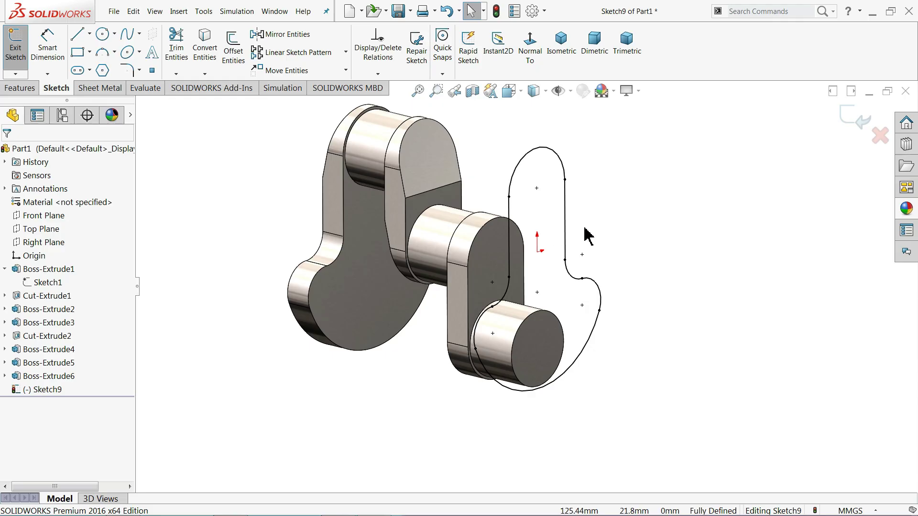
click(529, 39)
click(90, 38)
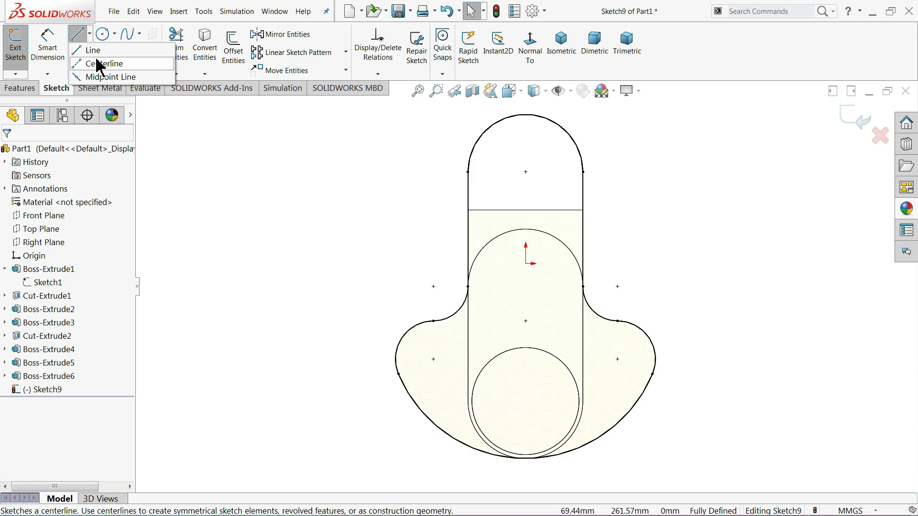
click(98, 62)
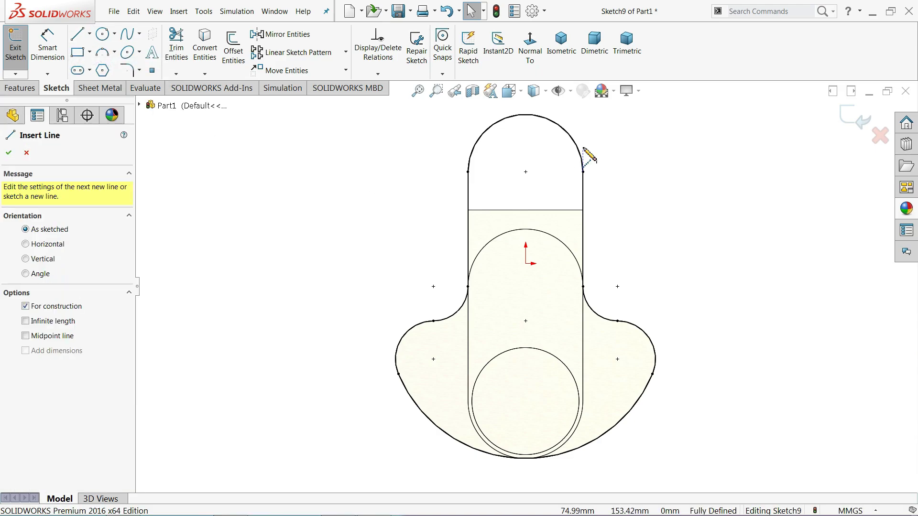
click(526, 114)
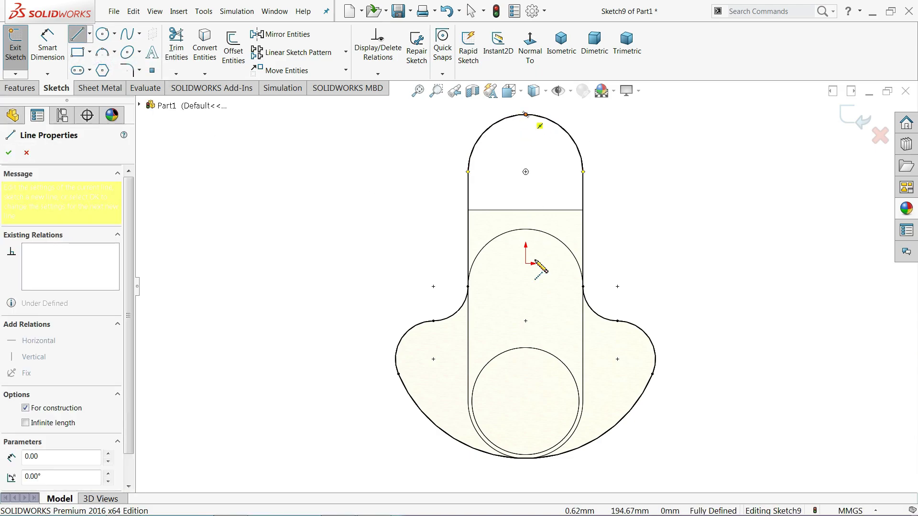
click(526, 458)
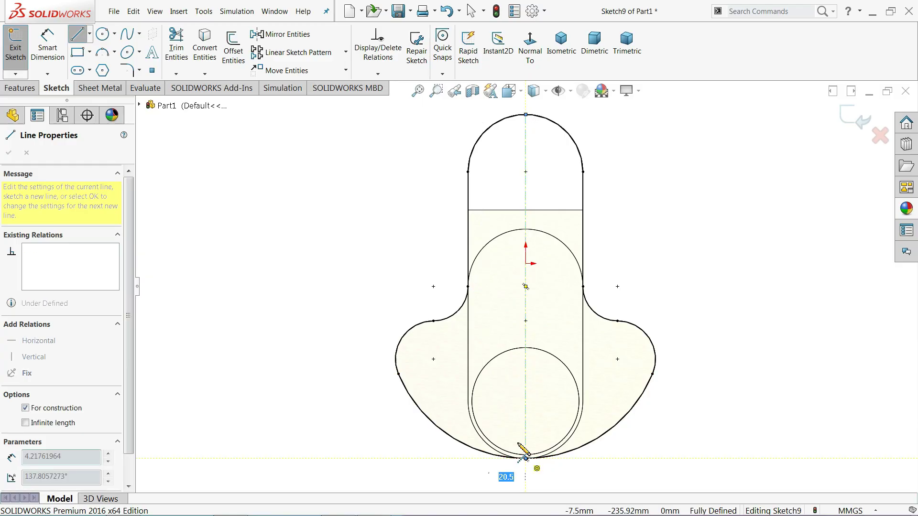
key(Escape)
- Draw a vertical centerline from the right concave fillet arc's center down to the center of the right lobe arc
click(91, 34)
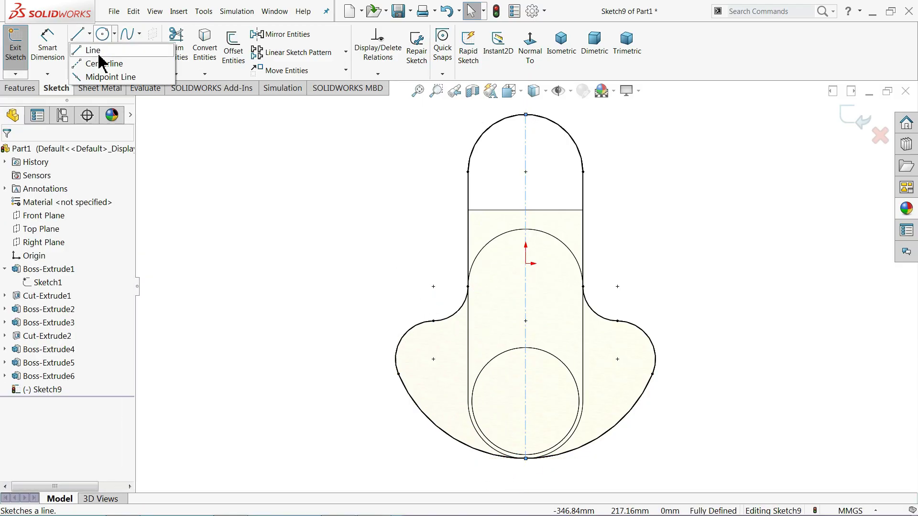
click(101, 62)
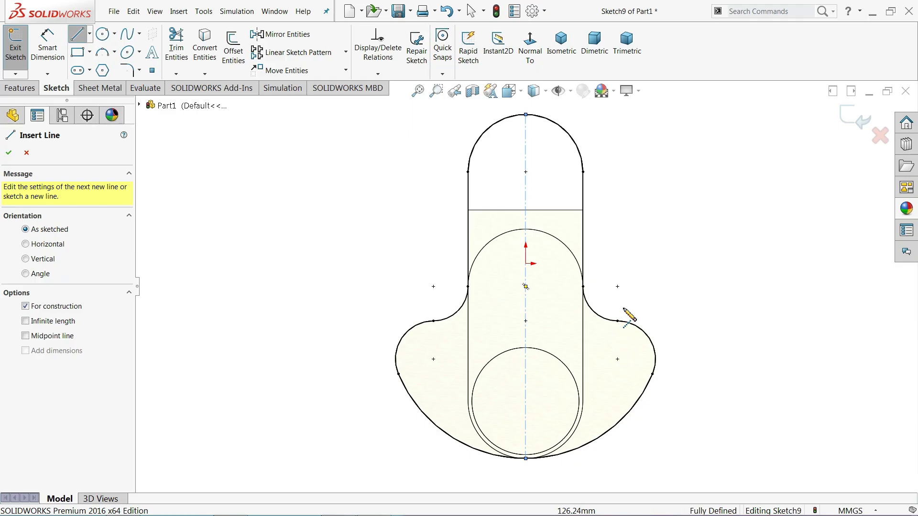
click(617, 287)
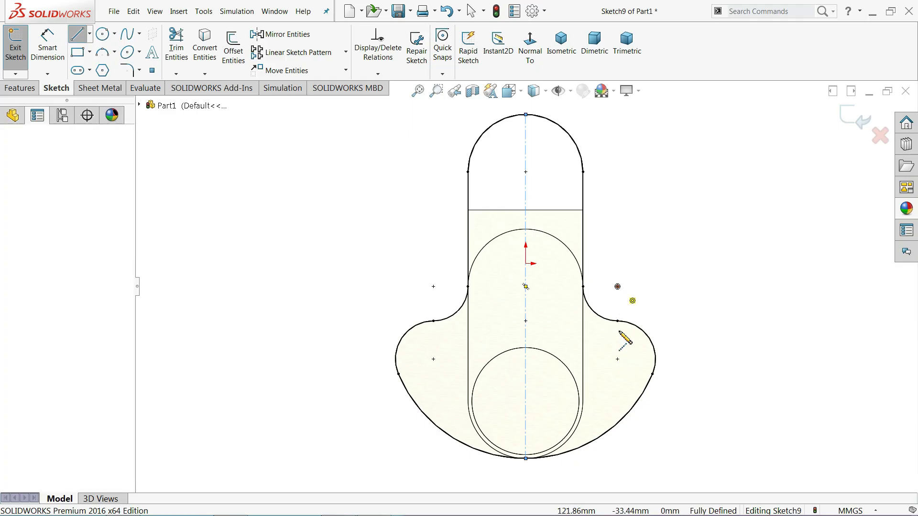
click(617, 359)
key(Escape)
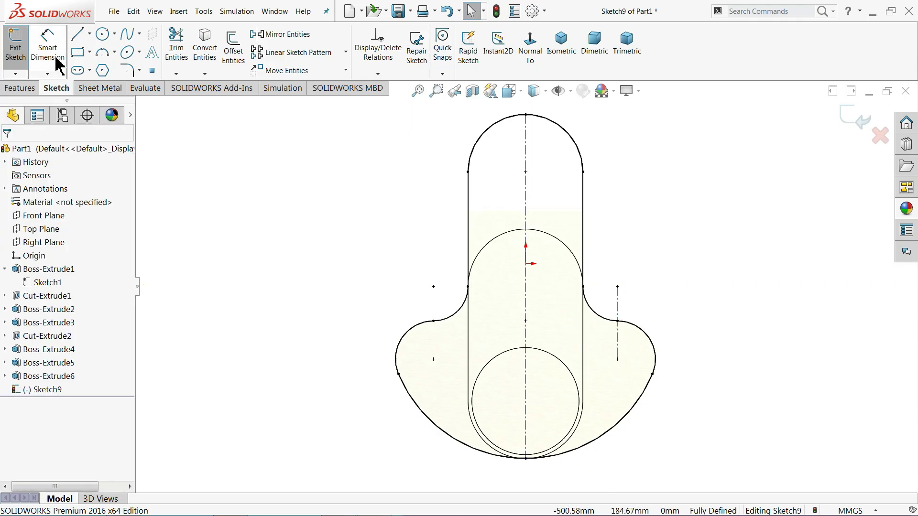
- Draw a horizontal centerline between the centers of the two concave fillet arcs and place a sketch point at its midpoint
click(90, 33)
click(100, 62)
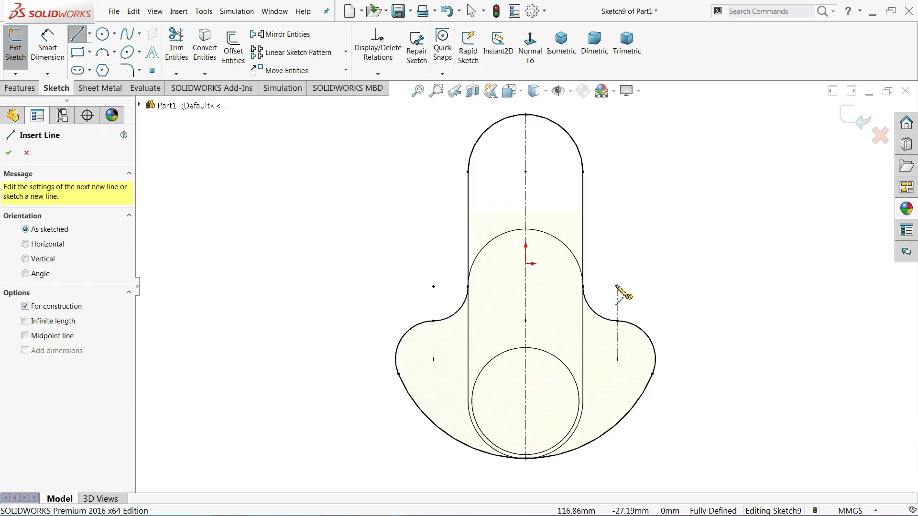
click(617, 286)
click(433, 287)
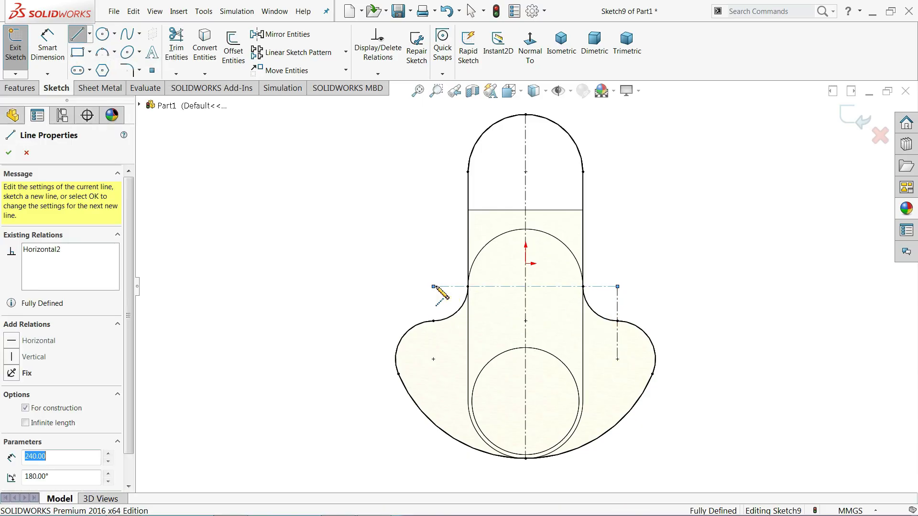
key(Escape)
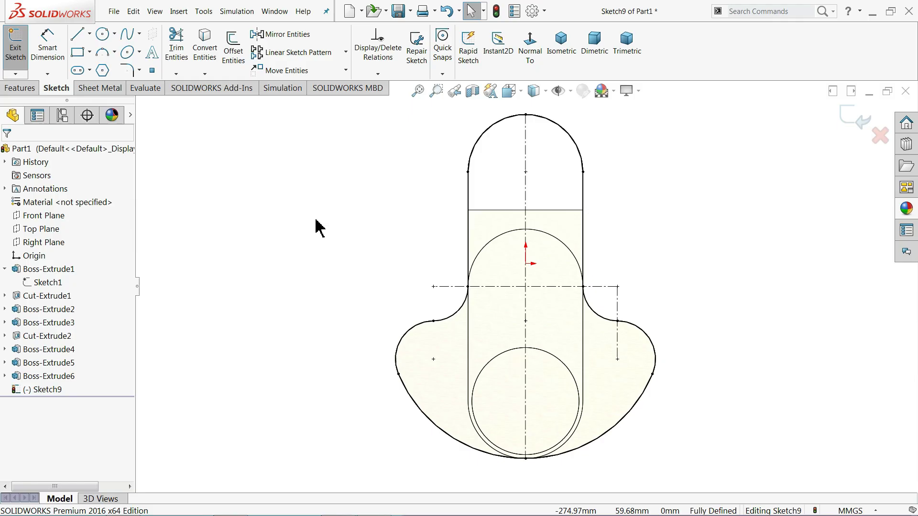
click(152, 71)
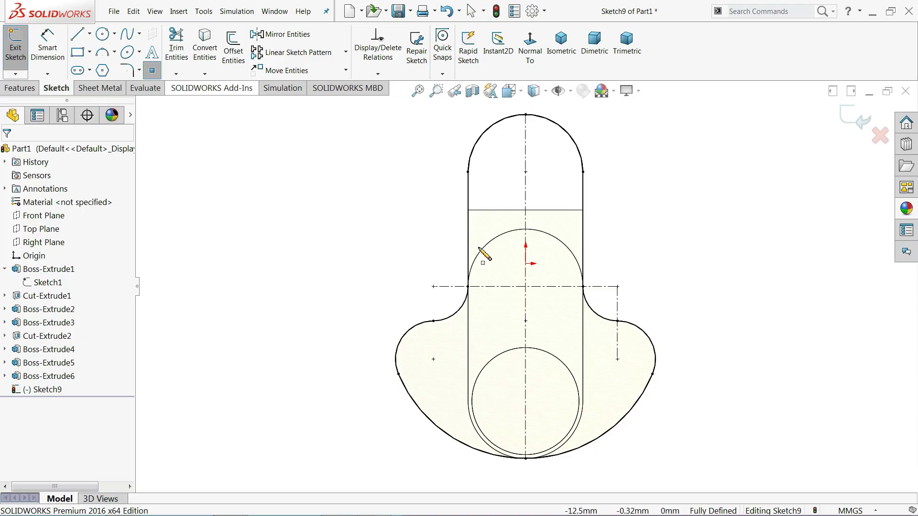
click(525, 286)
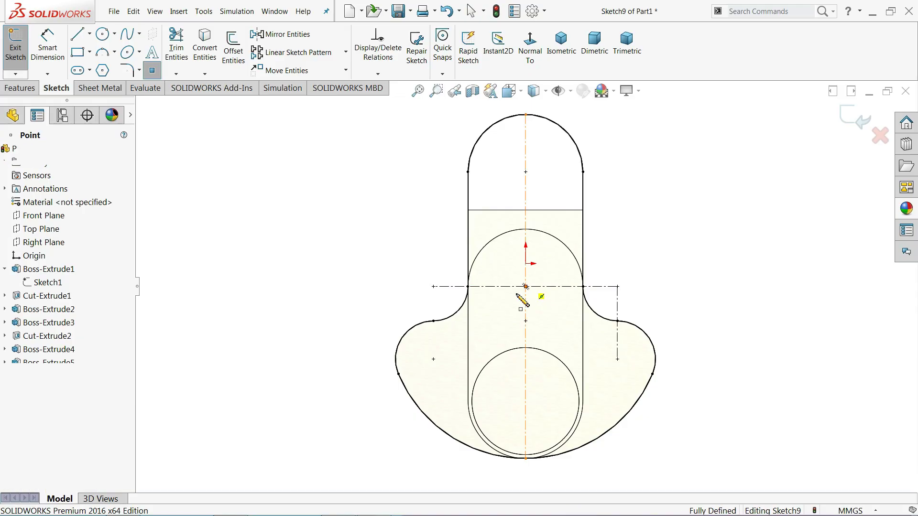
- Add a driven vertical dimension between the centerline's midpoint and the bottom arc of the counterweight profile
click(50, 61)
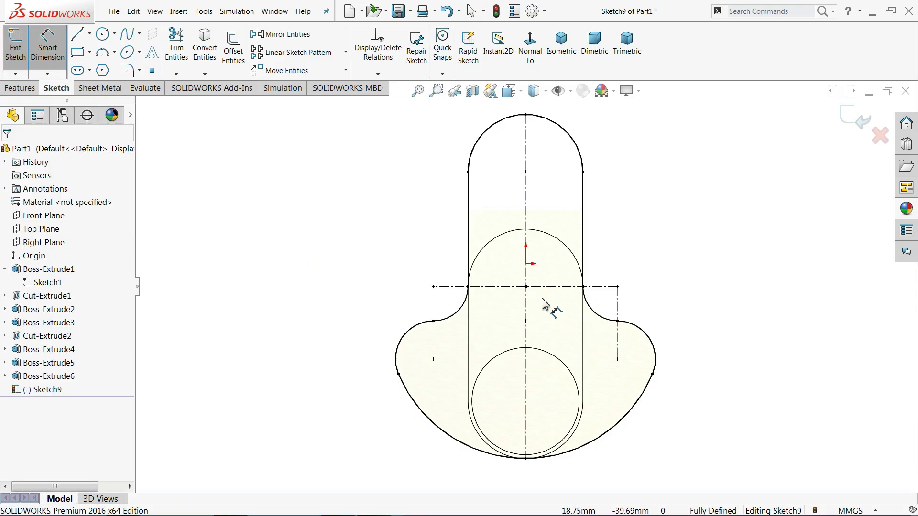
click(525, 287)
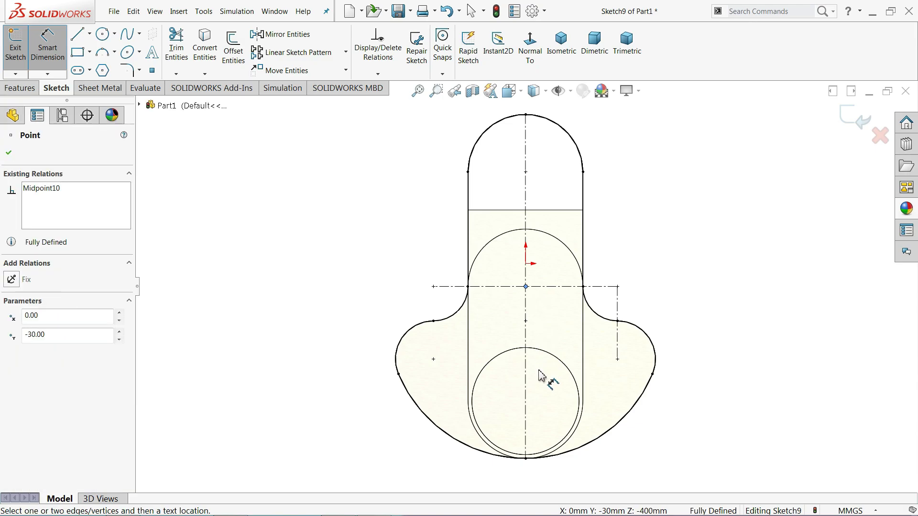
click(563, 439)
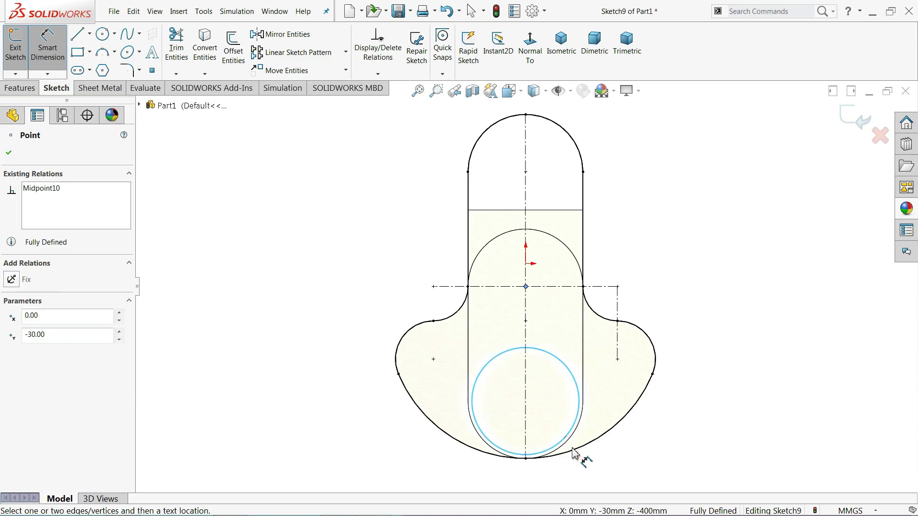
click(574, 454)
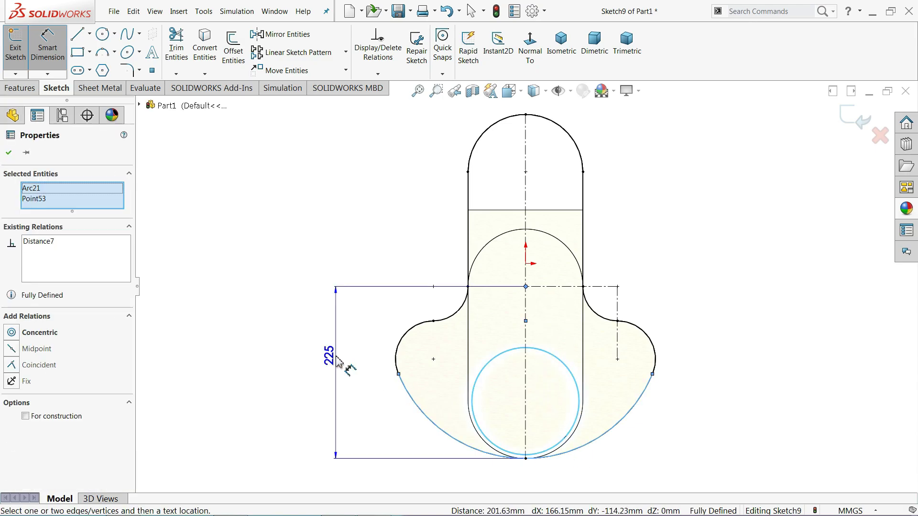
click(336, 362)
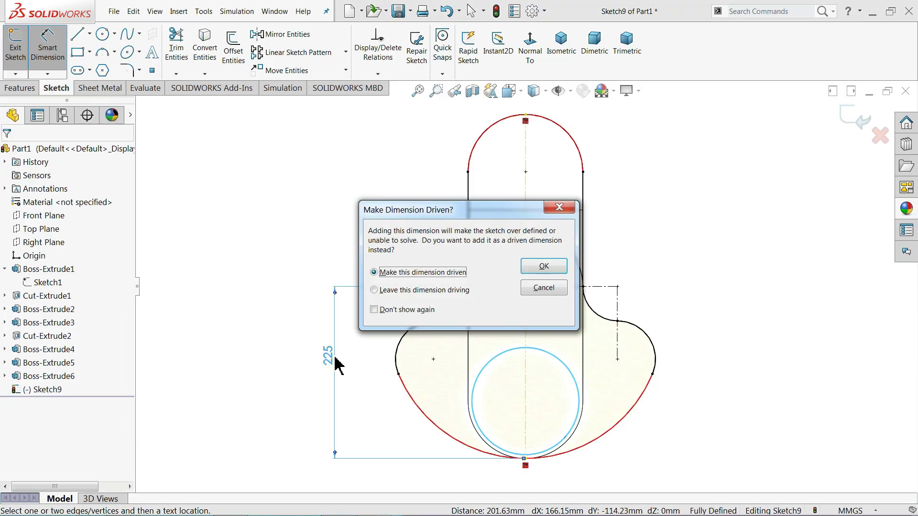
click(543, 266)
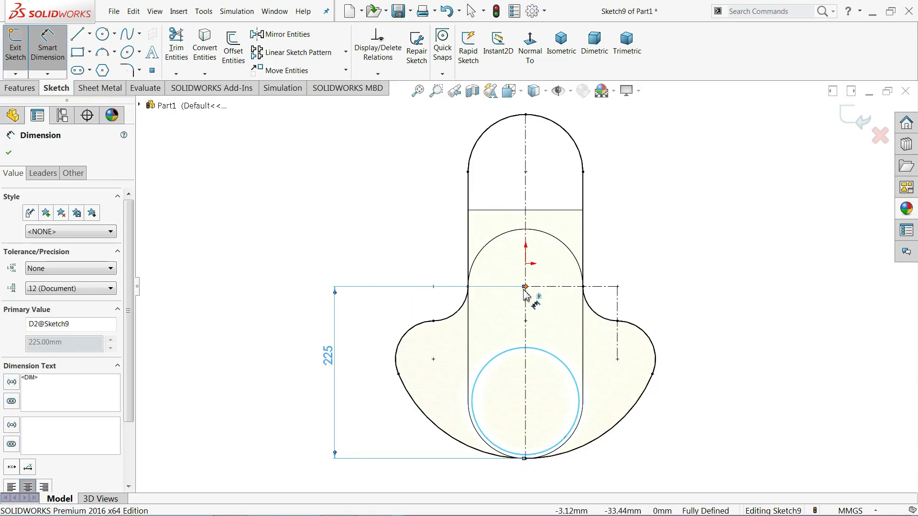
key(Escape)
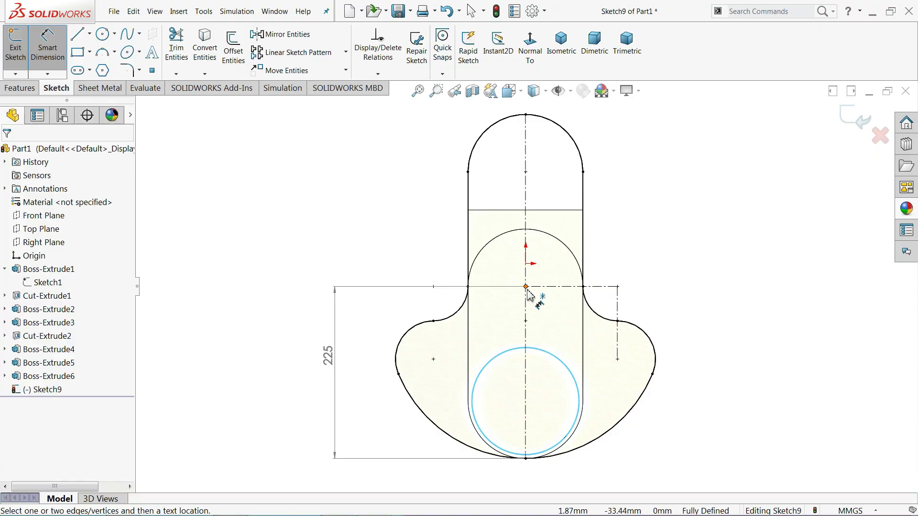
click(46, 39)
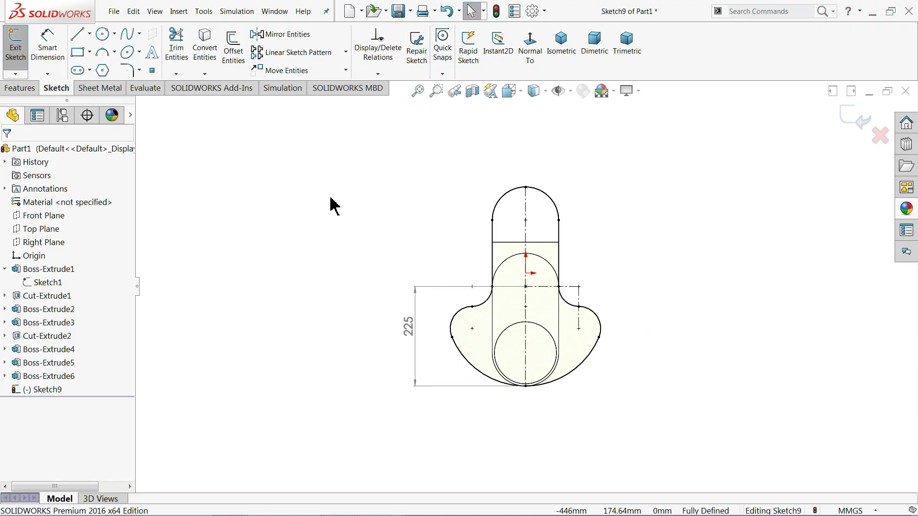
- Rotate the whole counterweight profile with its centerlines and point by 180° about the horizontal centerline's midpoint, without keeping relations
middle_drag(330, 203, 370, 253)
scroll(611, 410, down, 3)
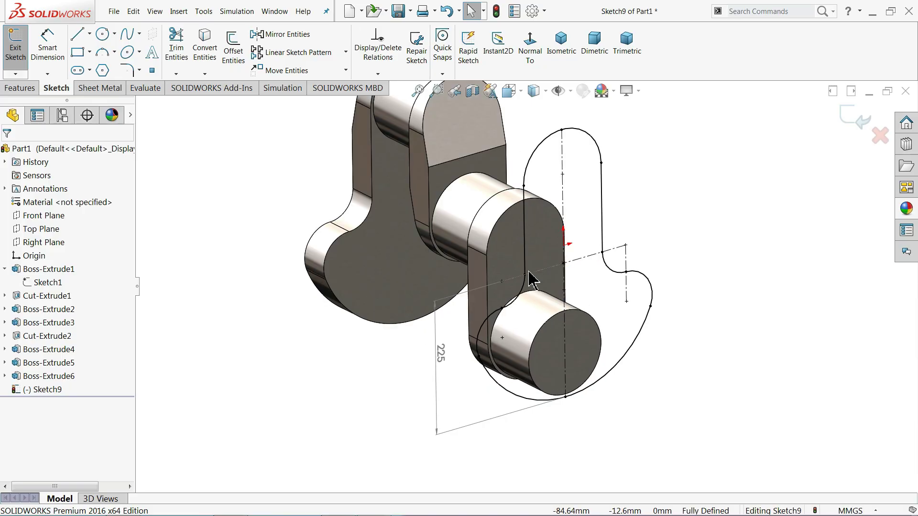
click(346, 67)
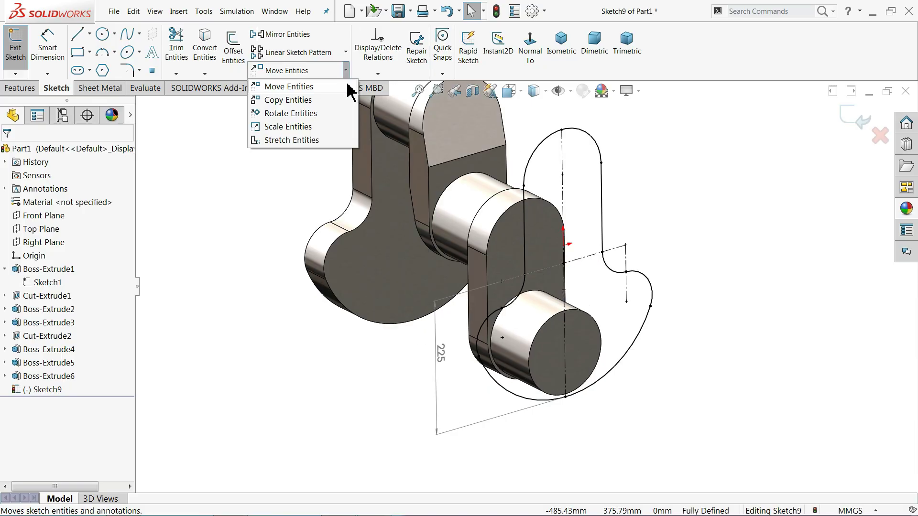
click(282, 115)
scroll(425, 234, up, 2)
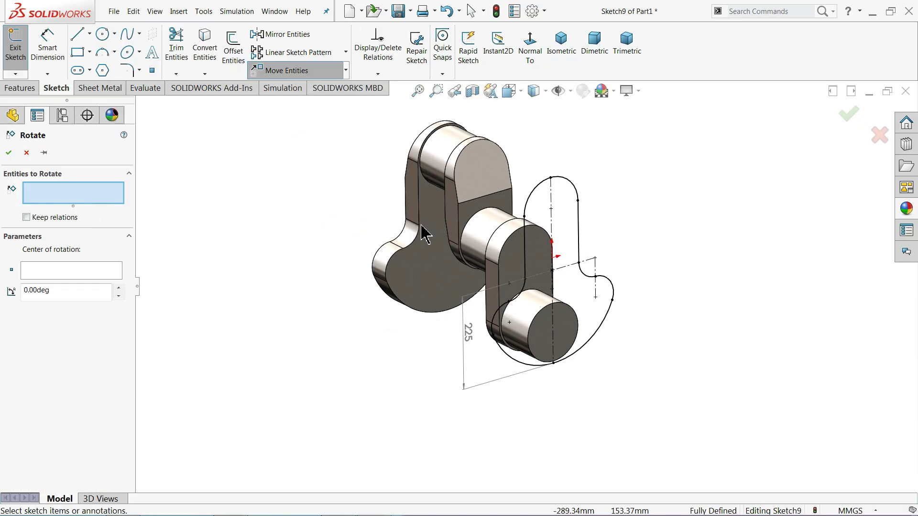
mouse_move(621, 137)
mouse_down()
mouse_move(466, 424)
mouse_move(403, 424)
mouse_up()
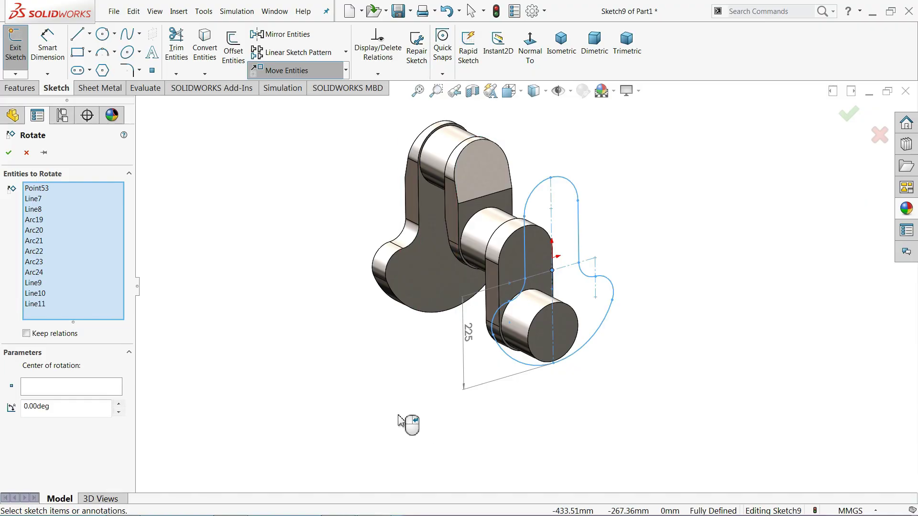
click(63, 380)
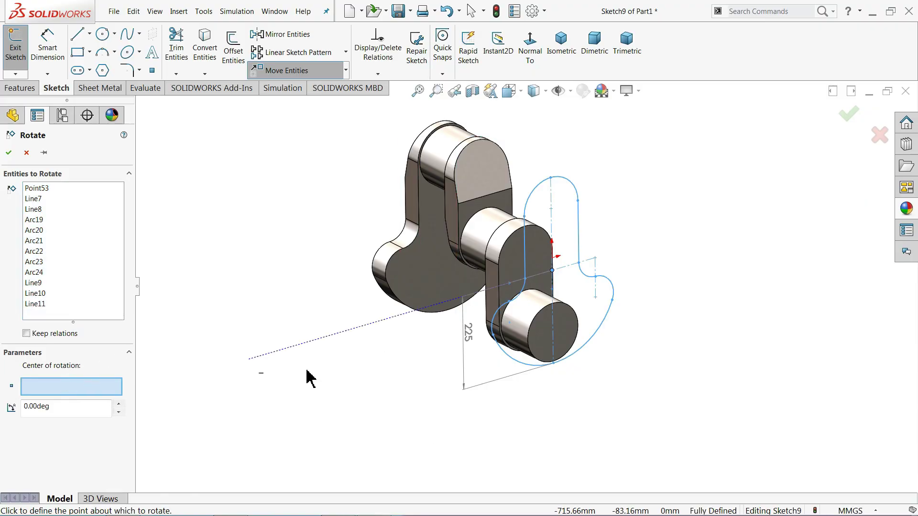
scroll(553, 338, down, 4)
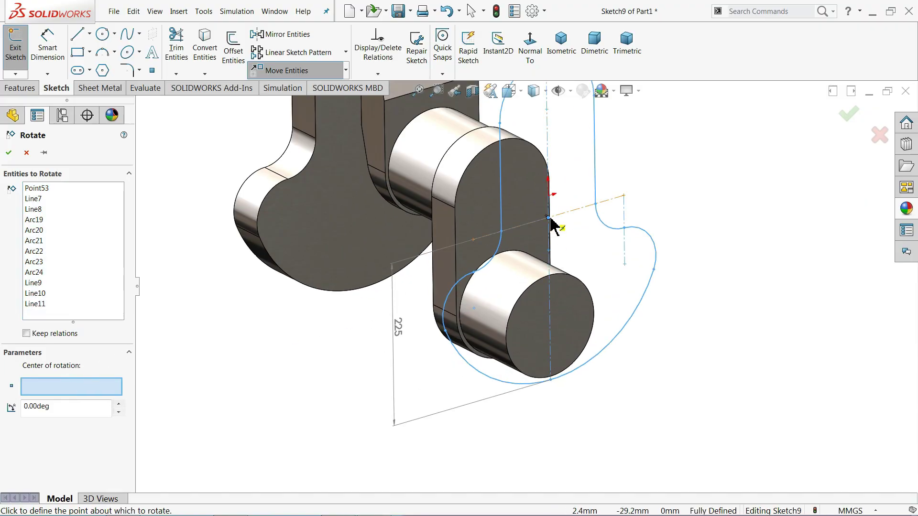
click(548, 218)
scroll(559, 222, down, 2)
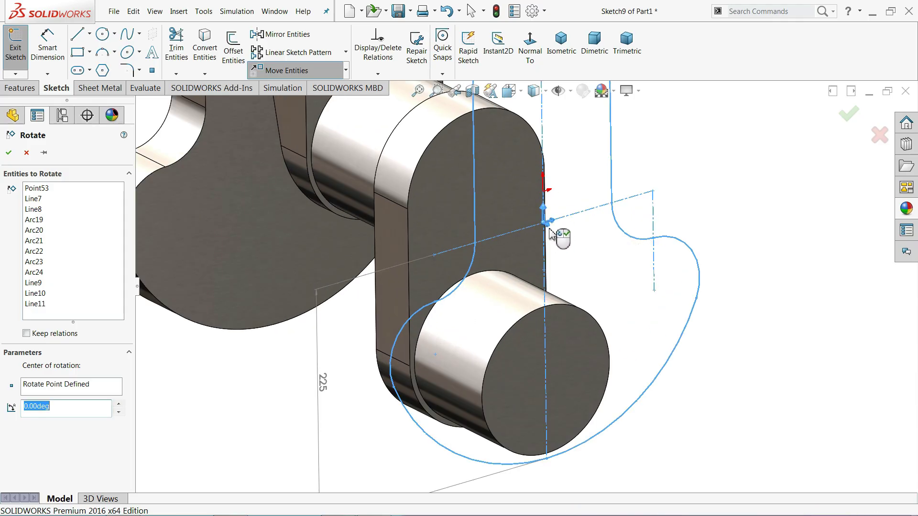
scroll(528, 288, up, 2)
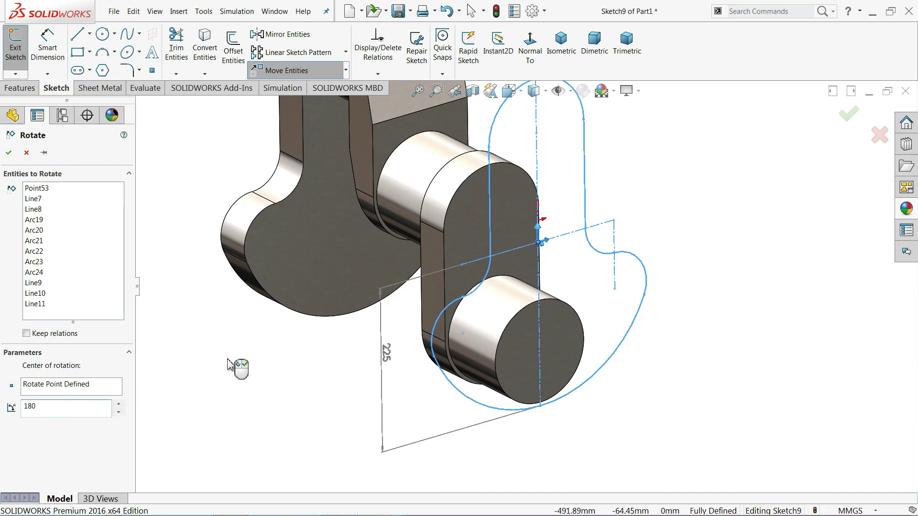
text(180)
key(Return)
scroll(242, 365, up, 2)
scroll(473, 245, down, 3)
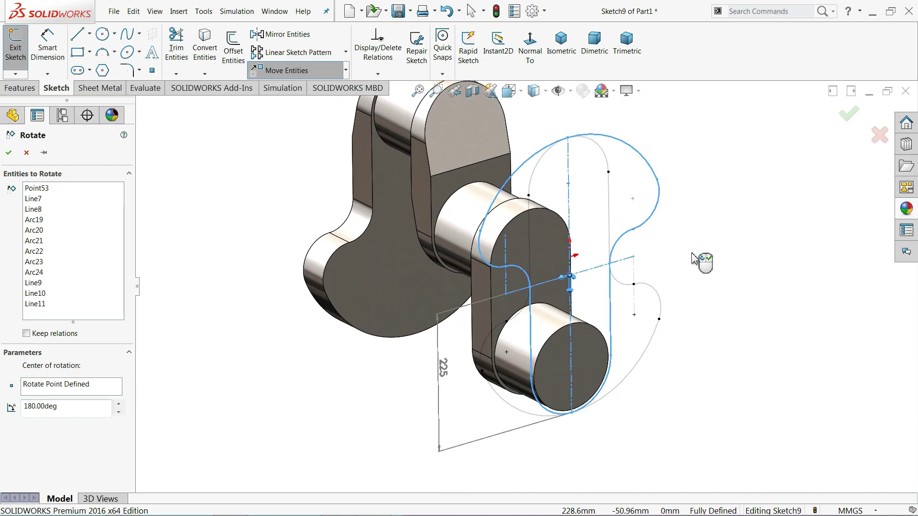
mouse_move(691, 257)
middle_down()
mouse_move(741, 203)
mouse_move(758, 203)
mouse_move(715, 242)
middle_up()
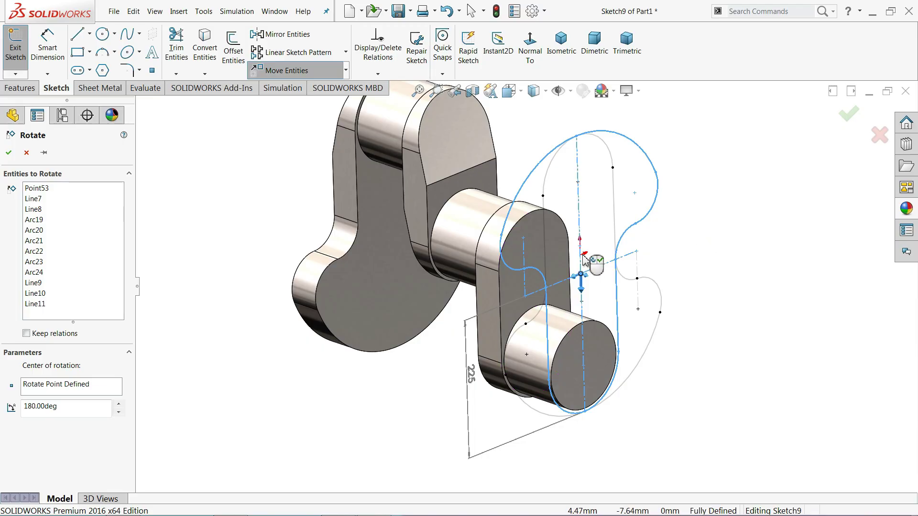
click(8, 153)
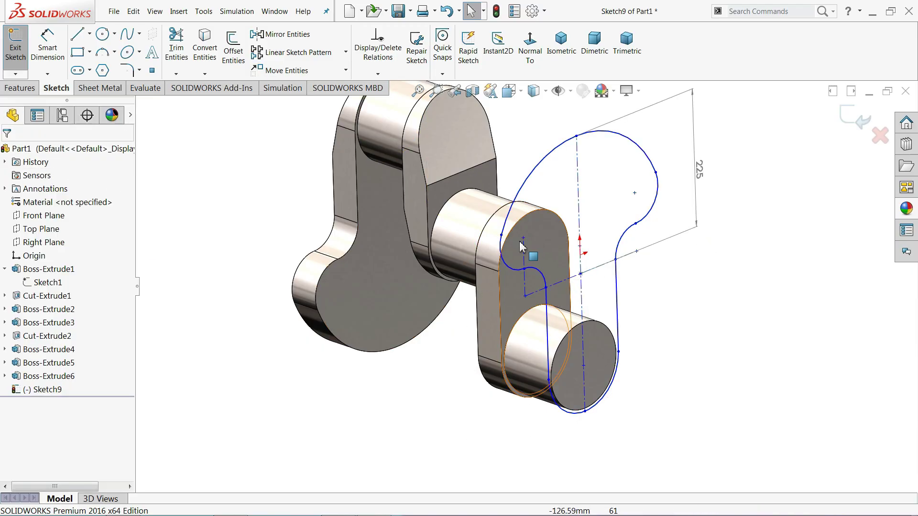
- Fully define the counterweight sketch by automatically adding relations and dimensions to all its entities
click(530, 47)
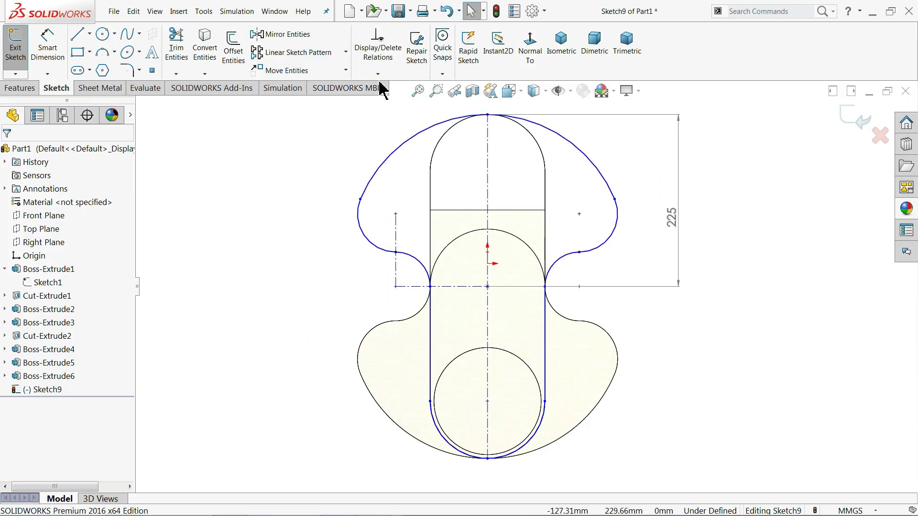
click(378, 75)
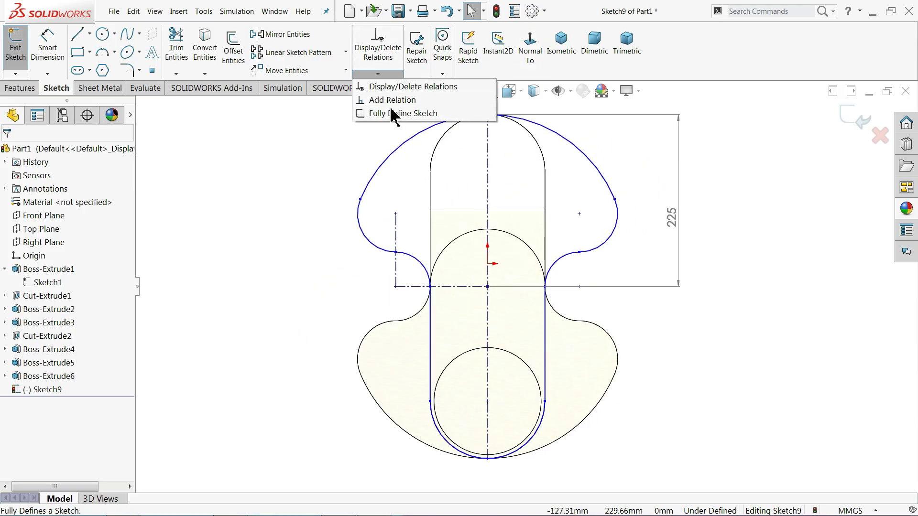
click(395, 113)
click(67, 221)
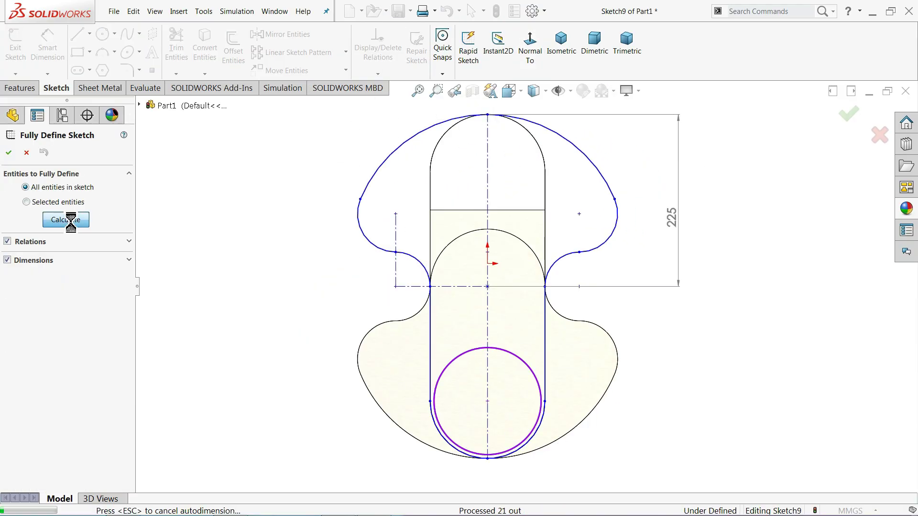
click(9, 153)
- Move the R45, R50 and R180 dimension texts clear of the counterweight profile
drag(551, 248, 640, 315)
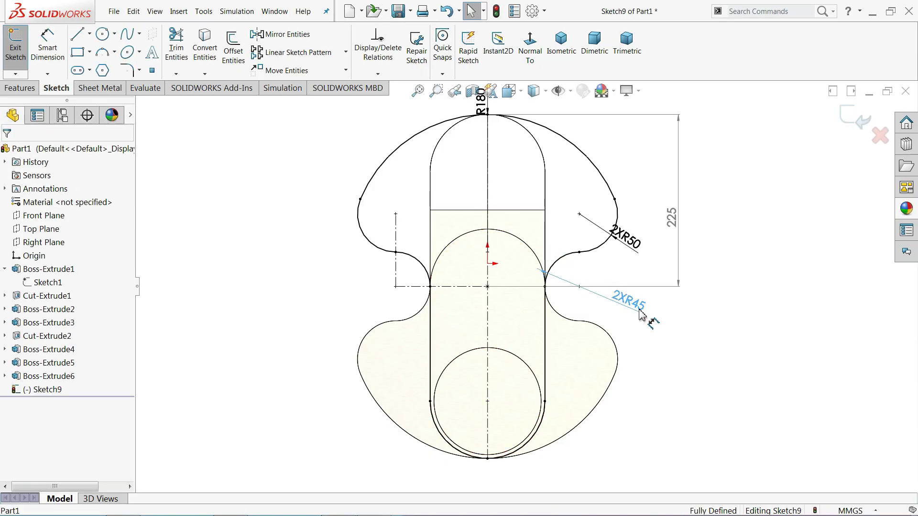
drag(640, 231, 664, 270)
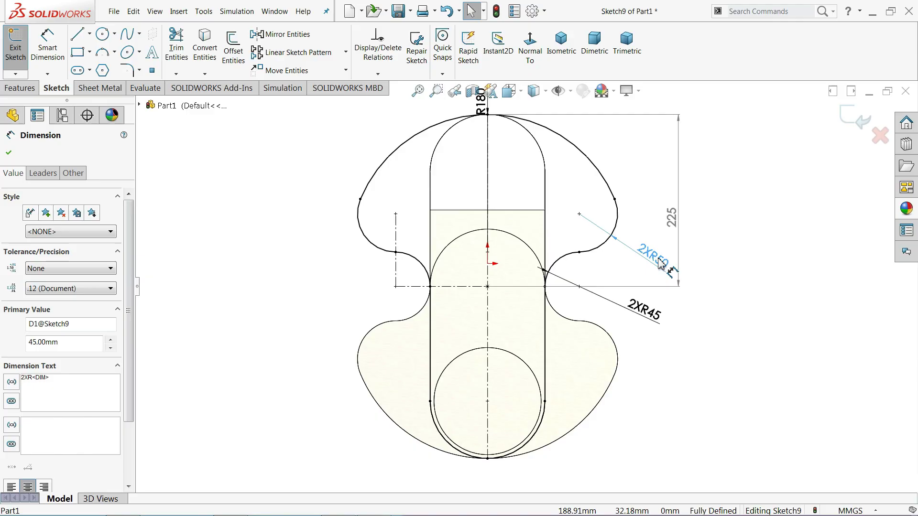
scroll(475, 119, up, 3)
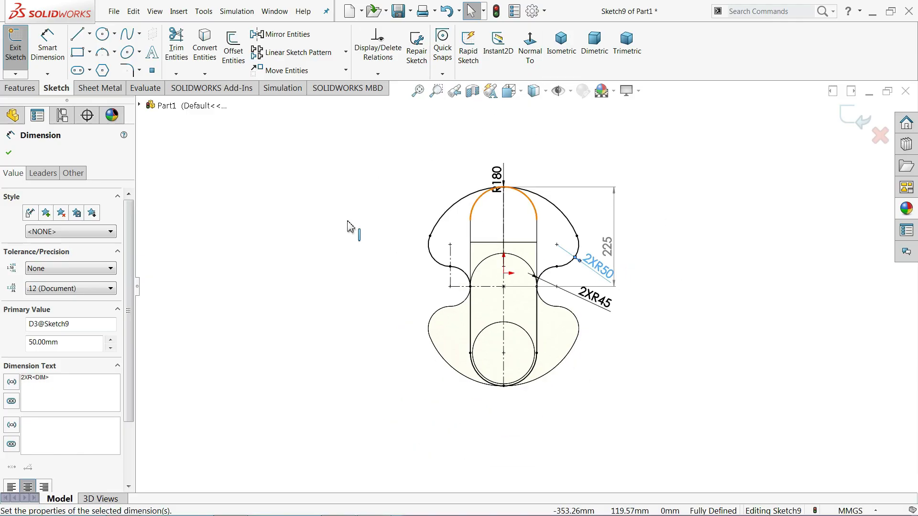
middle_drag(353, 229, 396, 281)
drag(570, 229, 596, 178)
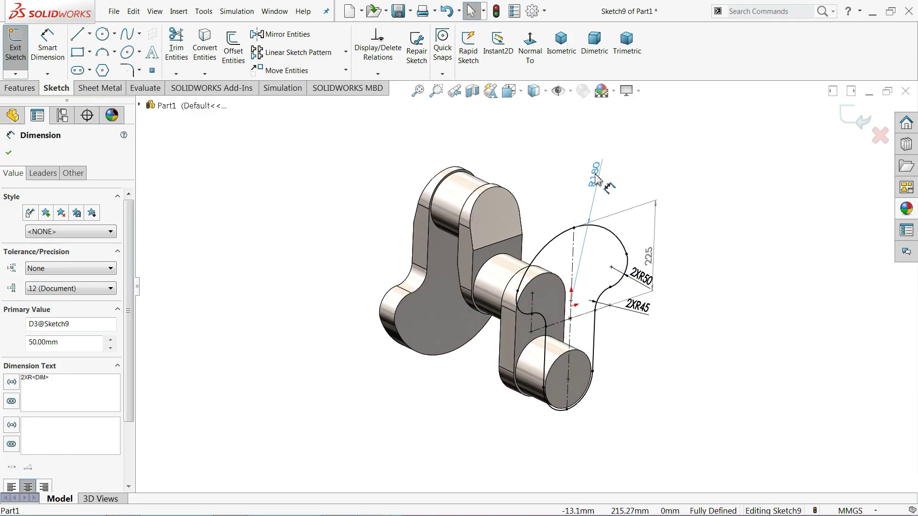
- Extrude the rotated counterweight profile 50 mm outward from the last pin's end, merging it with the body
click(22, 88)
click(21, 53)
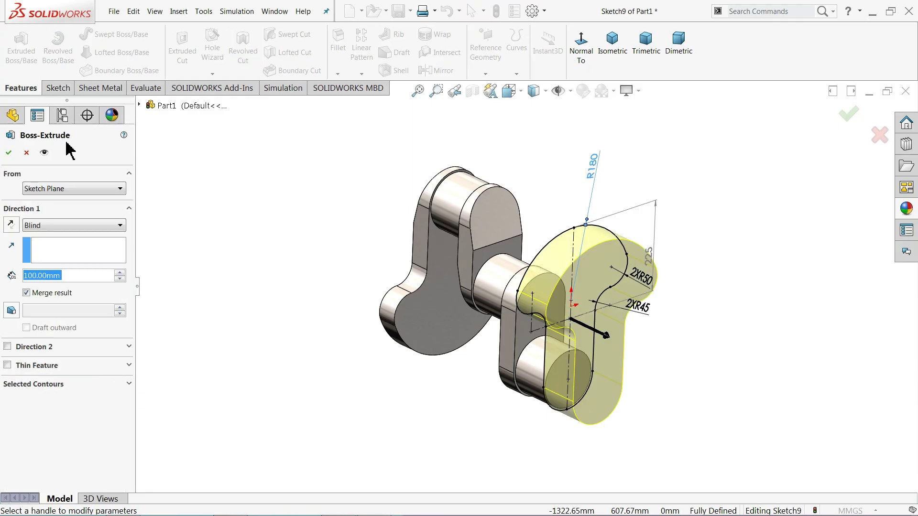
text(50)
key(Return)
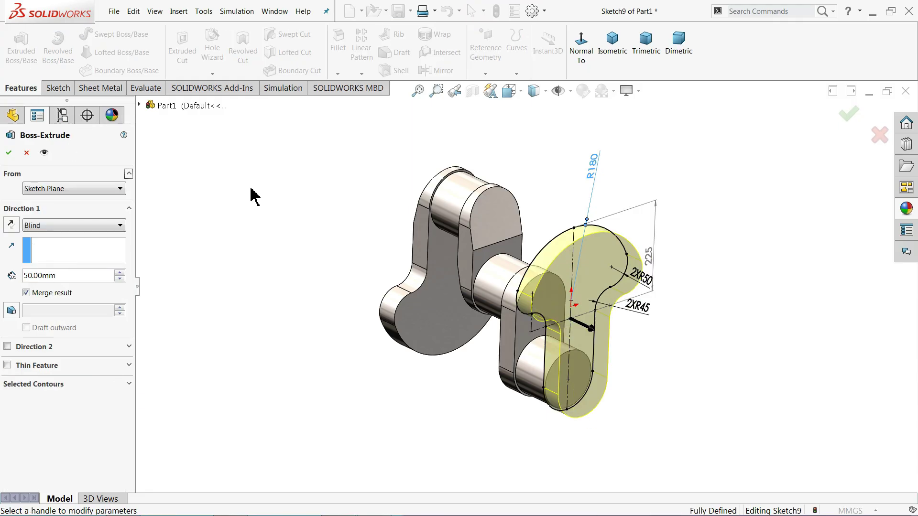
scroll(592, 354, down, 2)
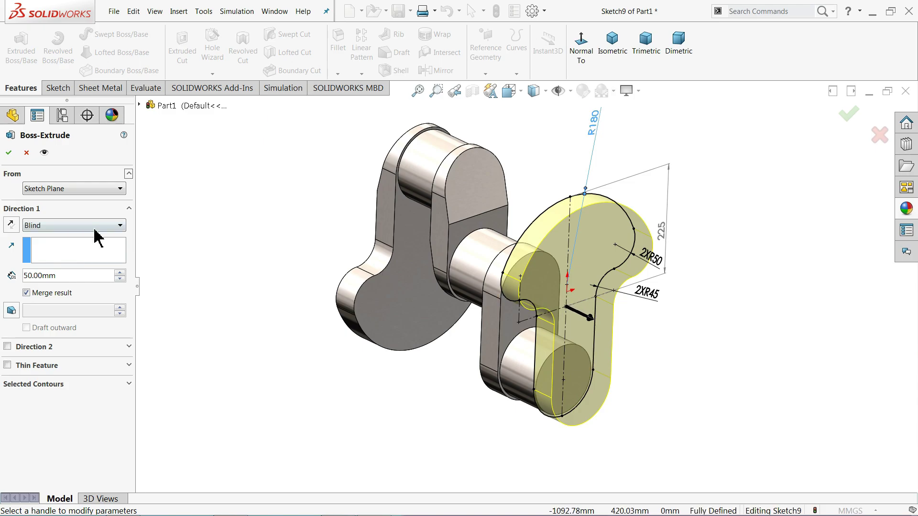
click(8, 152)
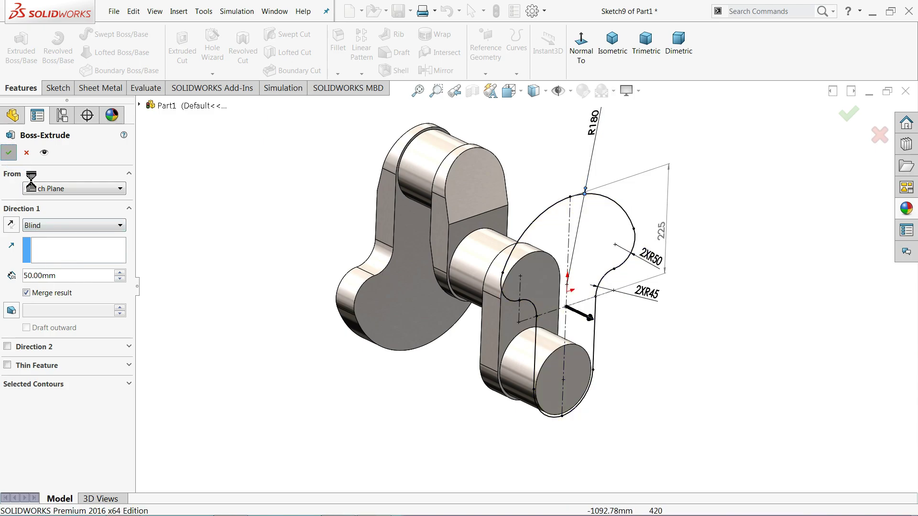
- Start a sketch on the flat side face of the web between the last two pins, viewed normal to it
middle_drag(296, 225, 365, 242)
scroll(532, 340, down, 3)
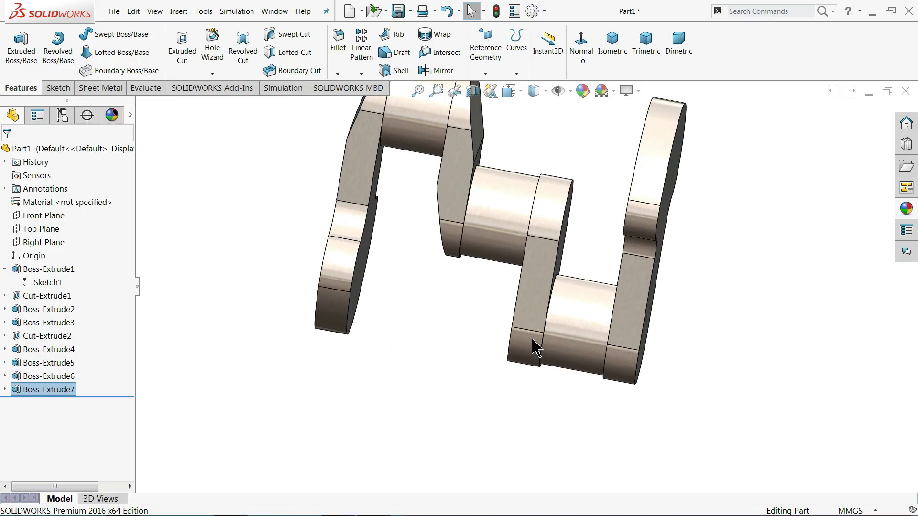
click(545, 296)
click(581, 258)
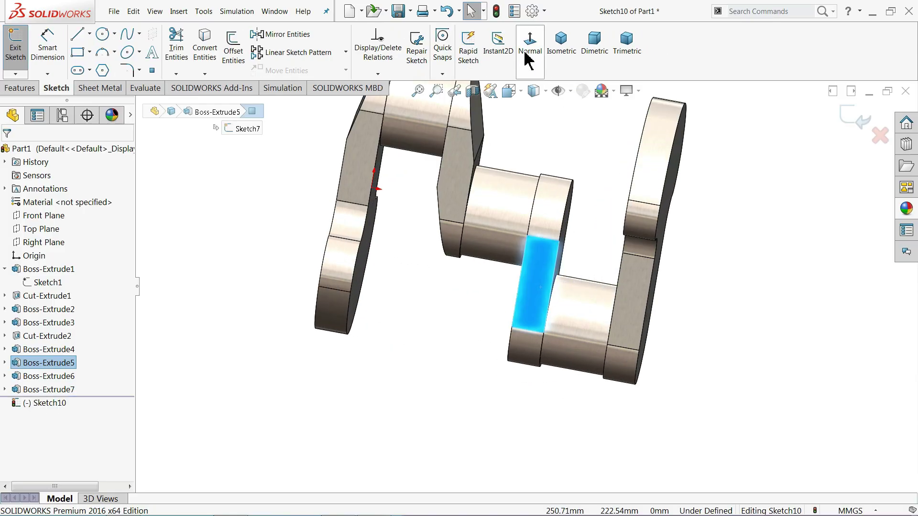
click(529, 53)
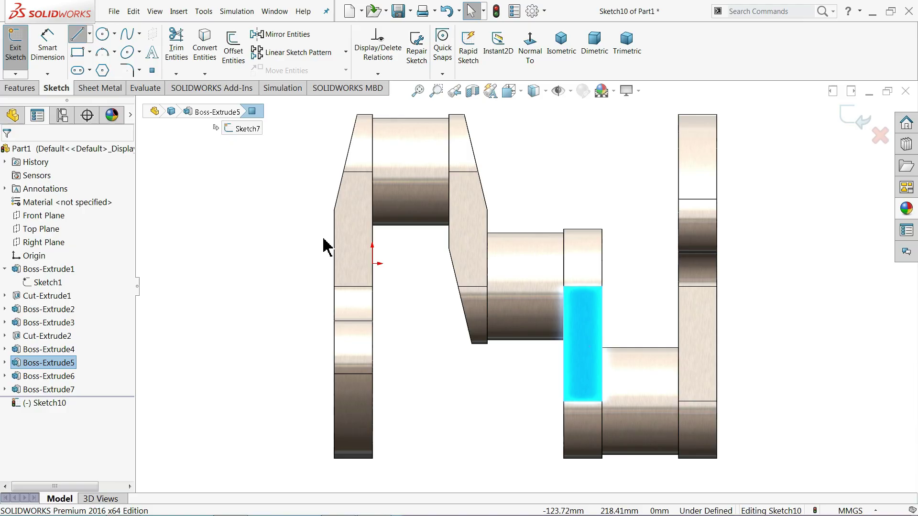
- Draw a closed triangle about 33 mm wide over the web's upper corner on the last pin's side
scroll(601, 277, down, 5)
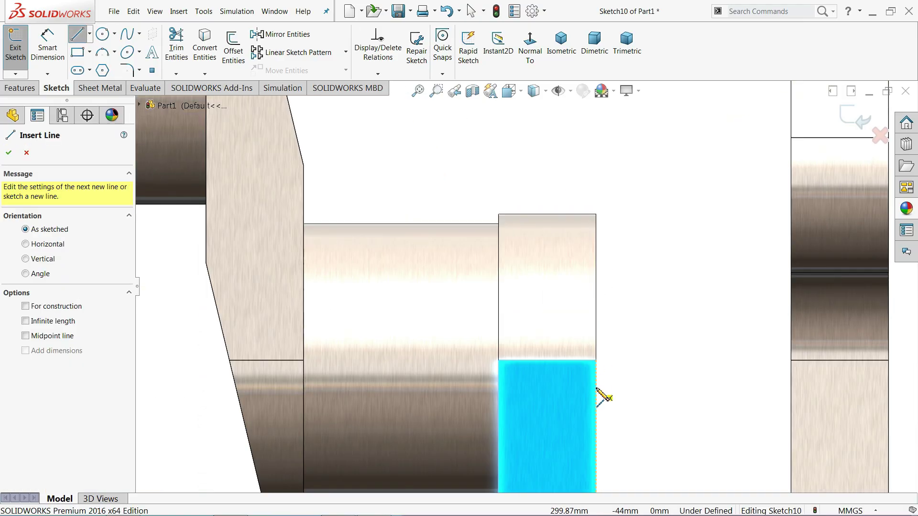
click(595, 389)
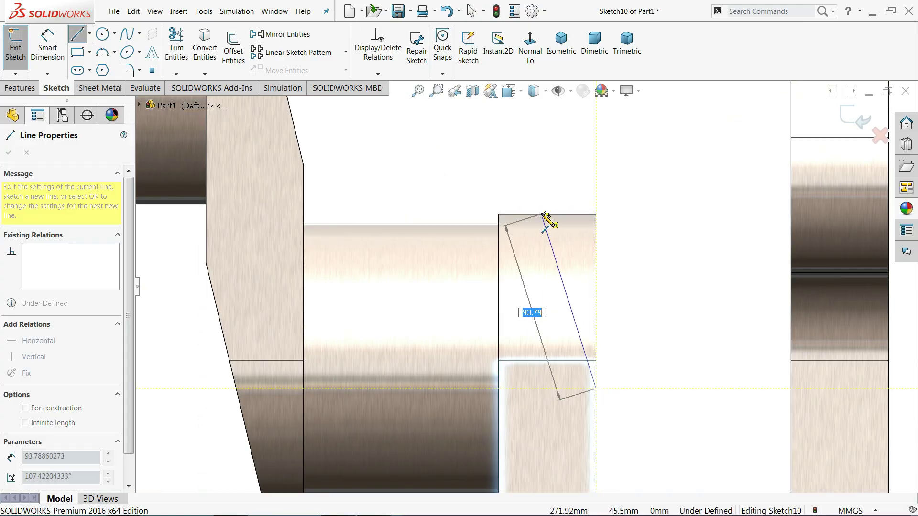
click(595, 215)
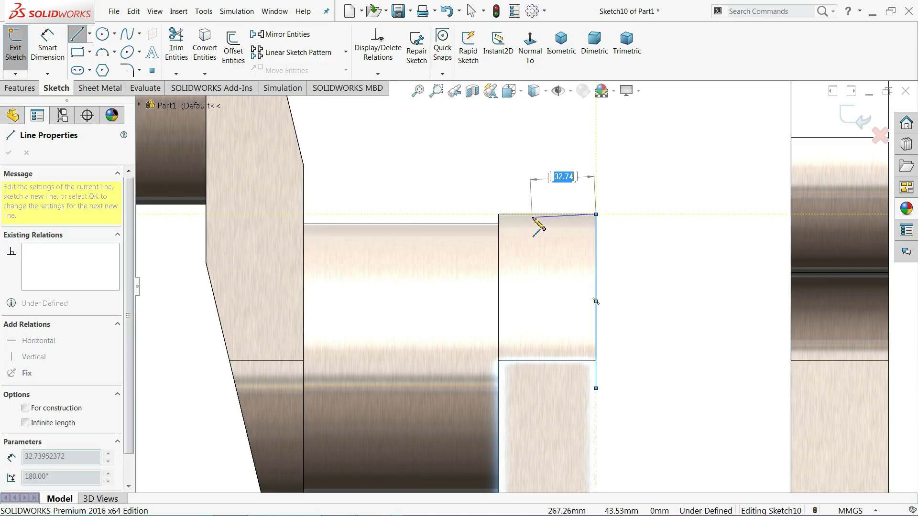
click(532, 215)
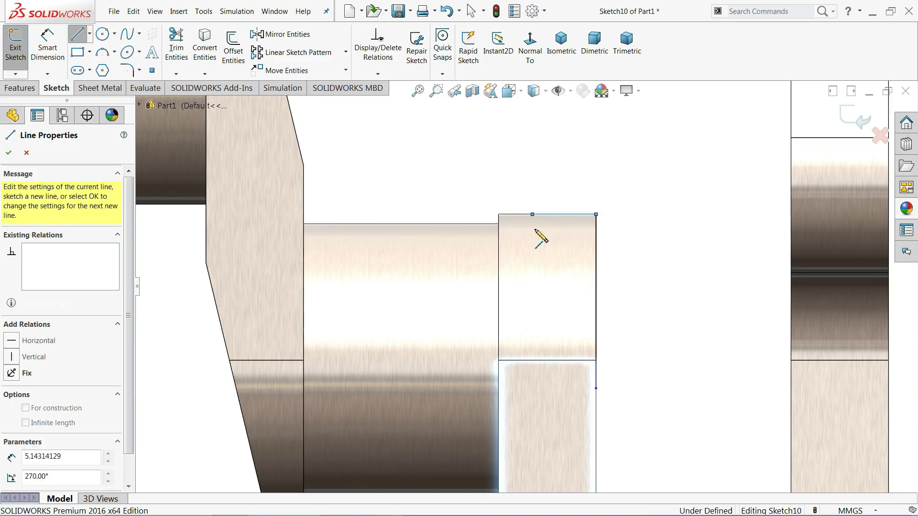
click(596, 389)
- Draw a closed triangle about 38 mm wide and 114 mm tall over the same web's lower corner facing away from the last pin
scroll(595, 390, down, 5)
scroll(546, 376, up, 5)
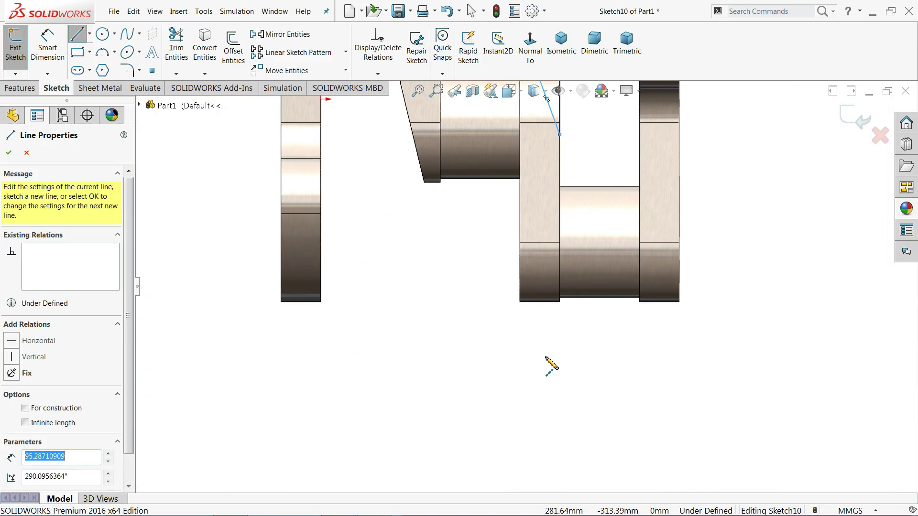
scroll(549, 307, up, 3)
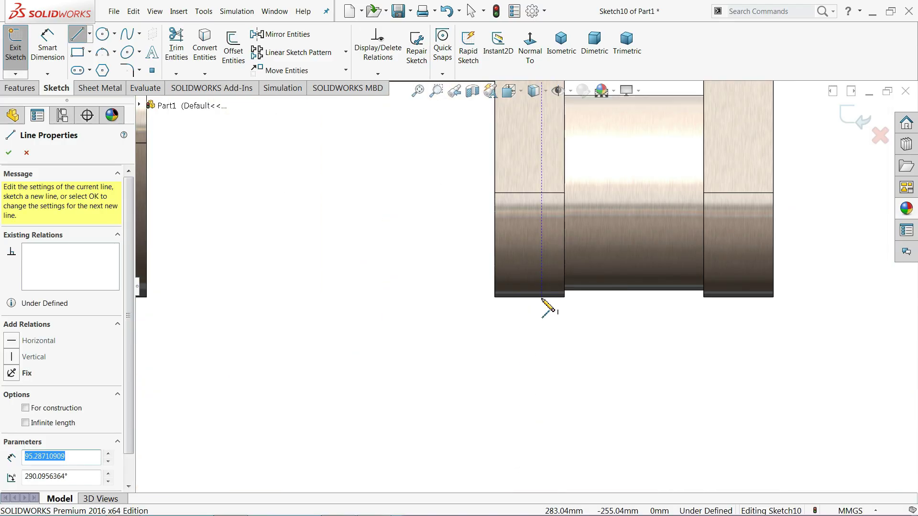
click(495, 138)
click(495, 297)
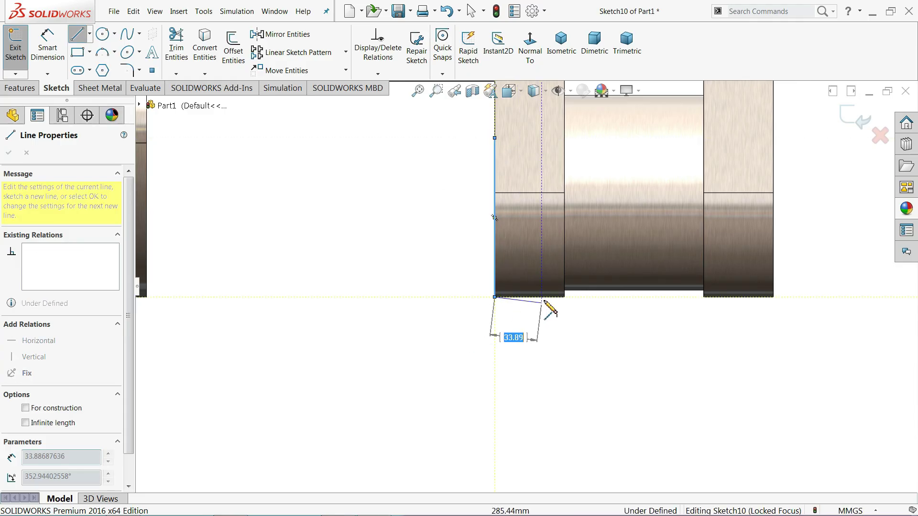
click(547, 296)
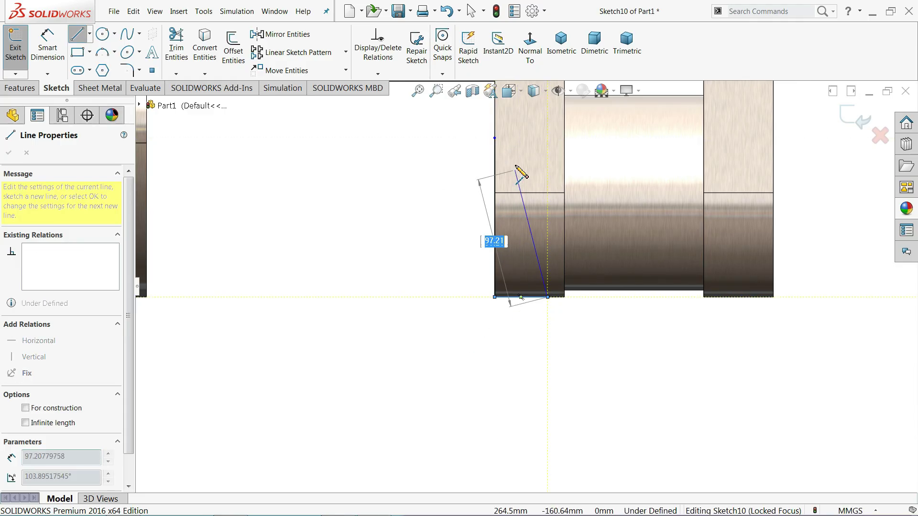
click(494, 138)
- Draw a closed triangle about 35 mm wide and 132 mm tall over the end counterweight web's lower outer corner
key(z)
key(z)
scroll(662, 238, down, 3)
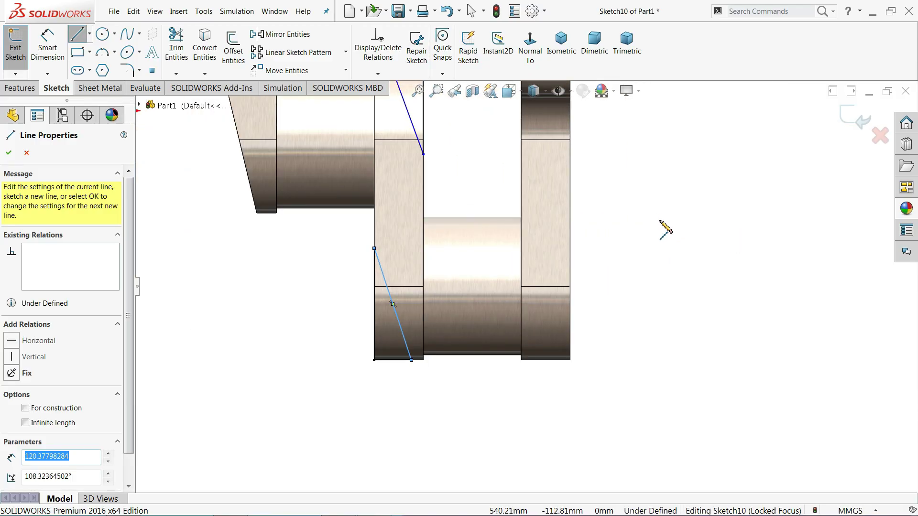
click(570, 232)
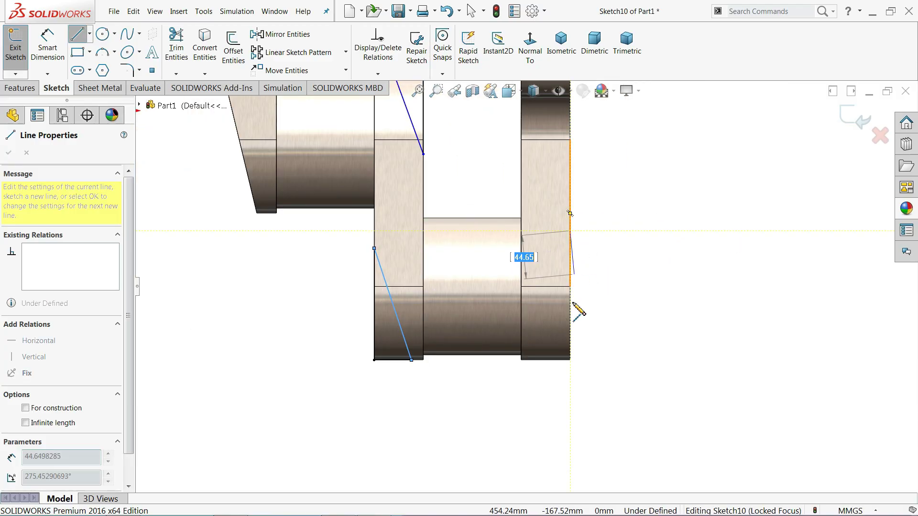
click(570, 360)
click(536, 360)
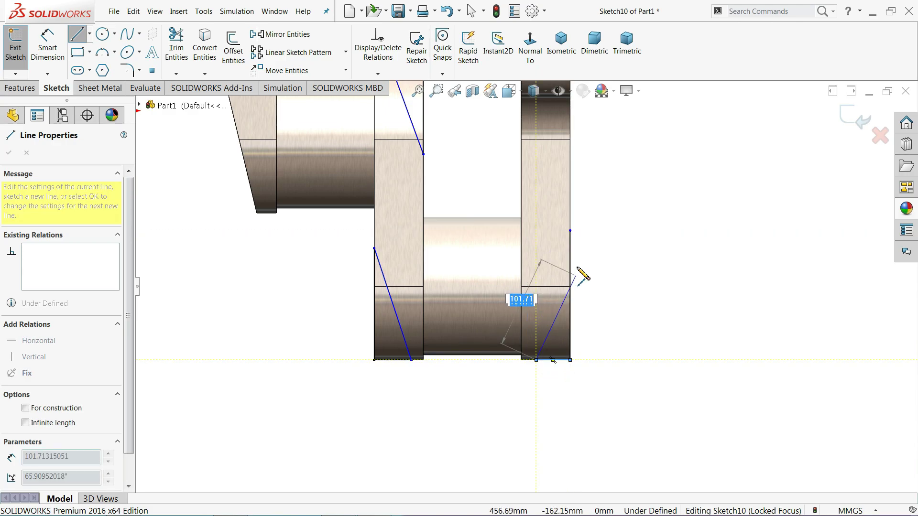
click(569, 232)
- Dimension the end web's triangle with a 125 mm vertical edge and a 30 mm horizontal edge
key(d)
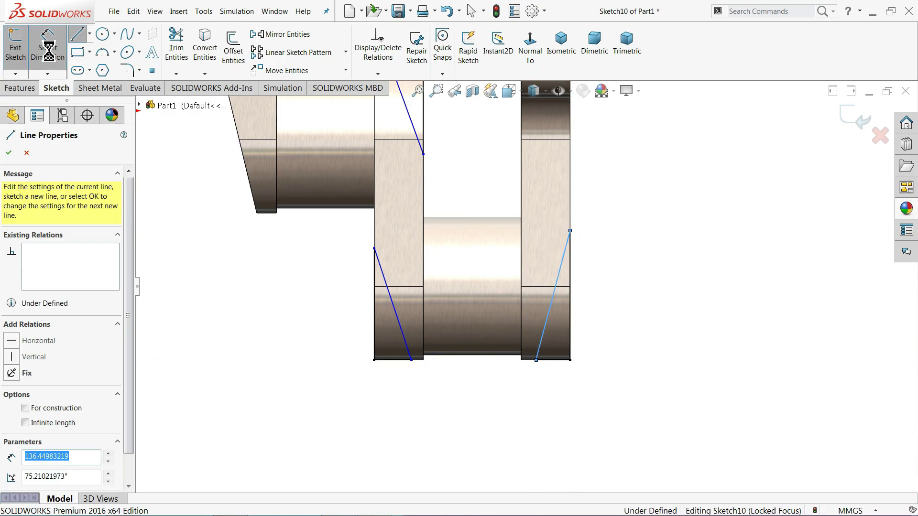
click(576, 316)
click(595, 317)
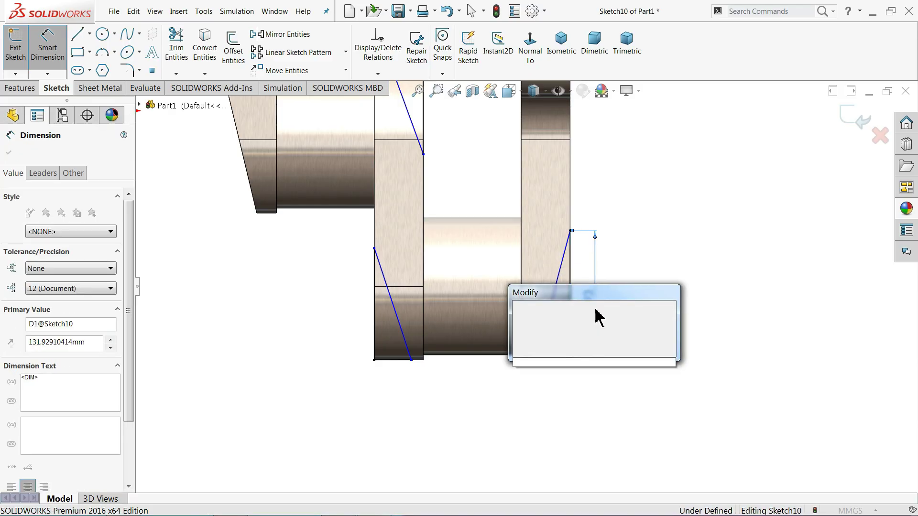
text(125)
click(517, 309)
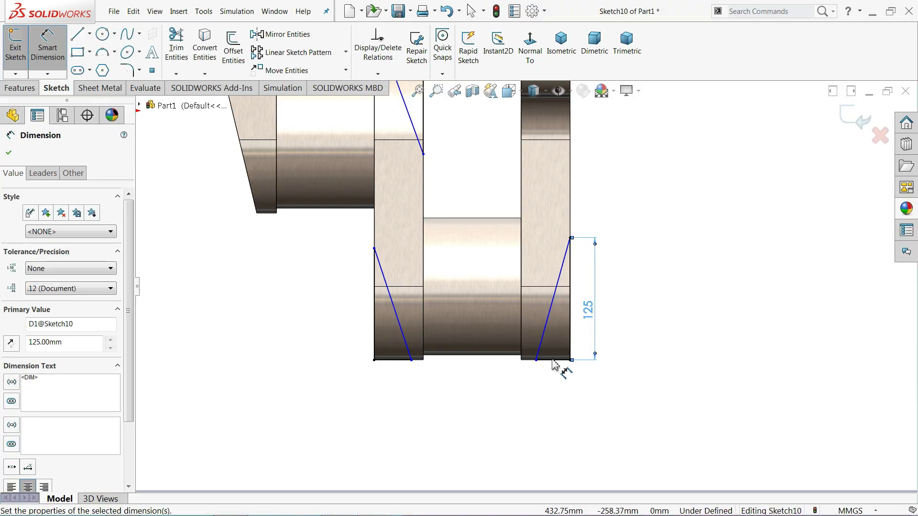
click(553, 360)
click(554, 392)
text(30)
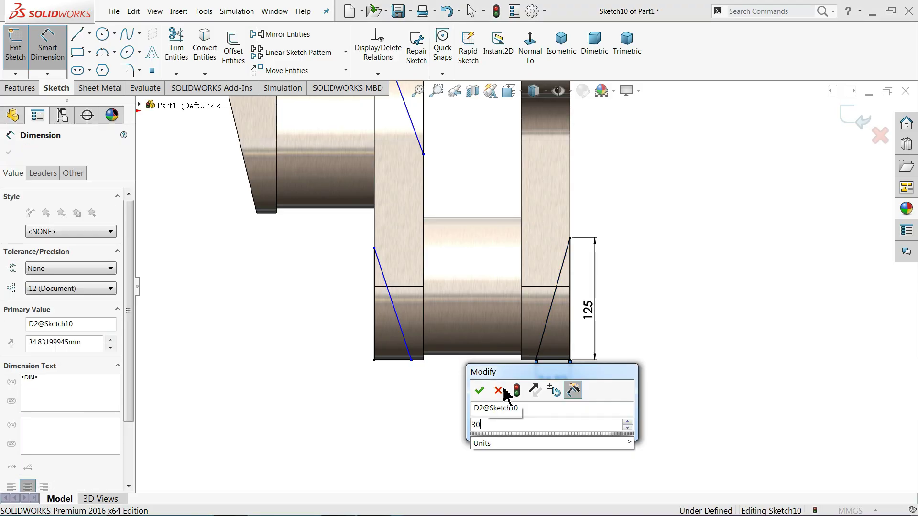
click(480, 389)
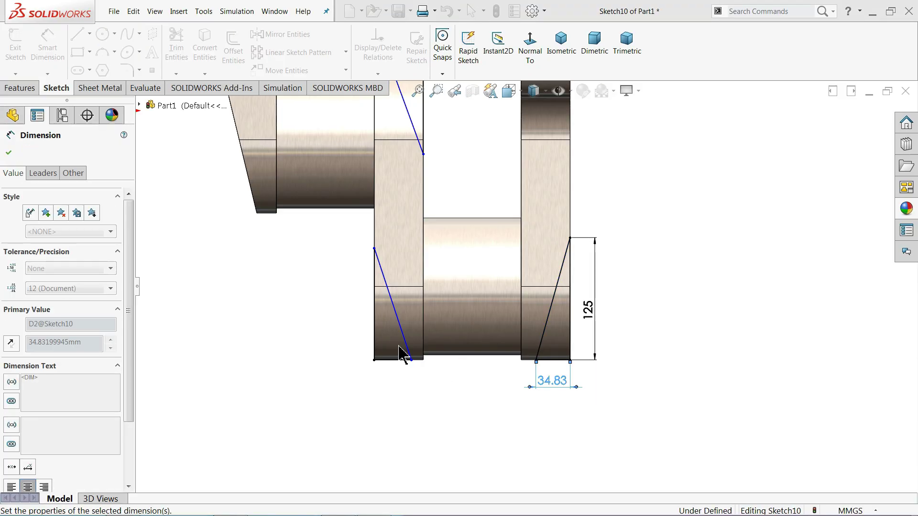
- Dimension the neighbouring web's lower triangle with a 125 mm vertical edge and a 30 mm horizontal edge
click(361, 334)
click(339, 328)
text(12)
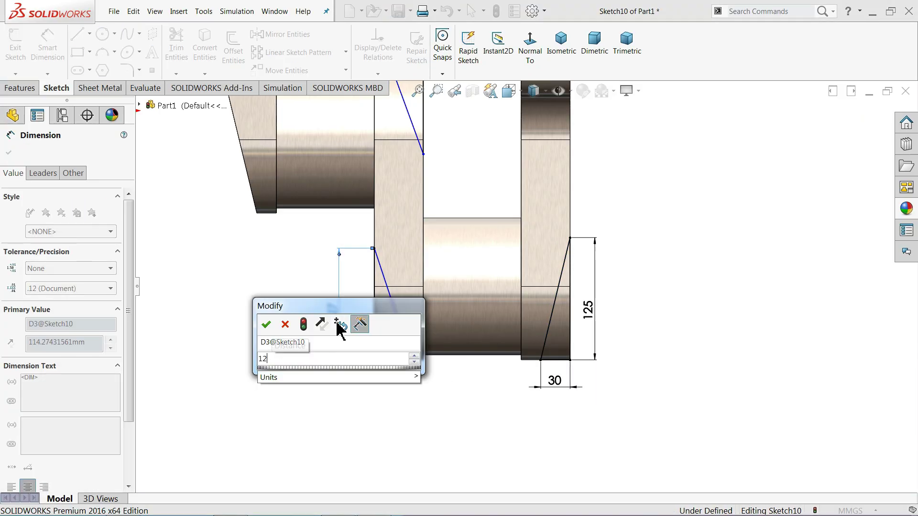
text(5)
click(266, 324)
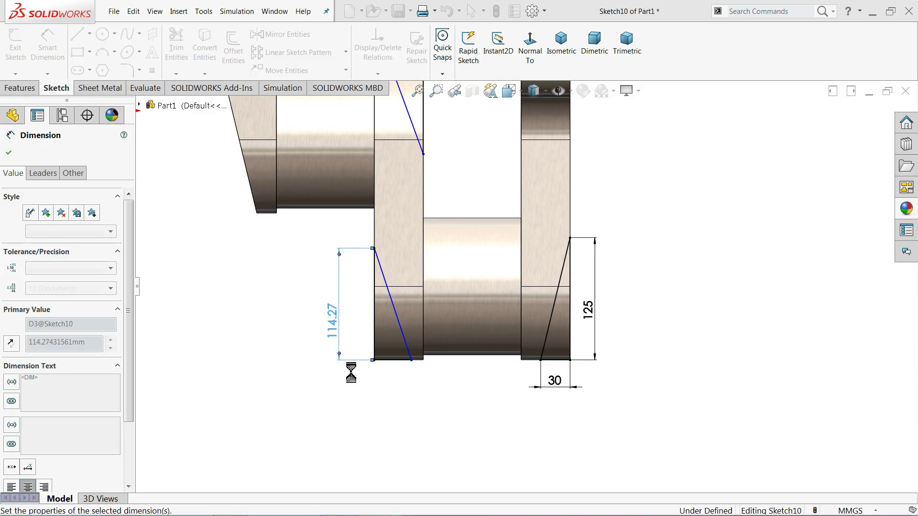
click(392, 379)
click(394, 385)
key(Return)
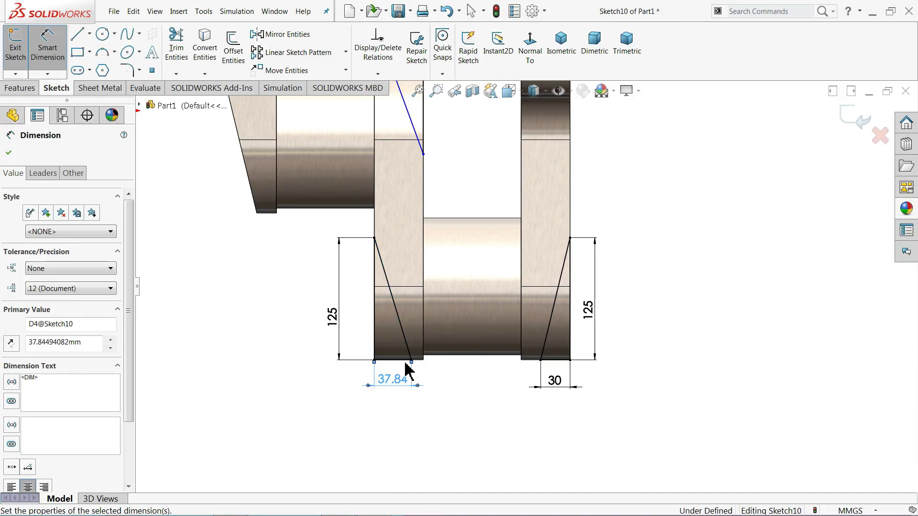
- Dimension the triangle on the same web's upper corner with a 30 mm horizontal edge and a 125 mm vertical edge
scroll(474, 262, up, 3)
scroll(477, 197, down, 5)
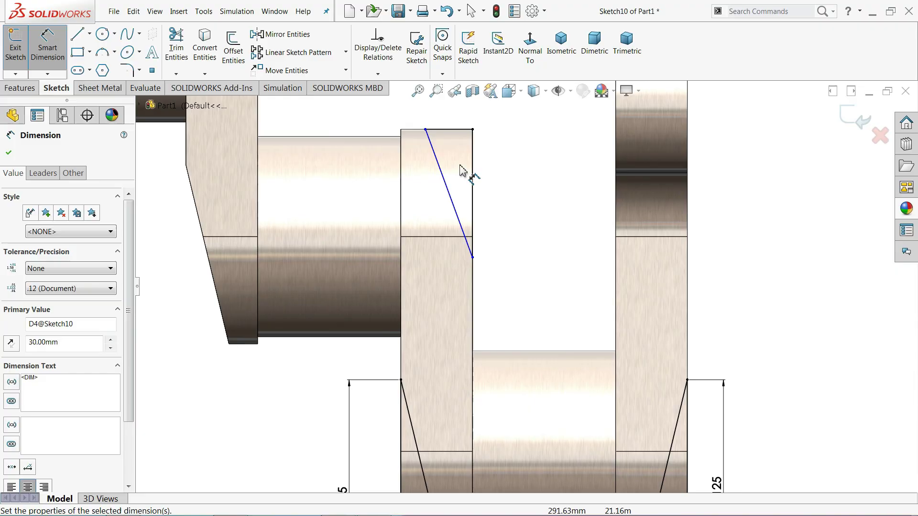
click(451, 133)
click(450, 123)
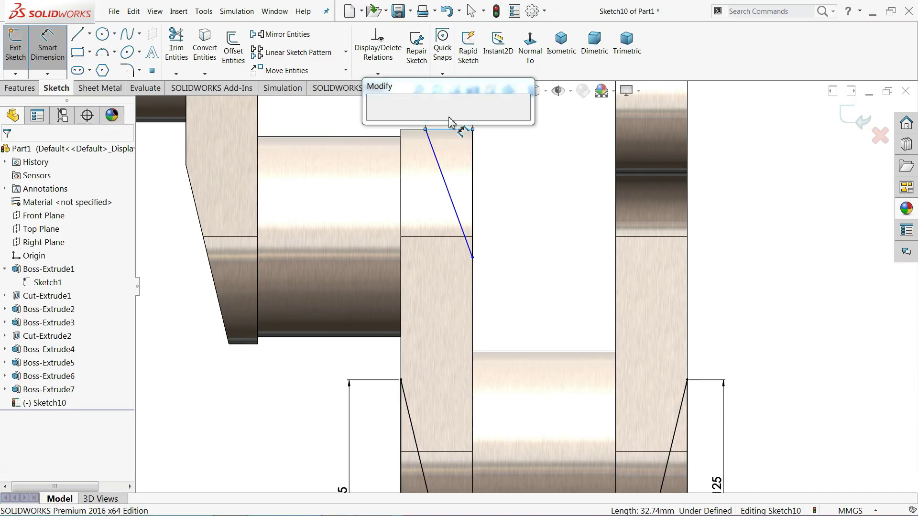
text(30)
click(376, 119)
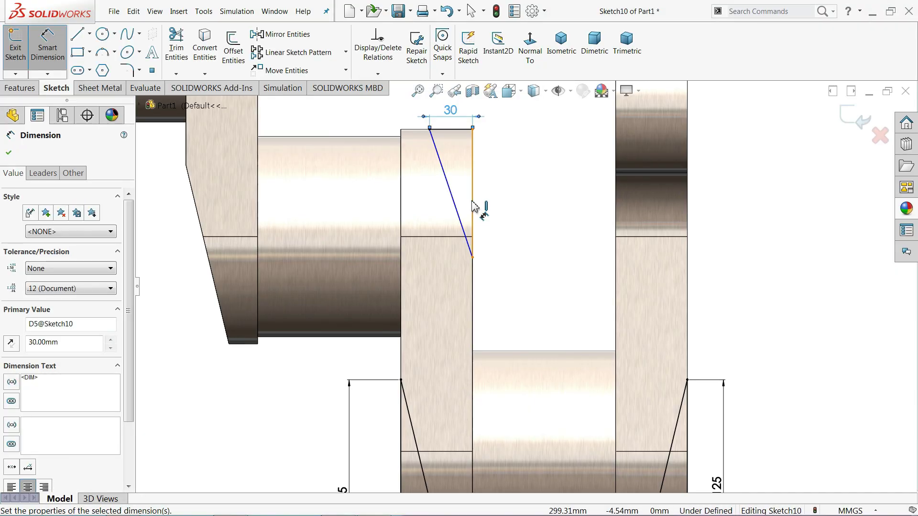
click(472, 206)
click(502, 208)
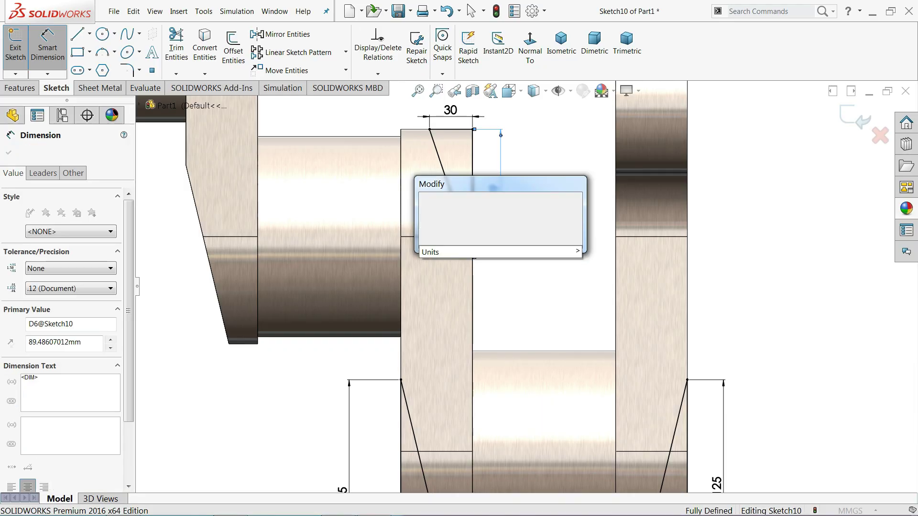
text(125)
key(Return)
scroll(483, 246, up, 4)
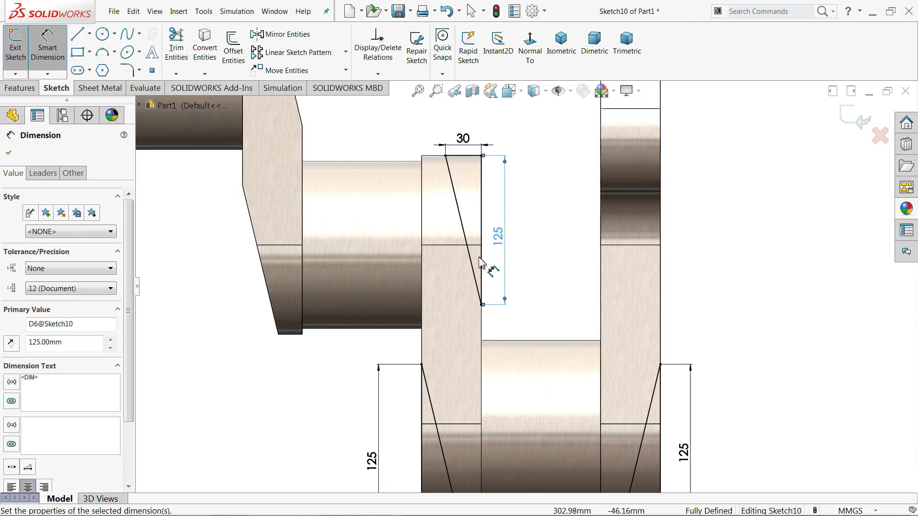
- Cut the three corner triangles through all of the webs with an Extruded Cut
key(ctrl+7)
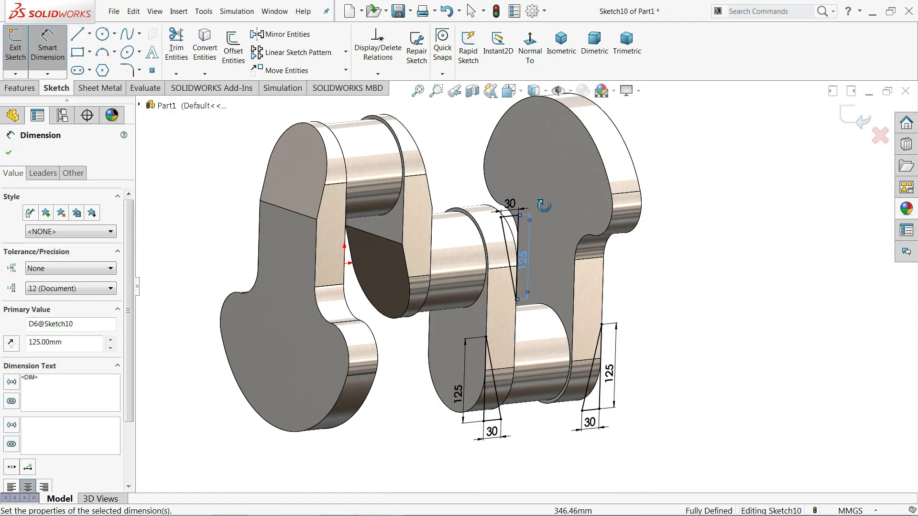
click(9, 153)
click(21, 88)
click(184, 48)
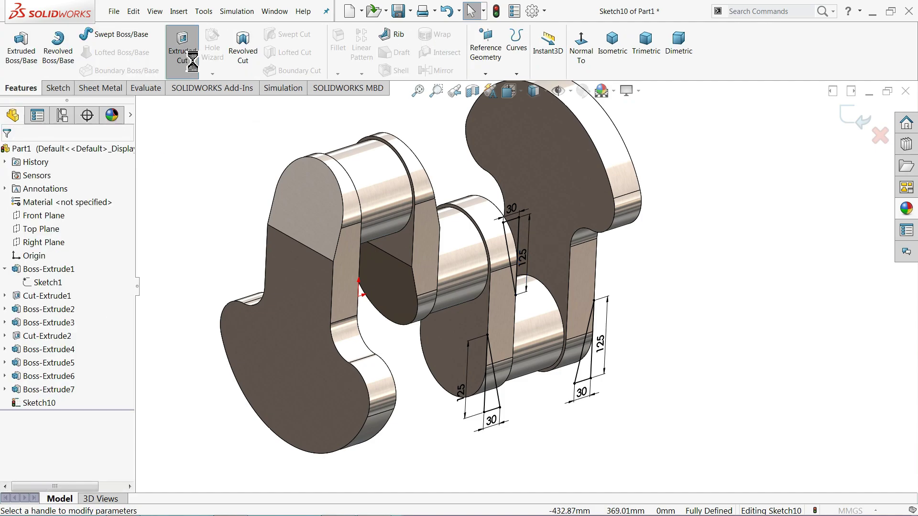
click(41, 230)
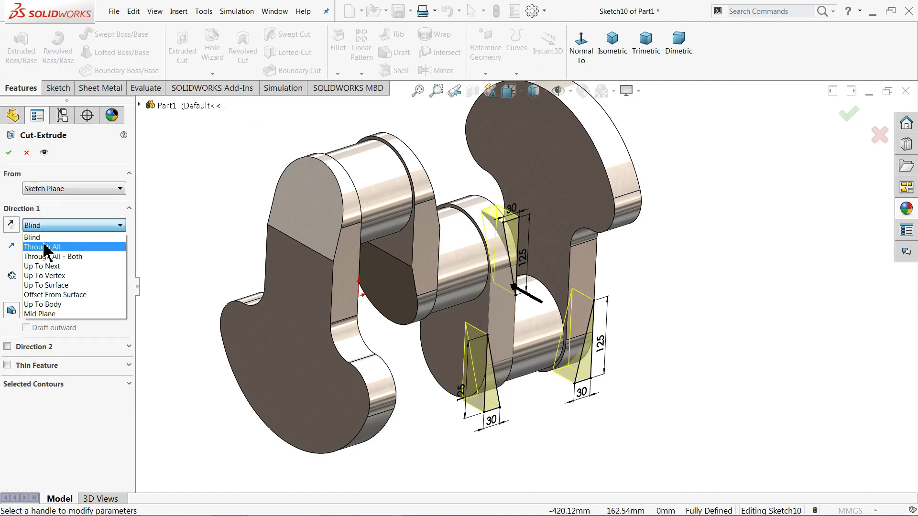
click(43, 245)
click(9, 153)
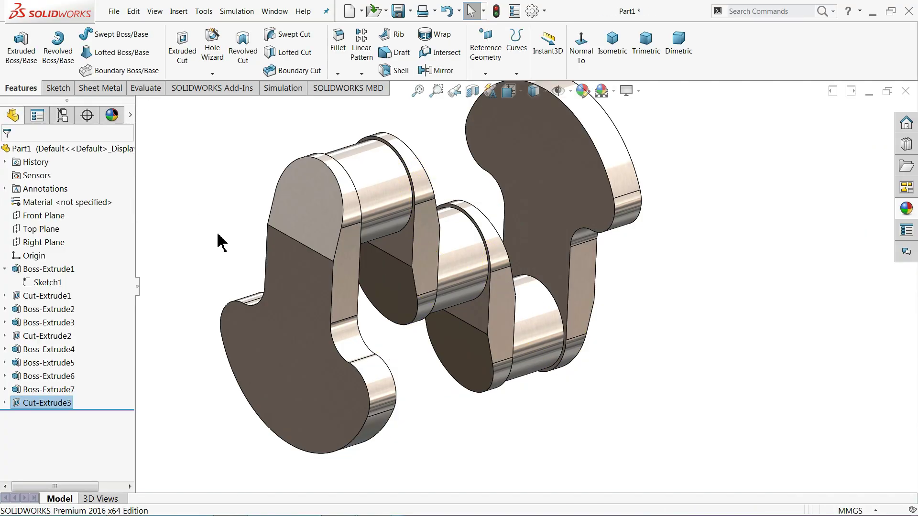
- Sketch a circle about 137 mm in diameter on the end counterweight web's outer face, centred about 30 mm below the origin
middle_drag(217, 239, 282, 260)
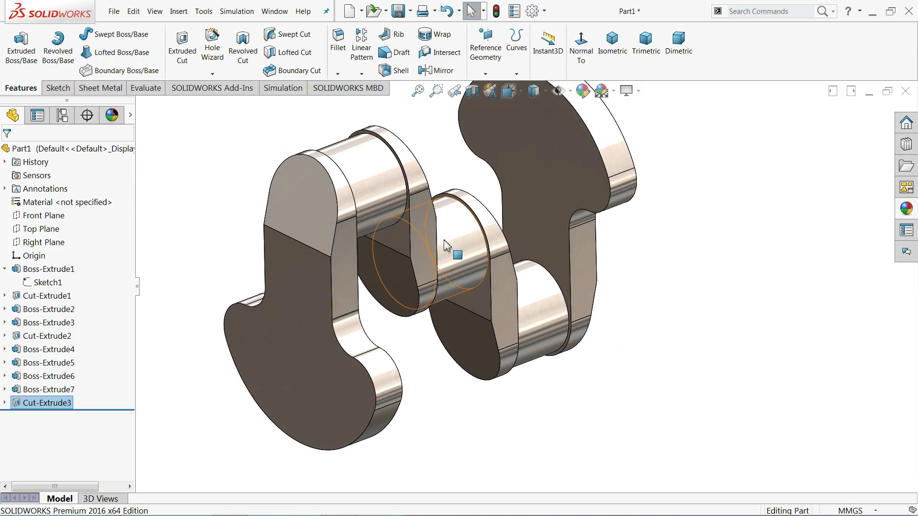
middle_drag(445, 244, 453, 292)
scroll(642, 276, down, 1)
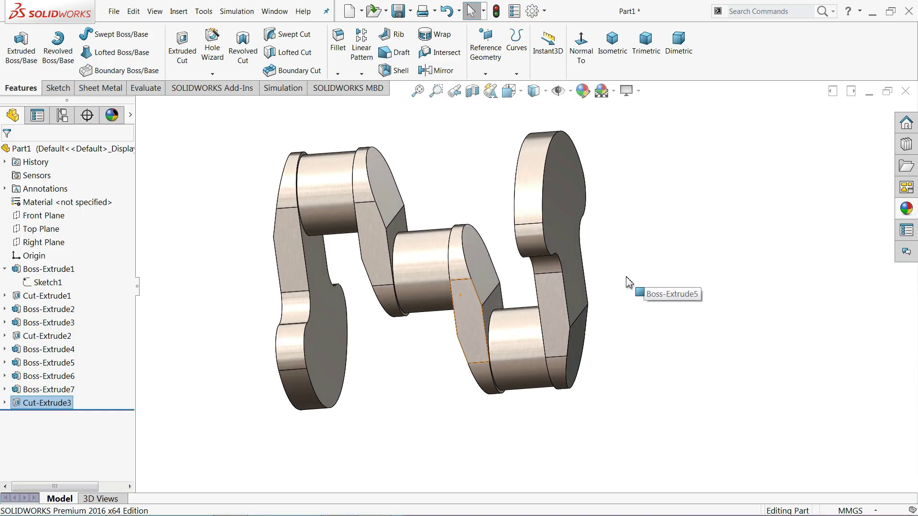
click(567, 206)
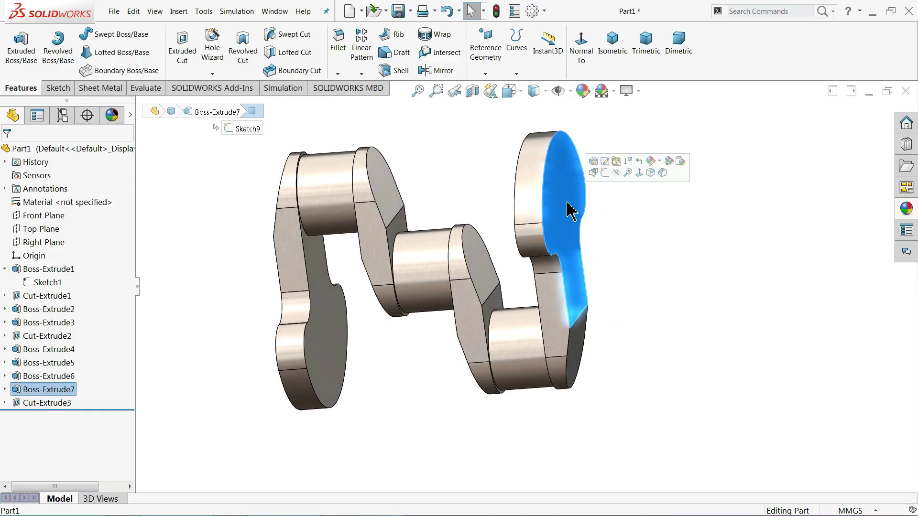
click(605, 174)
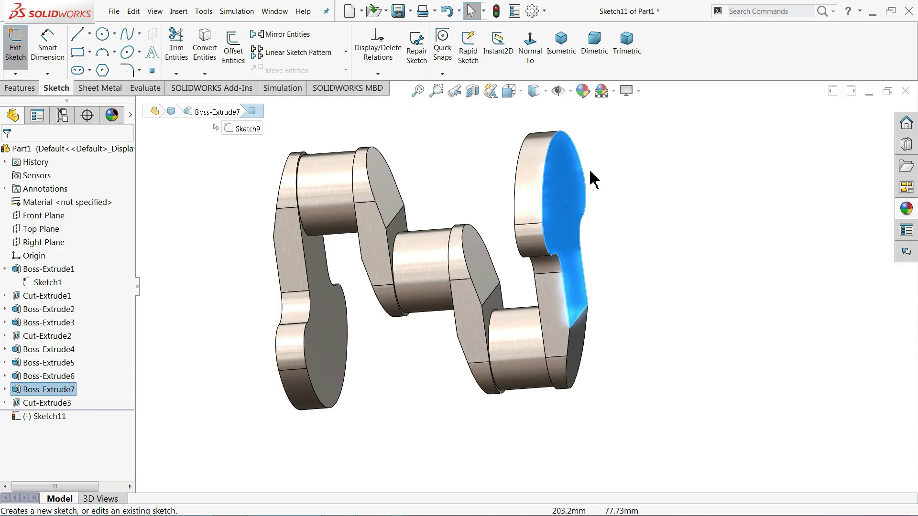
click(532, 48)
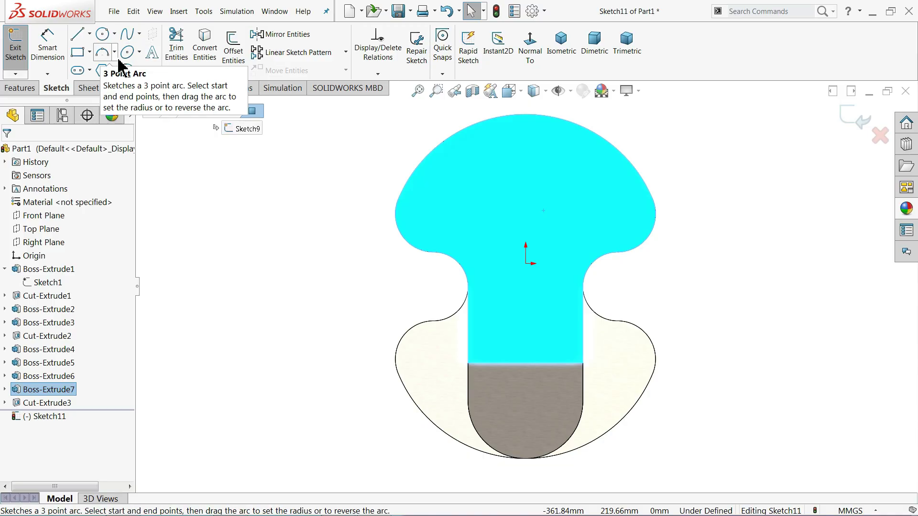
click(103, 34)
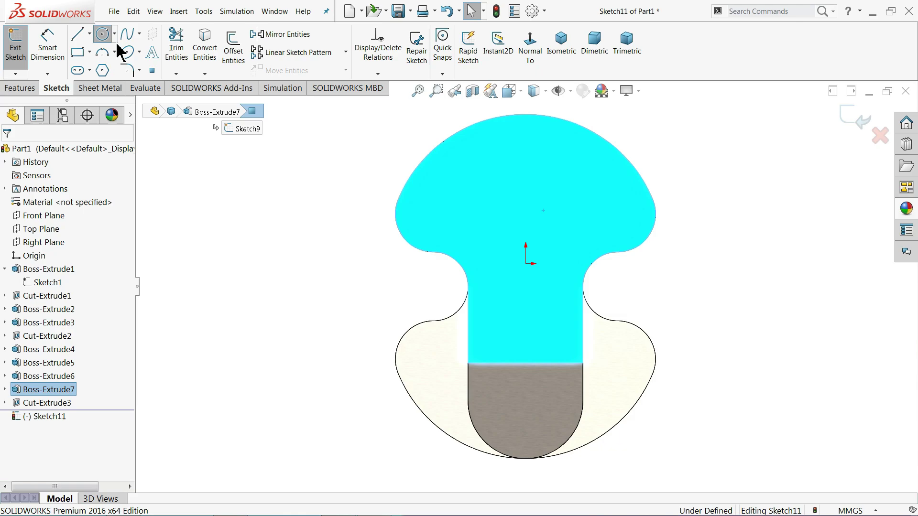
mouse_move(526, 287)
mouse_down()
mouse_move(553, 289)
mouse_move(576, 273)
mouse_up()
- Dimension the circle on the end web's face to a 140 mm diameter
click(47, 53)
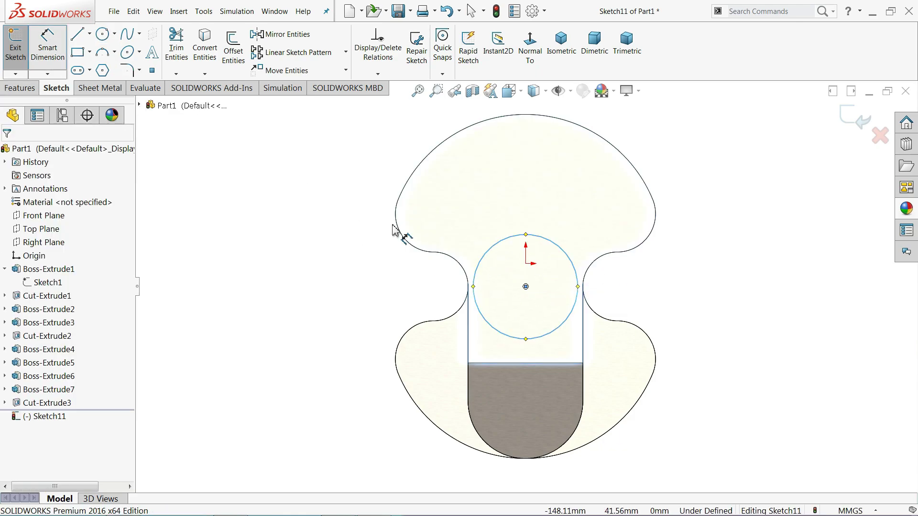
click(474, 277)
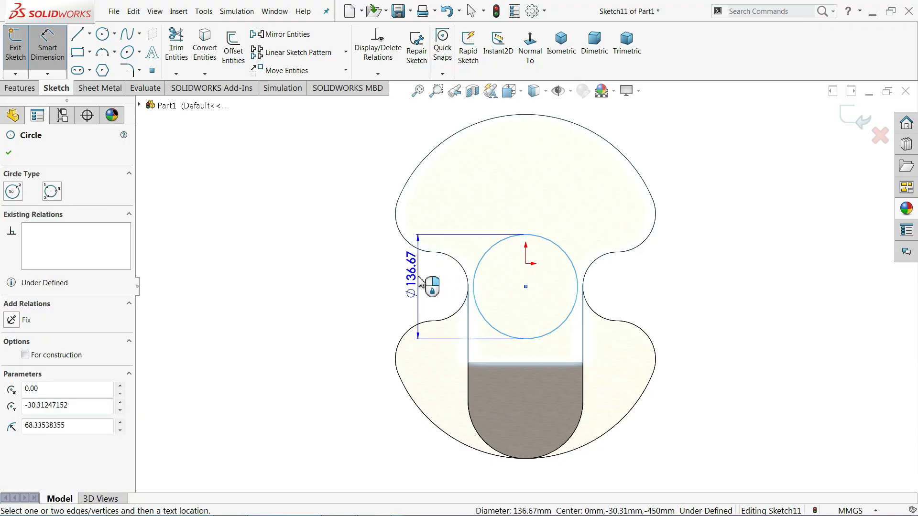
click(418, 282)
text(140)
key(Return)
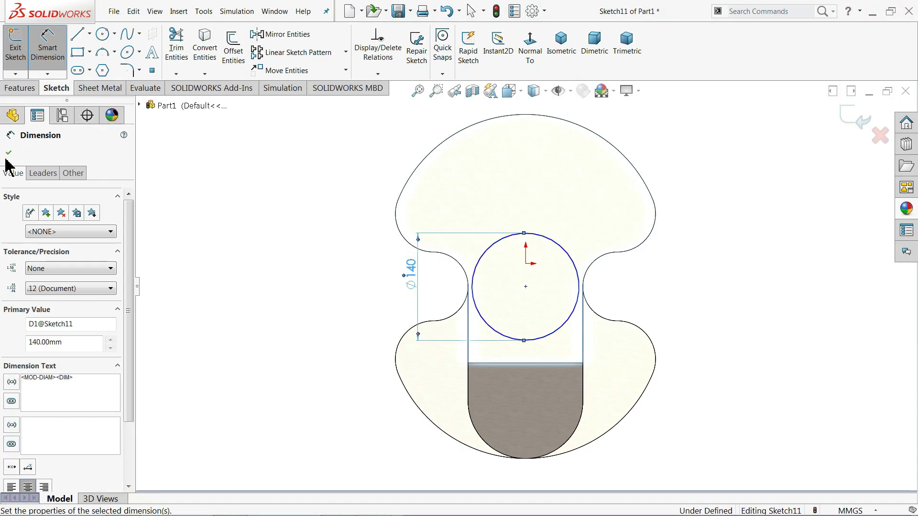
click(8, 152)
- Align the circle's centre with the origin using a Vertical relation
click(526, 287)
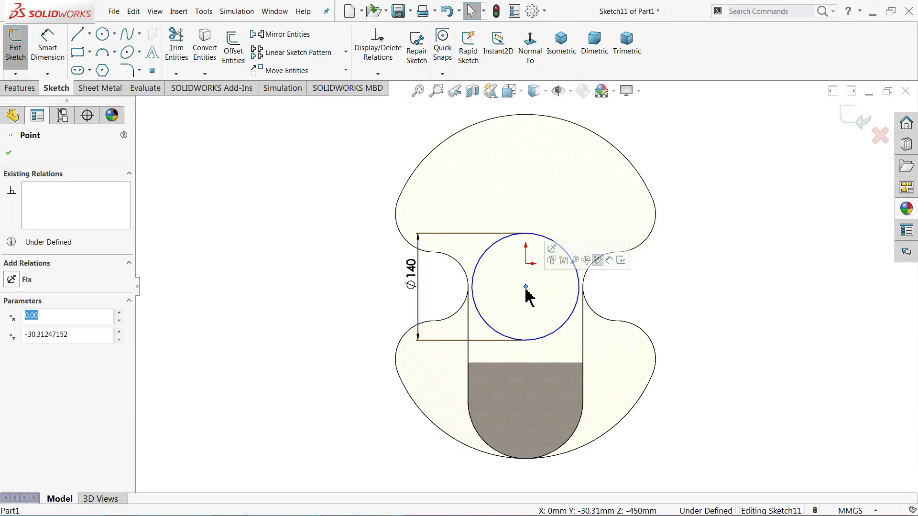
ctrl+click(525, 263)
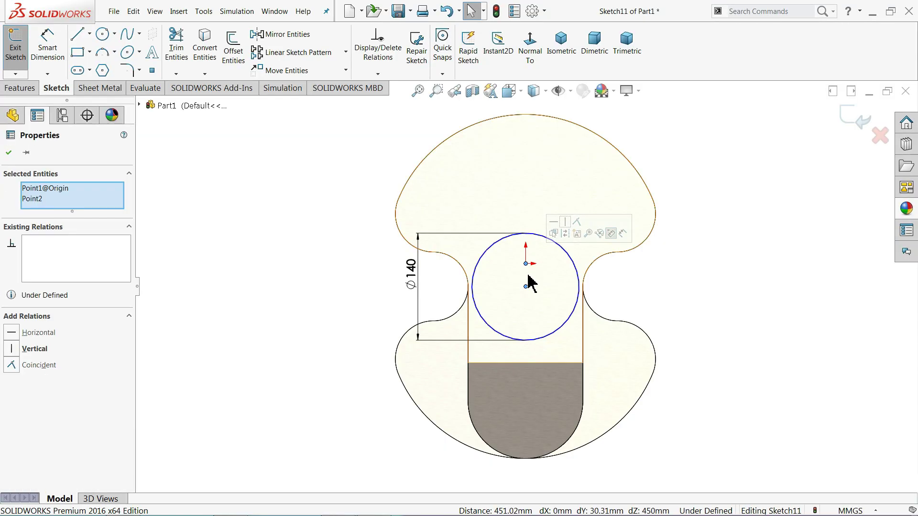
click(566, 228)
click(568, 298)
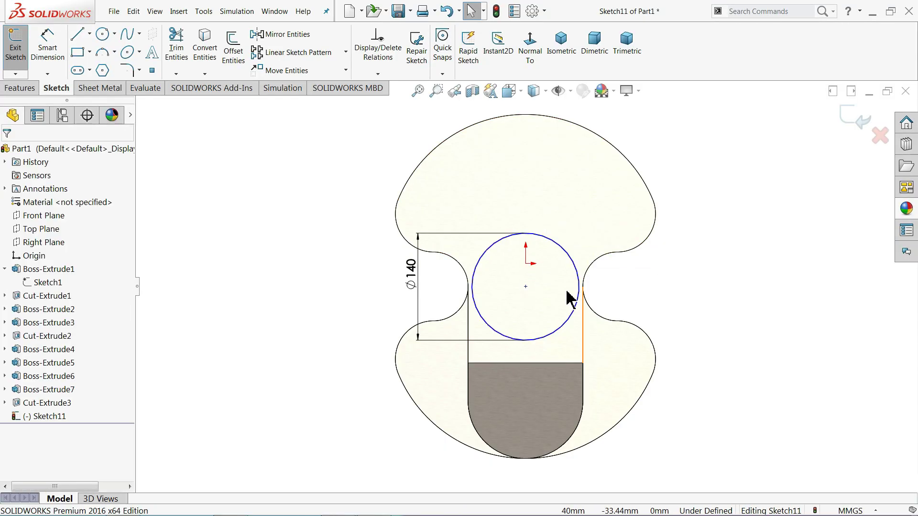
- Dimension the distance from the circle's centre to the top of the counterweight's large arc as 225 mm
click(47, 47)
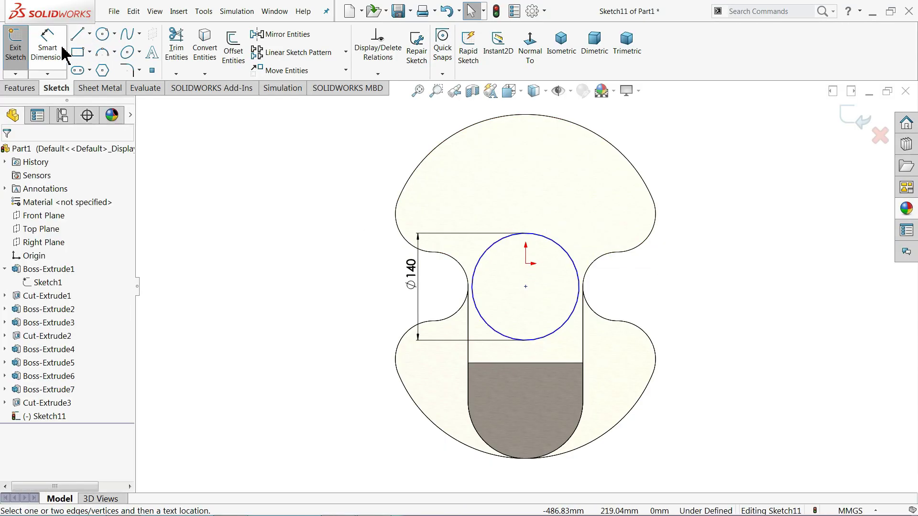
click(525, 287)
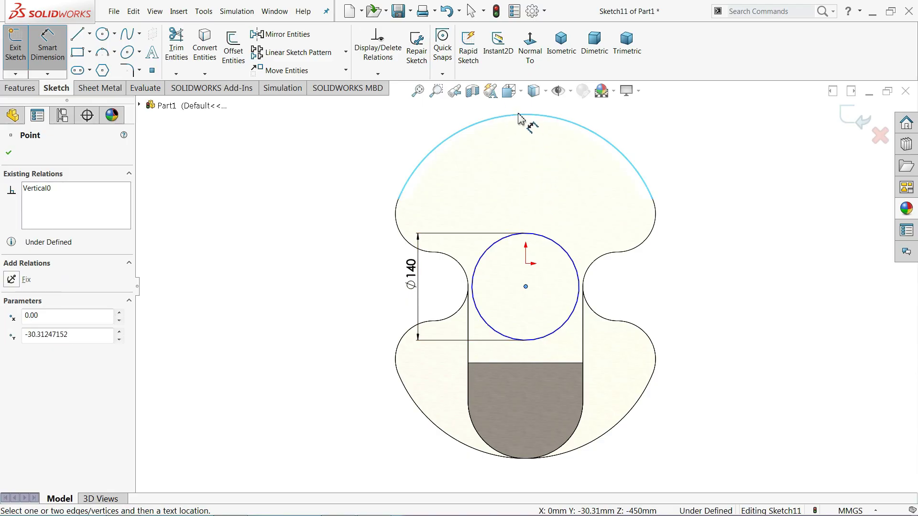
click(519, 115)
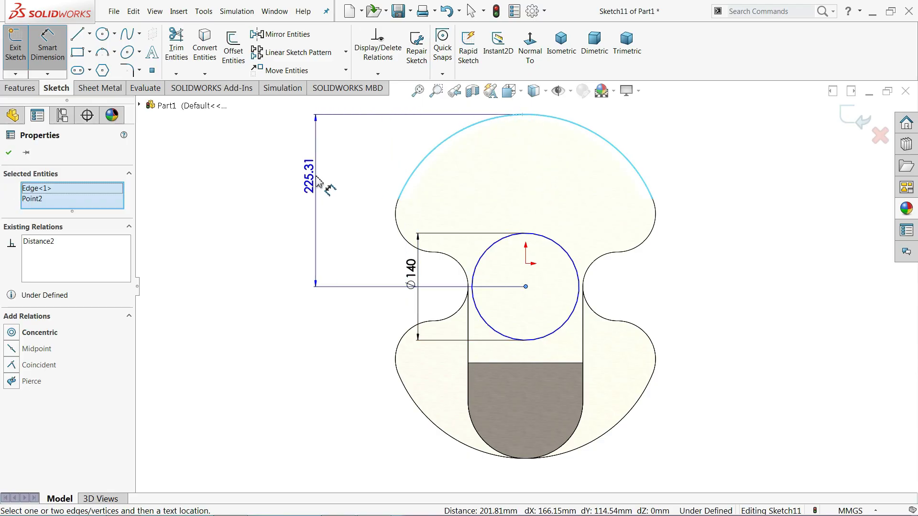
click(316, 181)
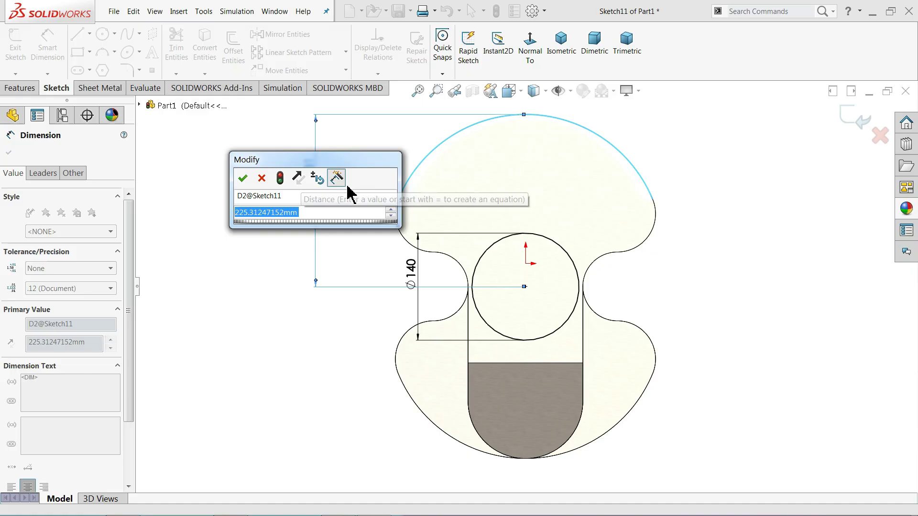
text(1)
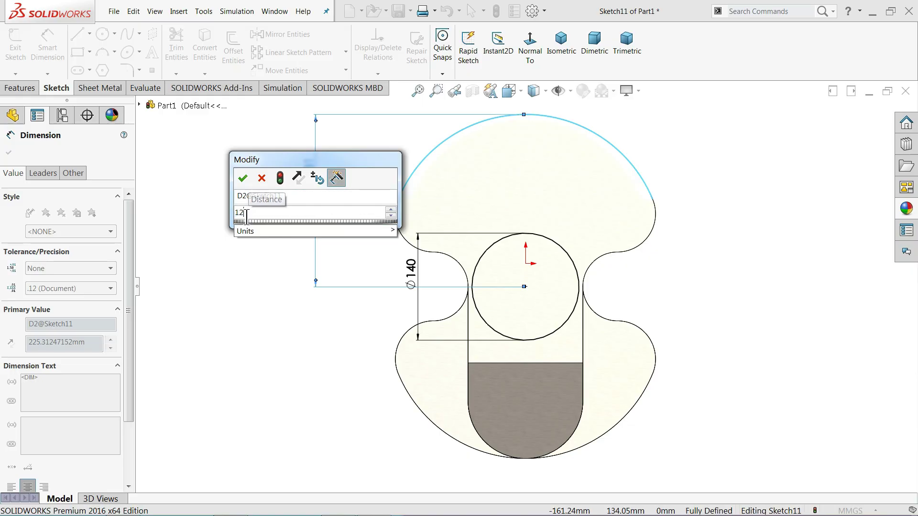
key(BackSpace)
text(25)
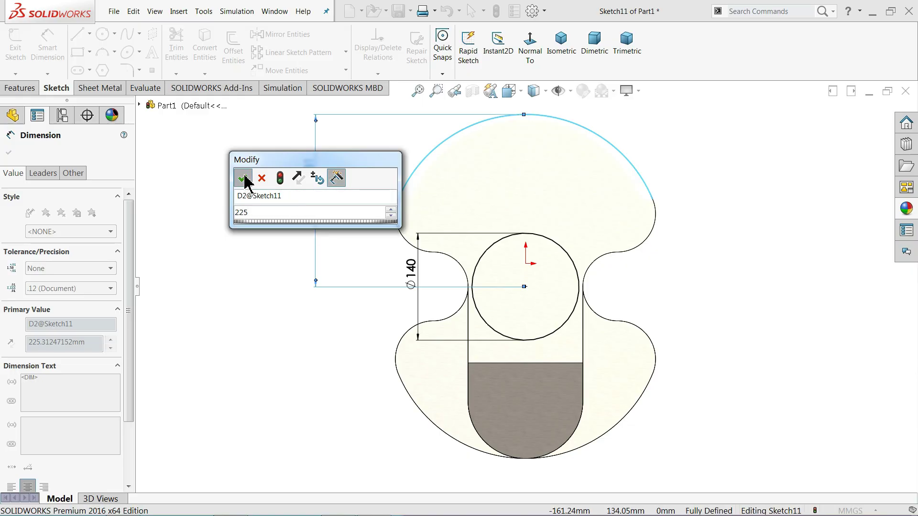
click(243, 178)
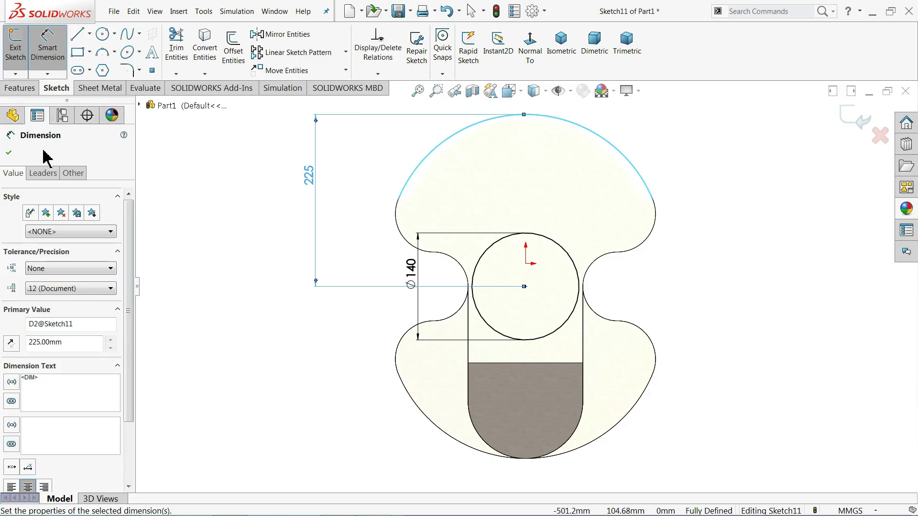
click(8, 154)
- Extrude the 140 mm circle outward from the end web as a 50 mm blind boss merged with the part
click(20, 88)
click(21, 51)
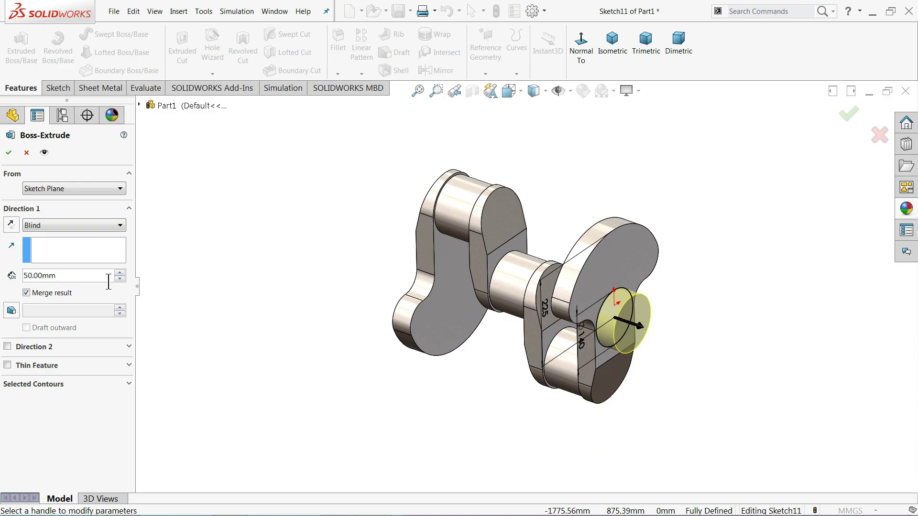
scroll(621, 317, down, 2)
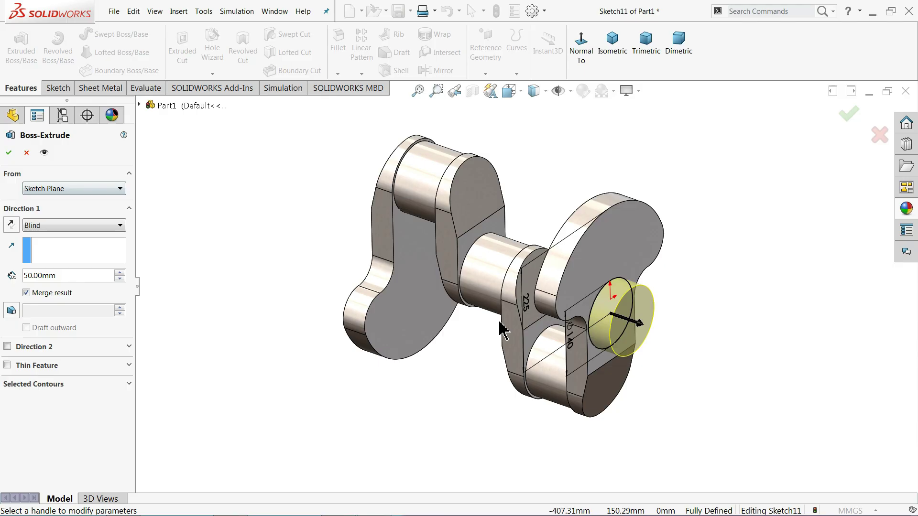
click(9, 153)
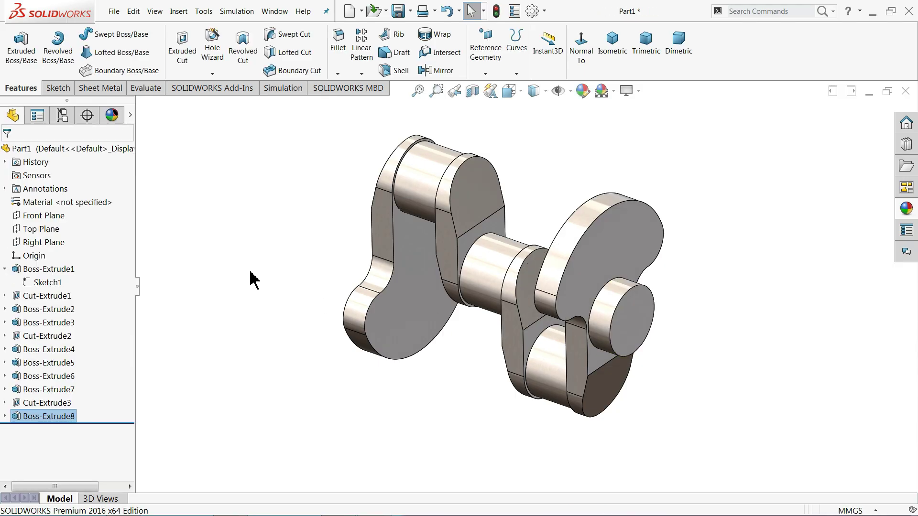
- Sketch a circle about 105 mm in diameter centred on the origin on the opposite counterweight web's outer face
middle_drag(250, 277, 403, 248)
click(405, 245)
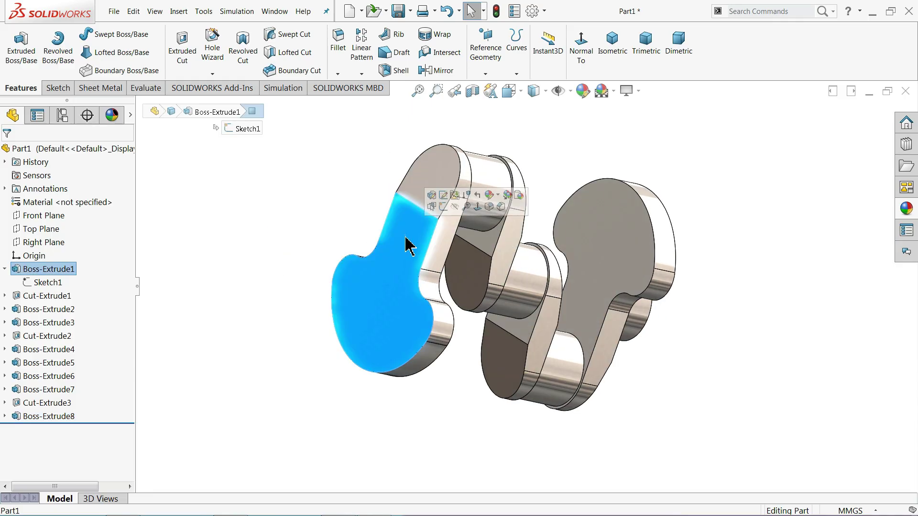
click(443, 206)
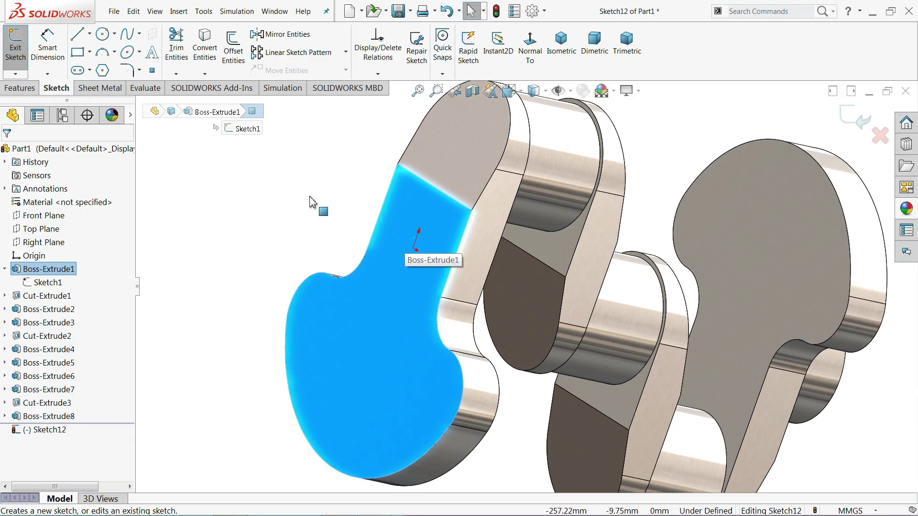
click(102, 33)
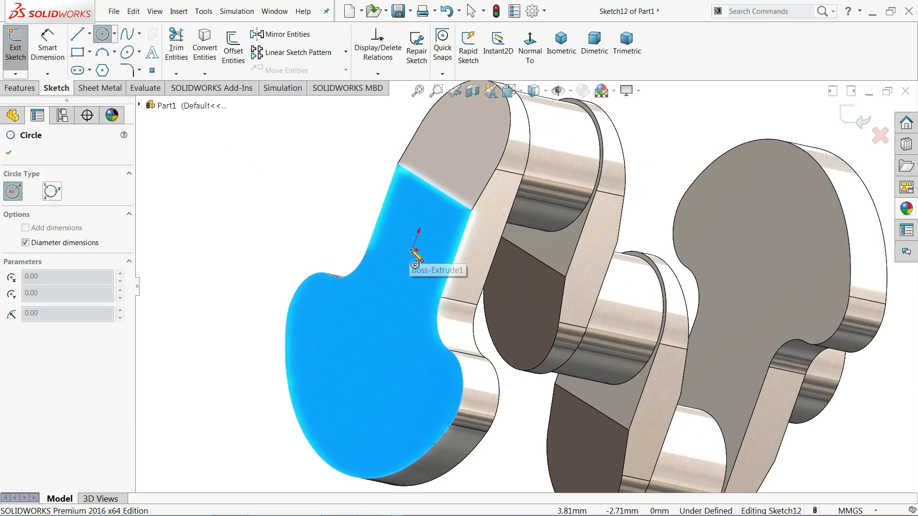
click(413, 248)
click(440, 223)
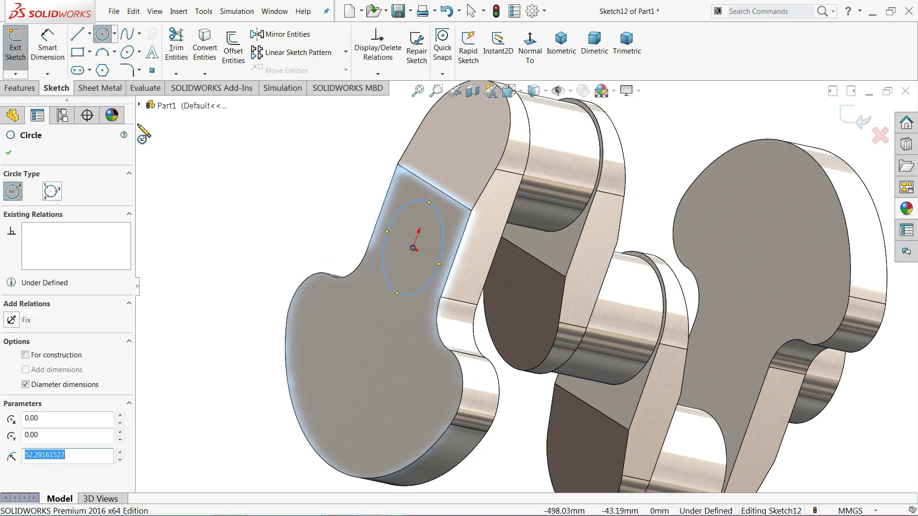
- Undo the circle sketched on the counterweight web's outer face
scroll(473, 246, up, 3)
mouse_move(355, 224)
middle_down()
mouse_move(329, 188)
mouse_move(371, 250)
middle_up()
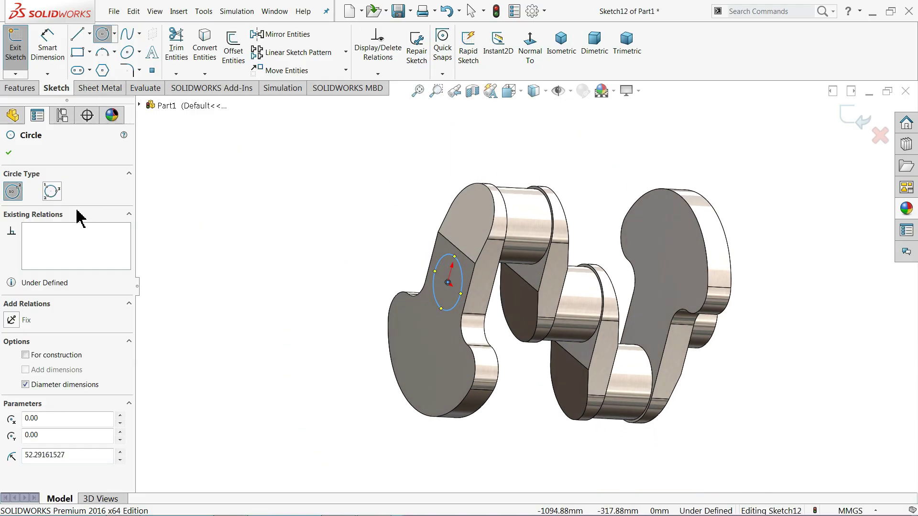
key(ctrl+z)
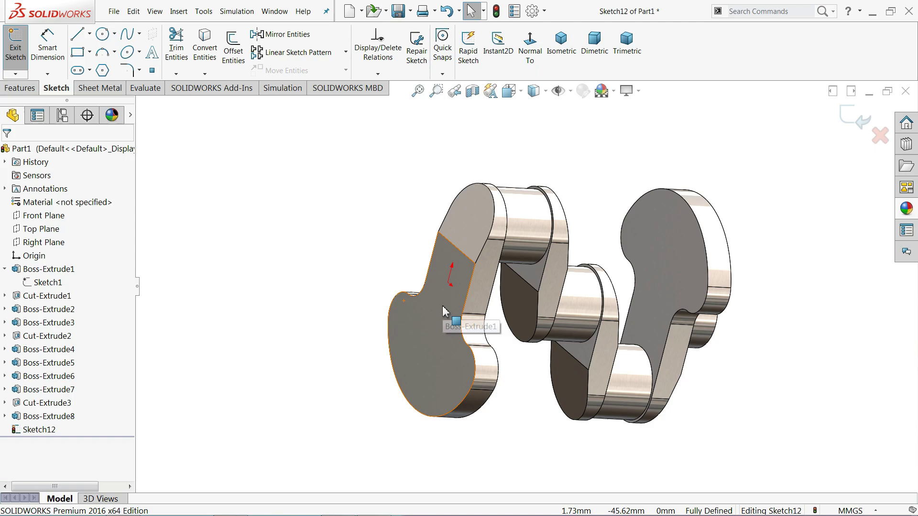
- Convert the circle of Sketch11 into the active sketch on the counterweight web's outer face
click(529, 48)
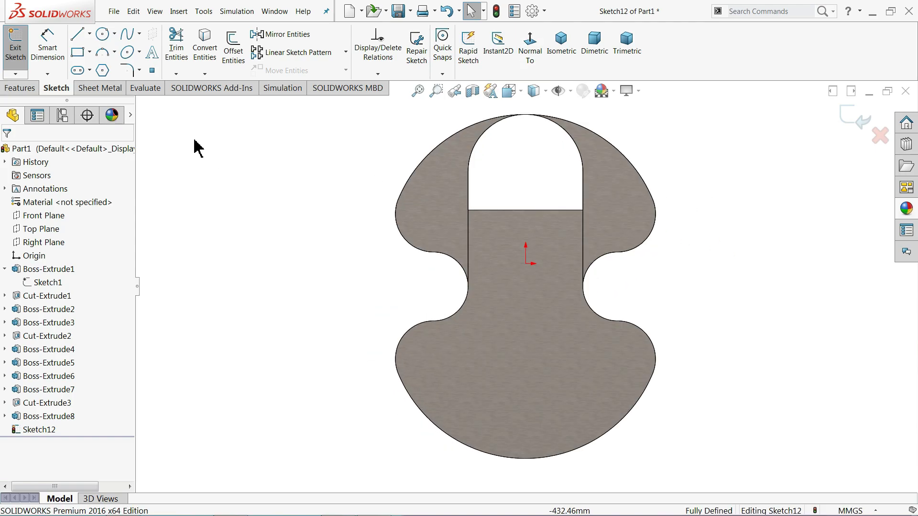
click(10, 417)
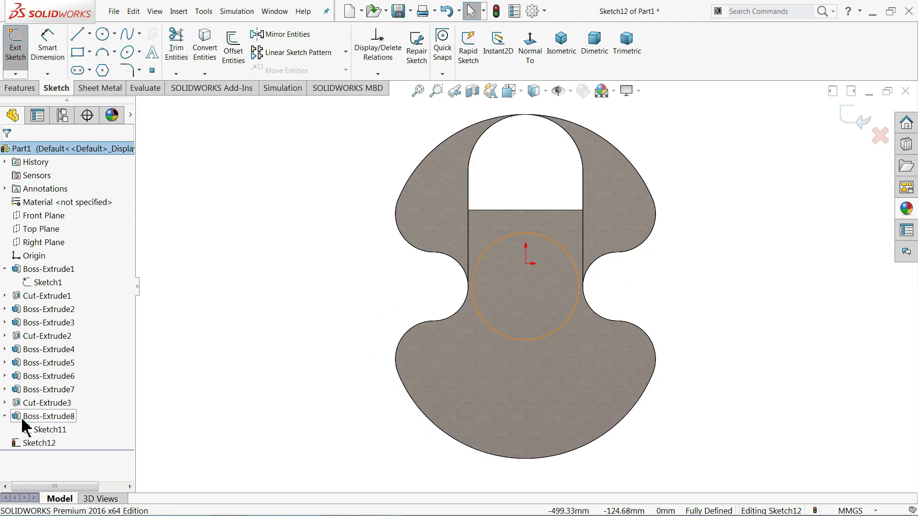
click(33, 430)
mouse_move(382, 336)
middle_down()
mouse_move(358, 311)
mouse_move(322, 328)
middle_up()
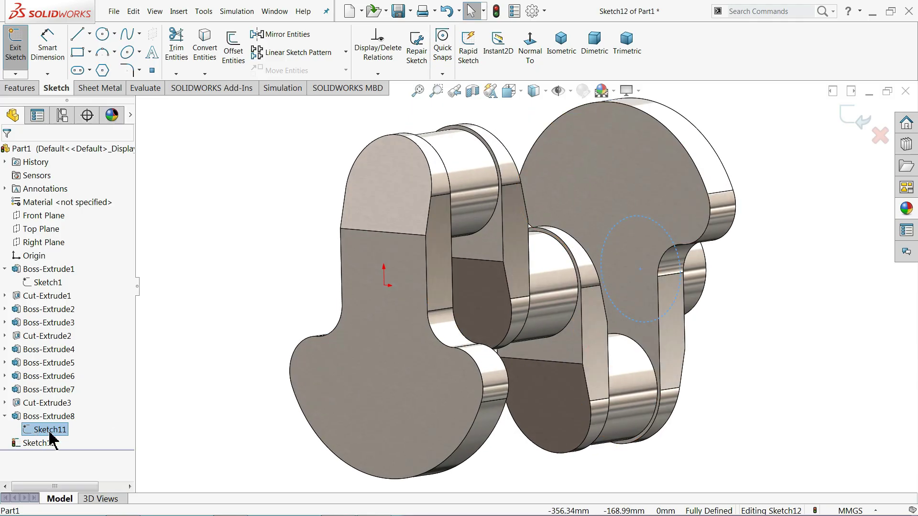
click(205, 52)
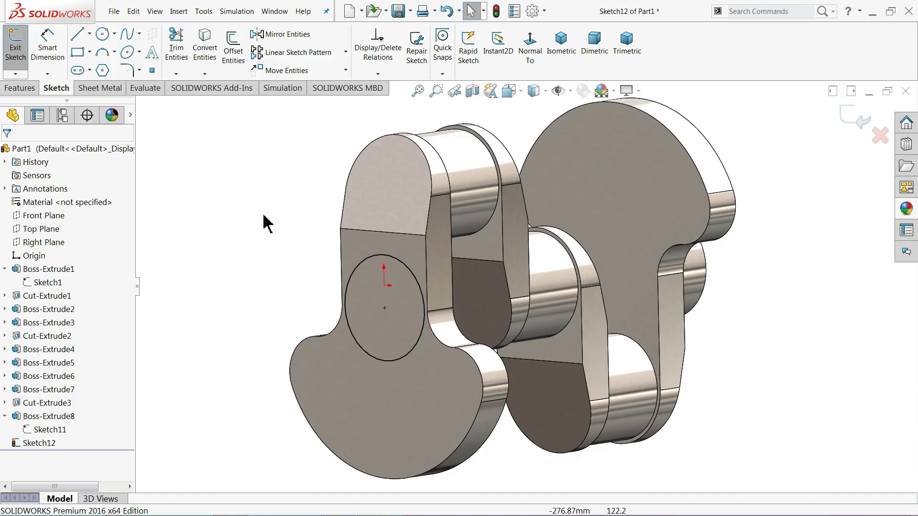
- Add a driven dimension between the converted circle's centre and the rounded end edge of the web
click(48, 50)
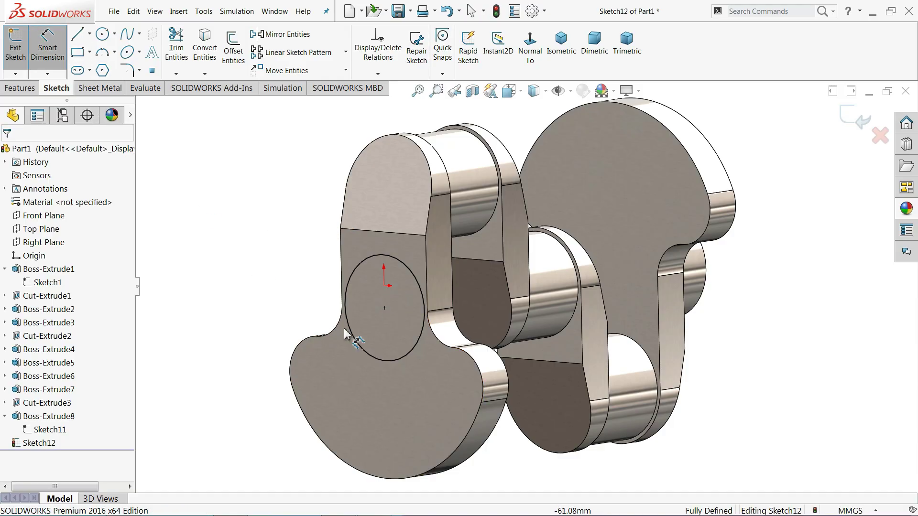
click(384, 308)
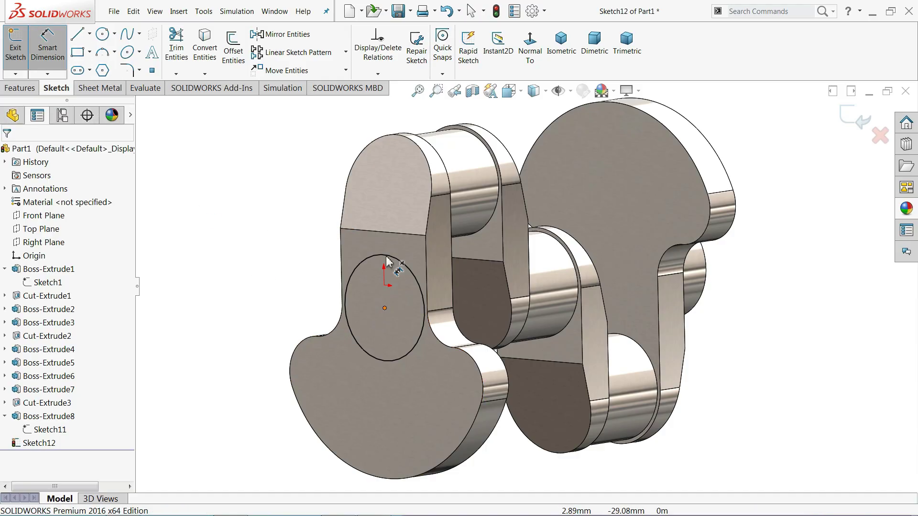
click(391, 140)
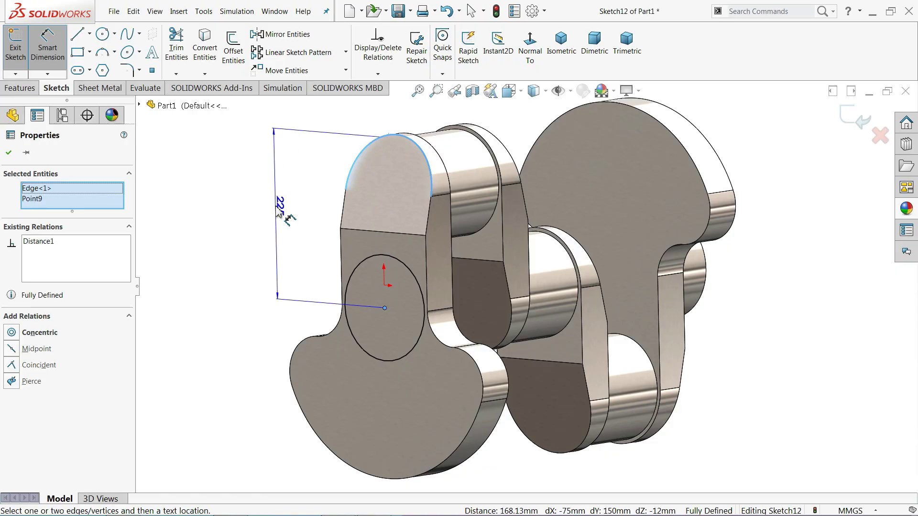
click(280, 205)
click(545, 268)
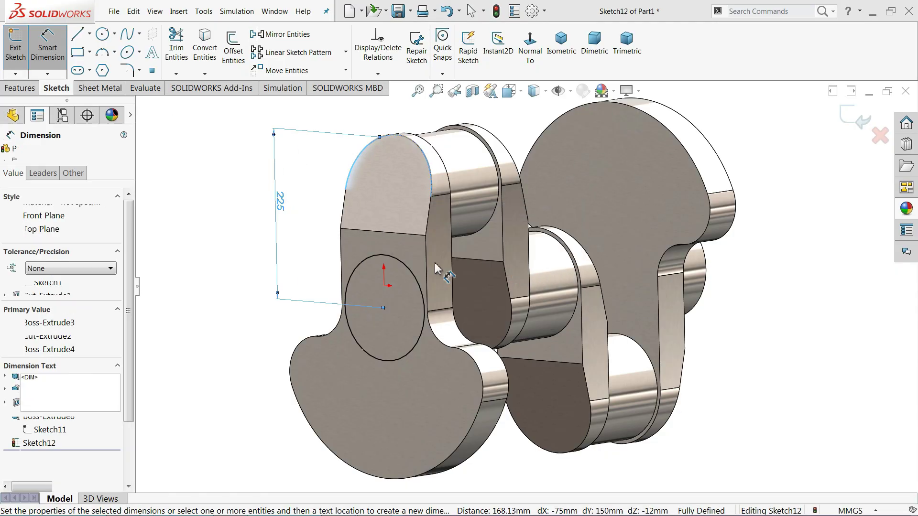
- Extrude the converted circle outward from the web as a 50 mm blind boss merged with the part
click(33, 89)
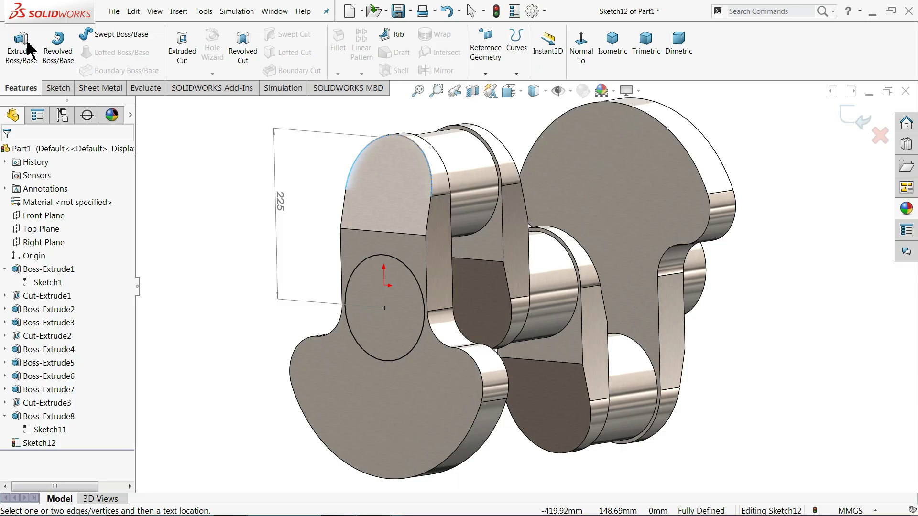
click(21, 50)
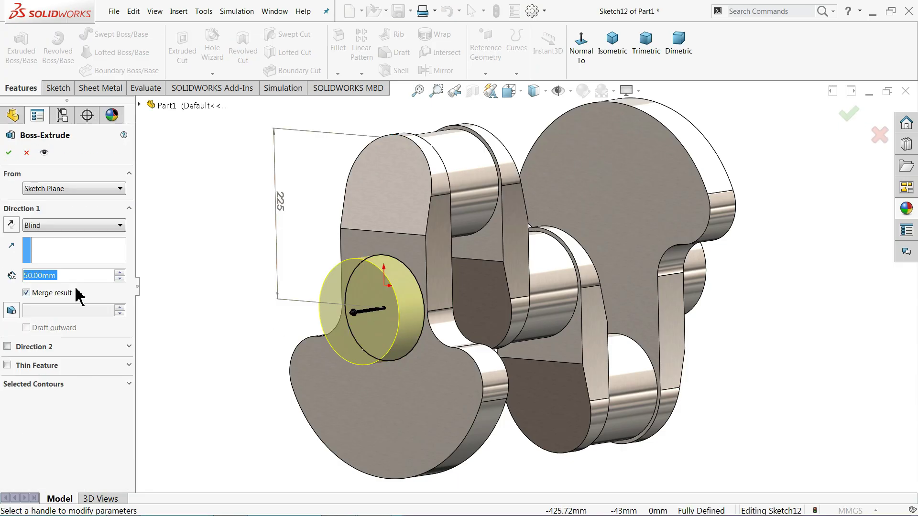
click(11, 156)
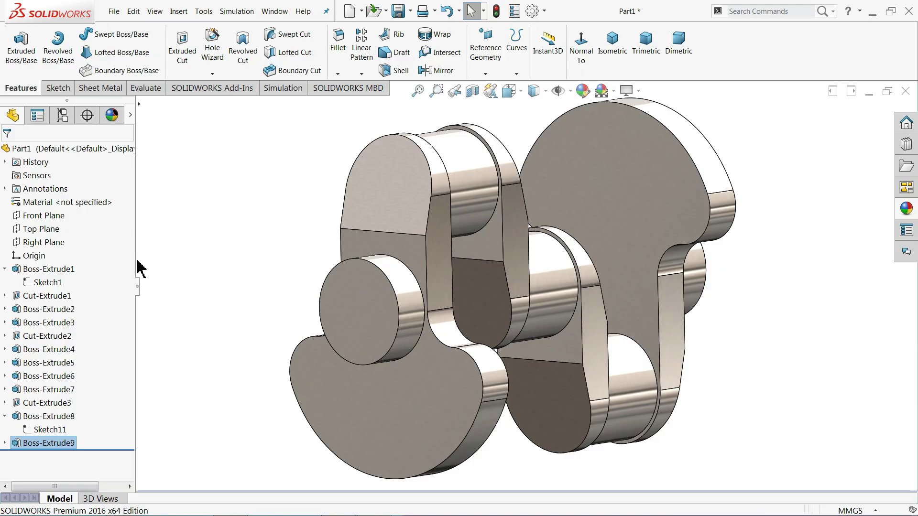
- Sketch a circle about 107 mm in diameter, concentric with the new round boss, on its end face
click(377, 303)
click(402, 277)
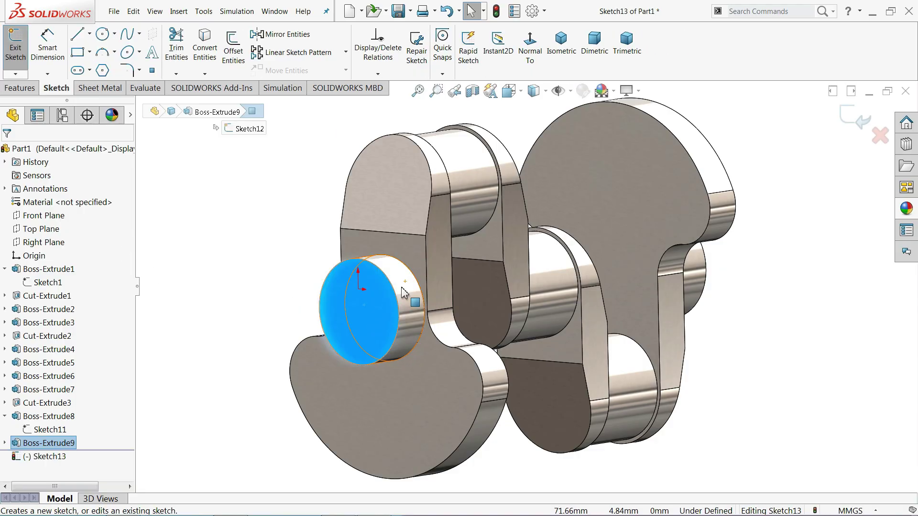
click(102, 34)
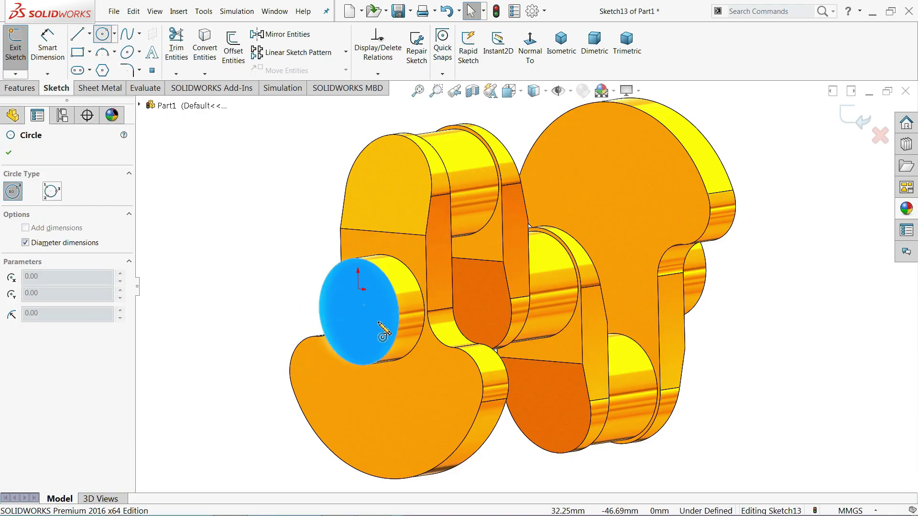
scroll(414, 343, down, 3)
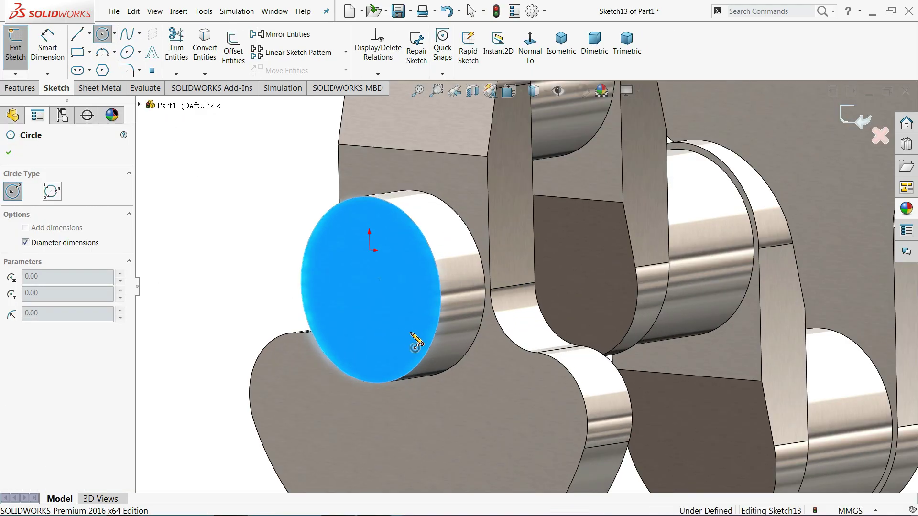
click(371, 290)
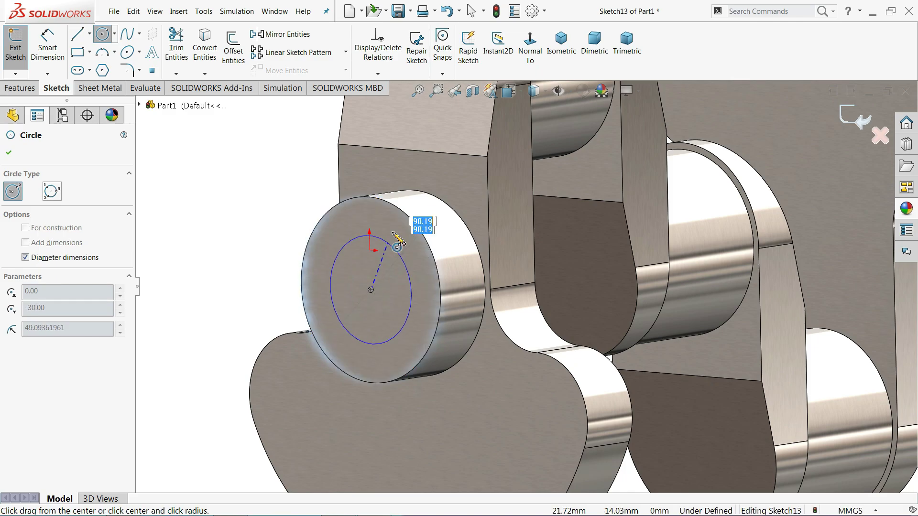
click(408, 239)
- Dimension the circle on the boss's end face to a diameter of 100 mm
click(47, 45)
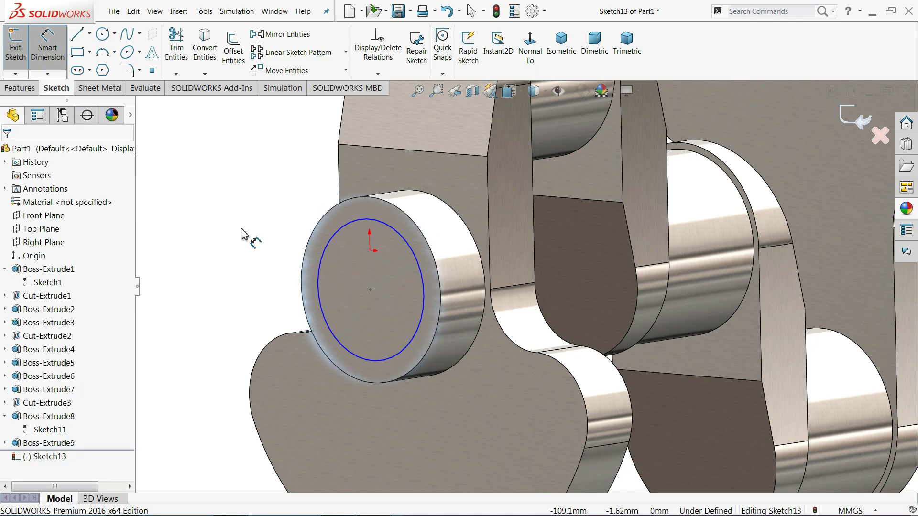
click(314, 286)
click(286, 272)
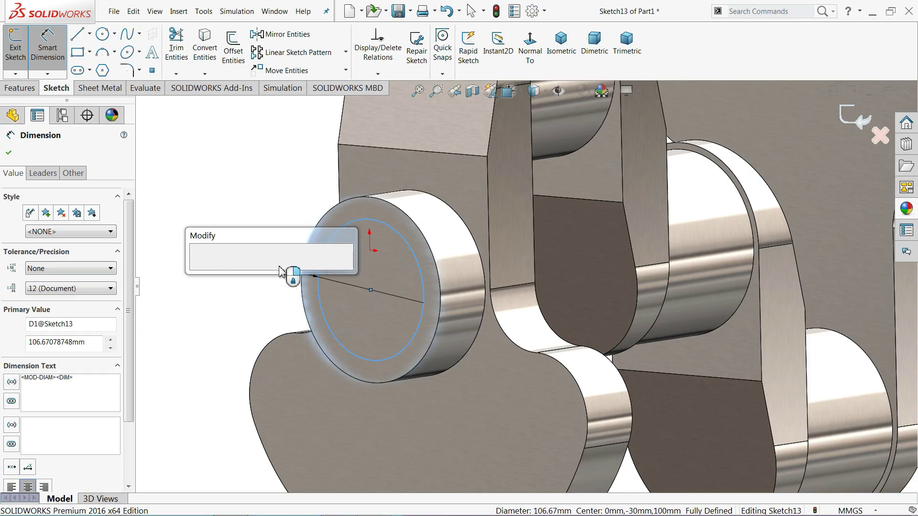
text(100)
click(201, 271)
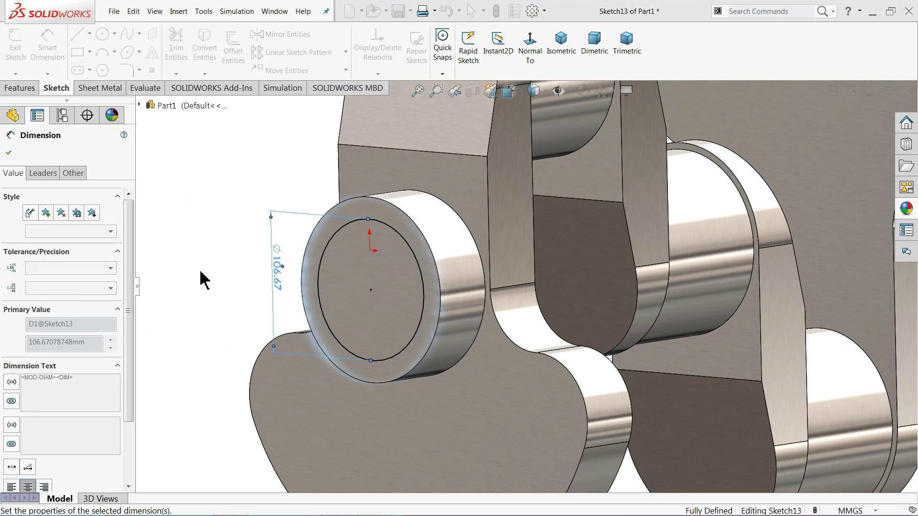
- Extrude the 100 mm circle outward from the boss as a 150 mm blind shaft merged with the part
click(15, 90)
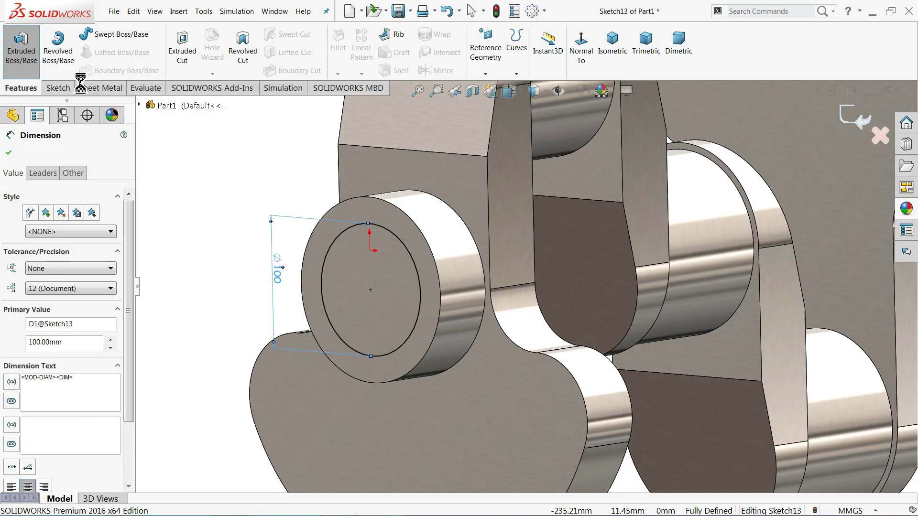
click(21, 47)
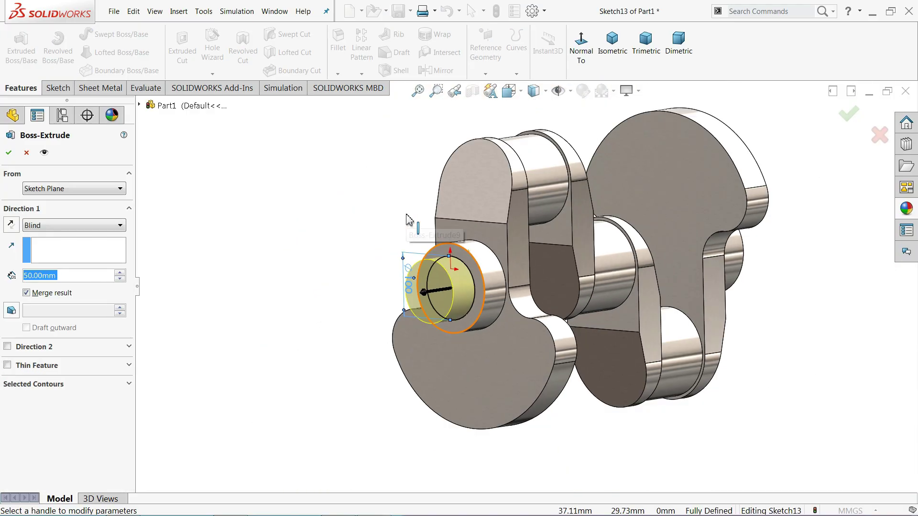
middle_drag(407, 220, 362, 248)
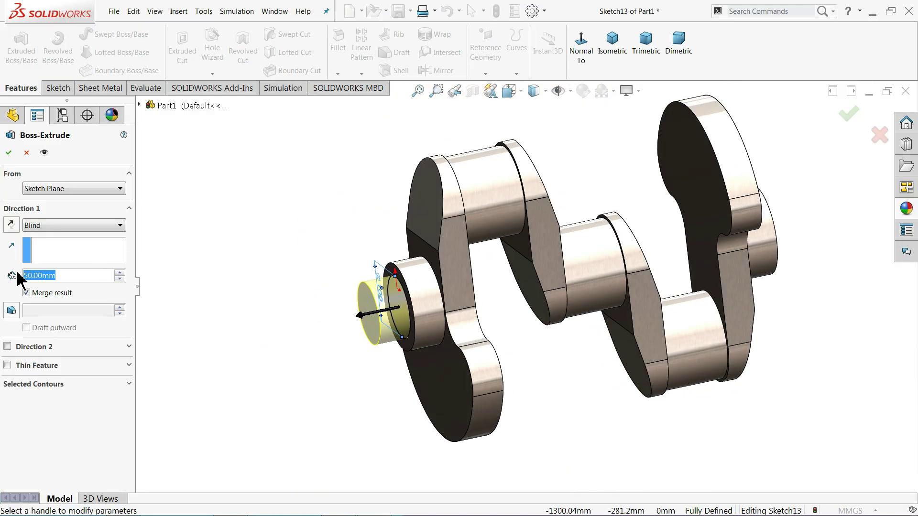
text(150)
key(Return)
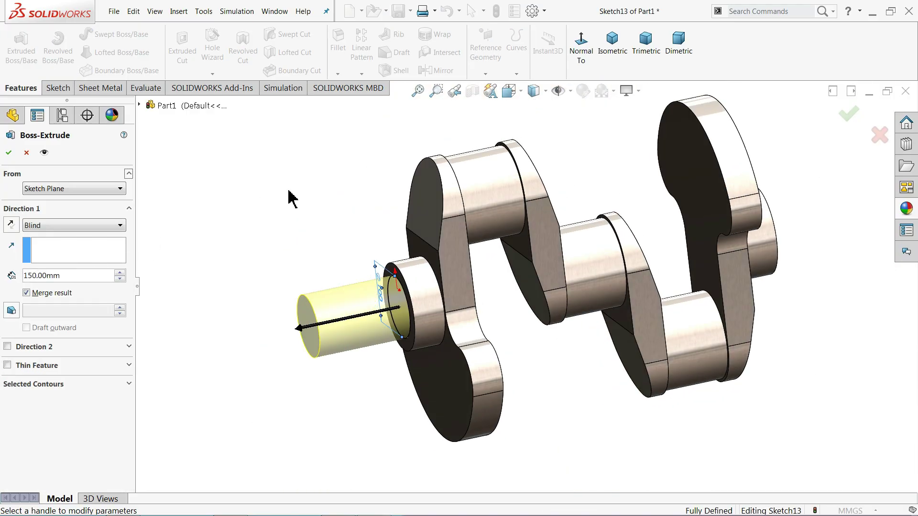
click(16, 155)
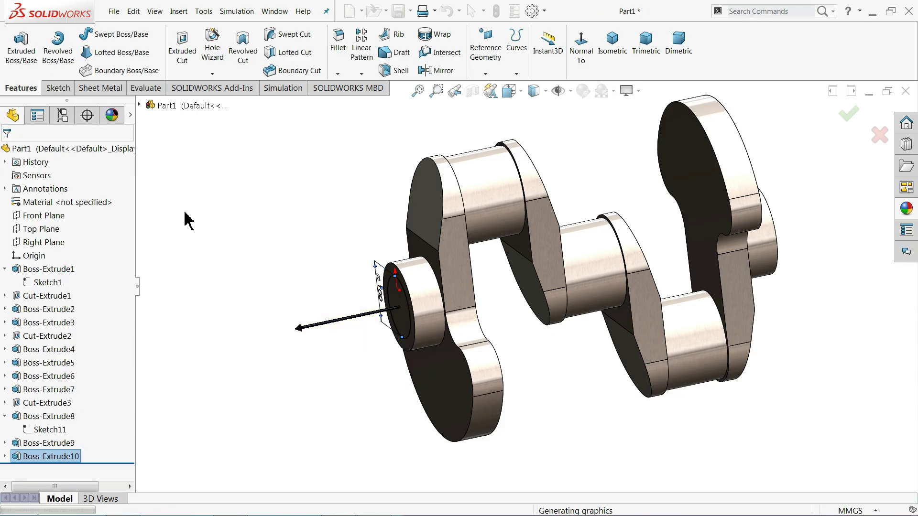
- Apply a grey standard colour to the whole 150 mm shaft extrusion, Boss-Extrude10
key(f)
middle_drag(320, 253, 346, 272)
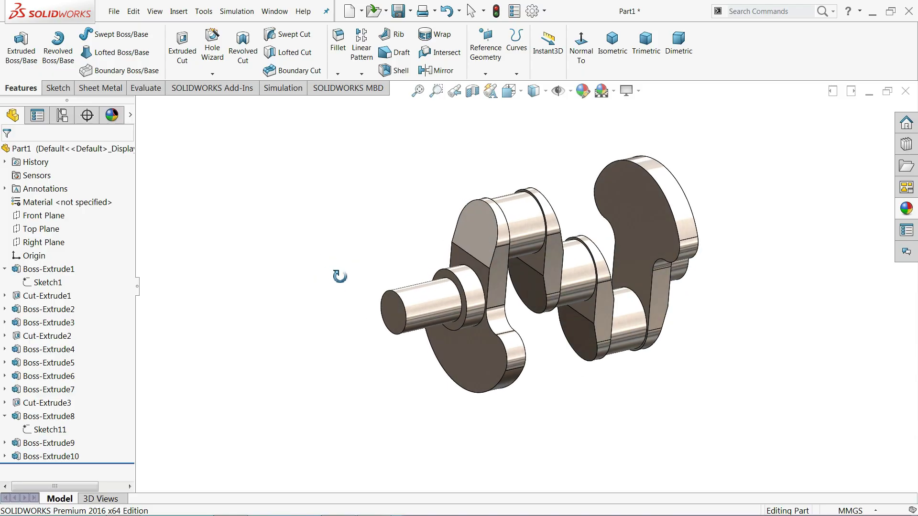
key(Escape)
scroll(659, 289, down, 2)
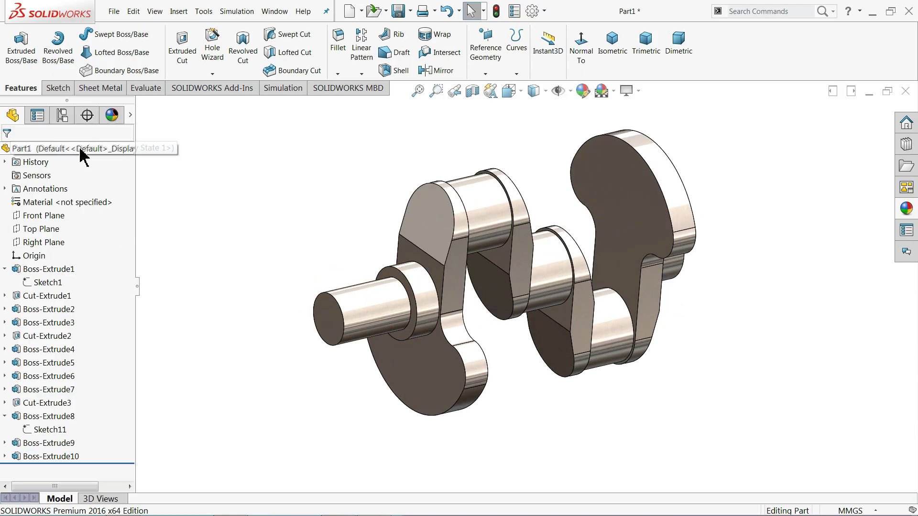
click(363, 310)
click(270, 227)
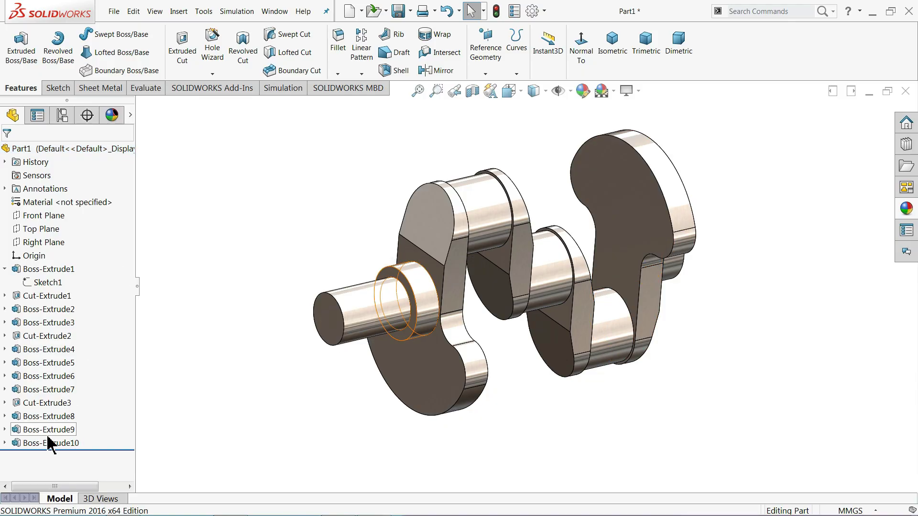
click(50, 442)
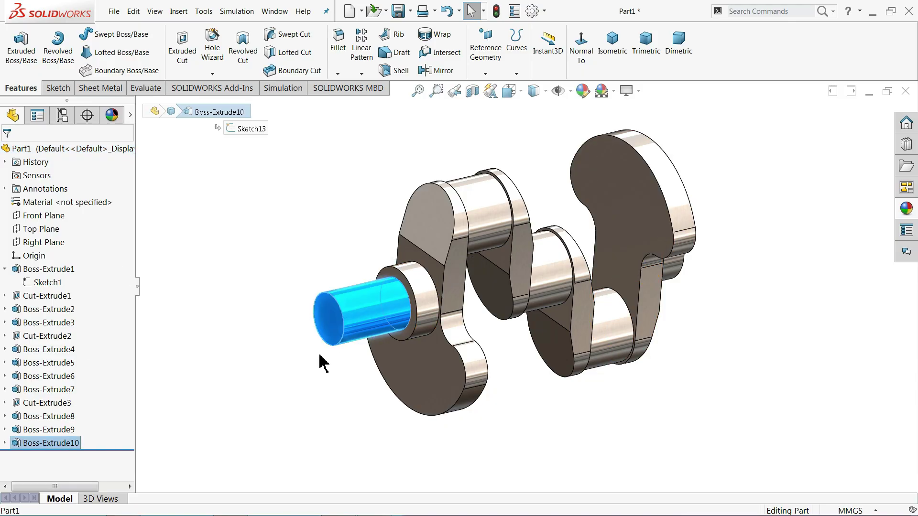
click(583, 91)
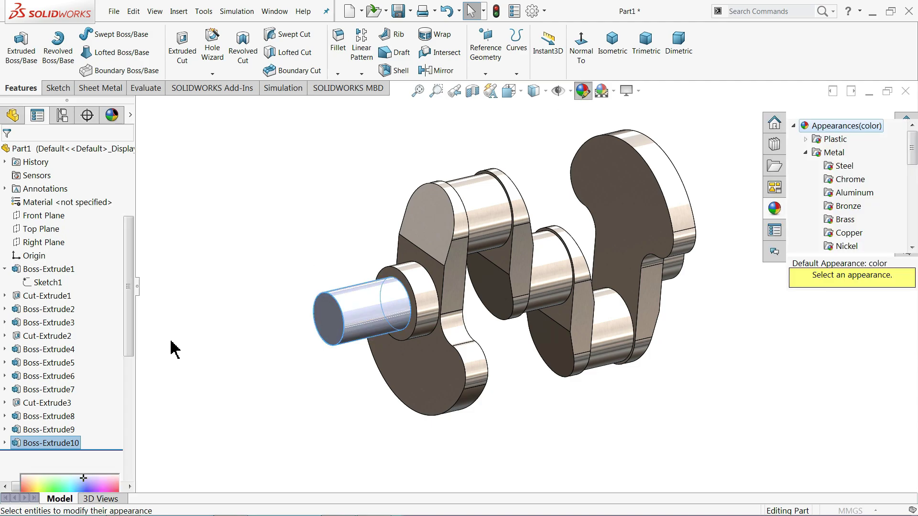
click(95, 422)
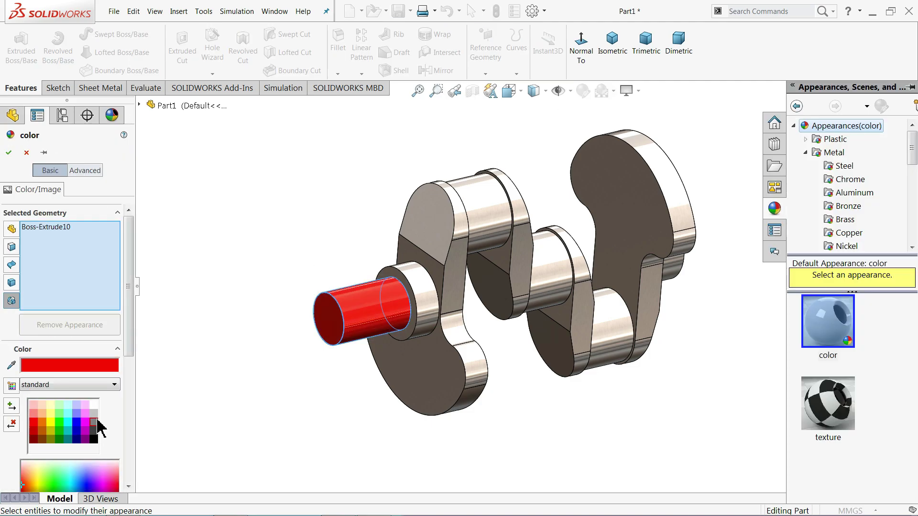
click(8, 153)
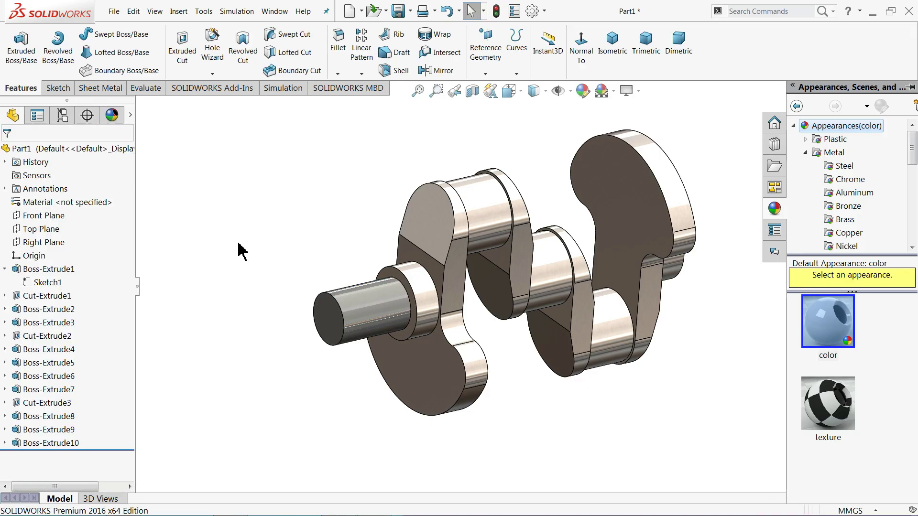
- Mirror the whole crankshaft body about the round journal end face opposite the grey shaft, with solids merged
click(442, 71)
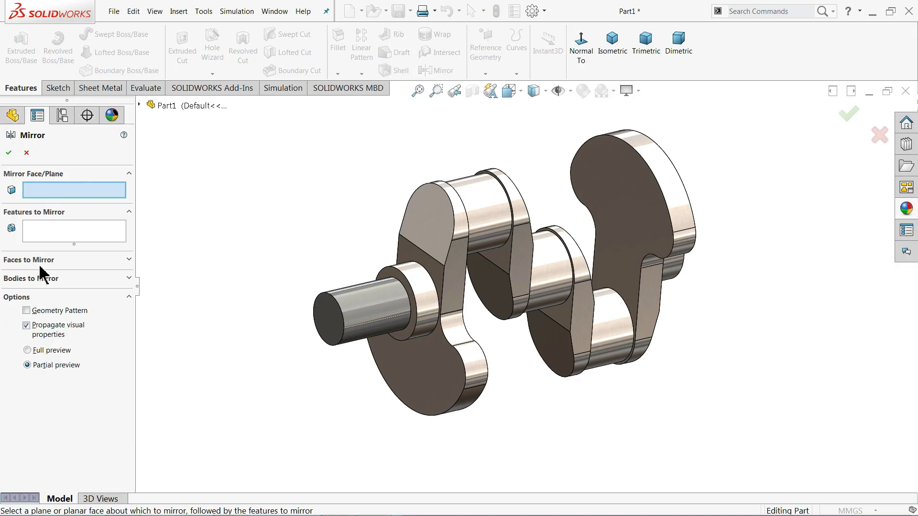
click(43, 281)
click(52, 191)
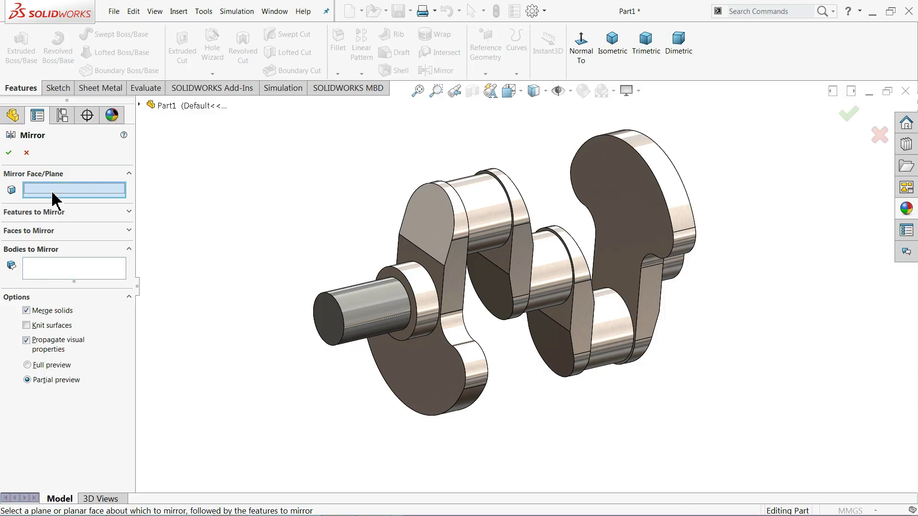
middle_drag(322, 210, 269, 242)
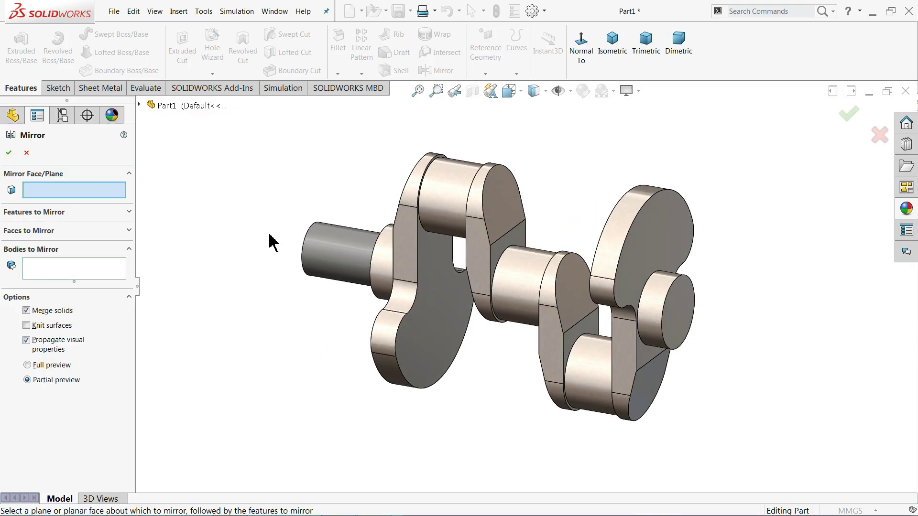
click(678, 316)
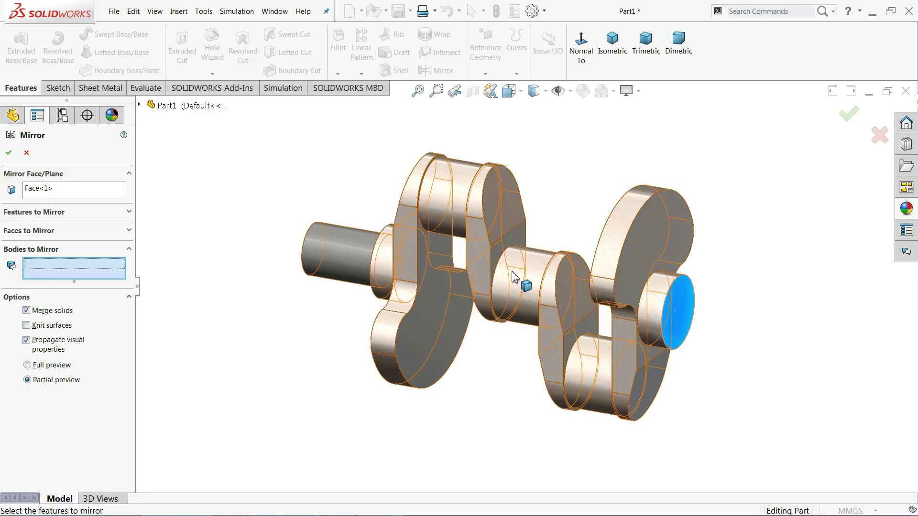
click(526, 292)
scroll(539, 303, up, 3)
scroll(721, 335, down, 2)
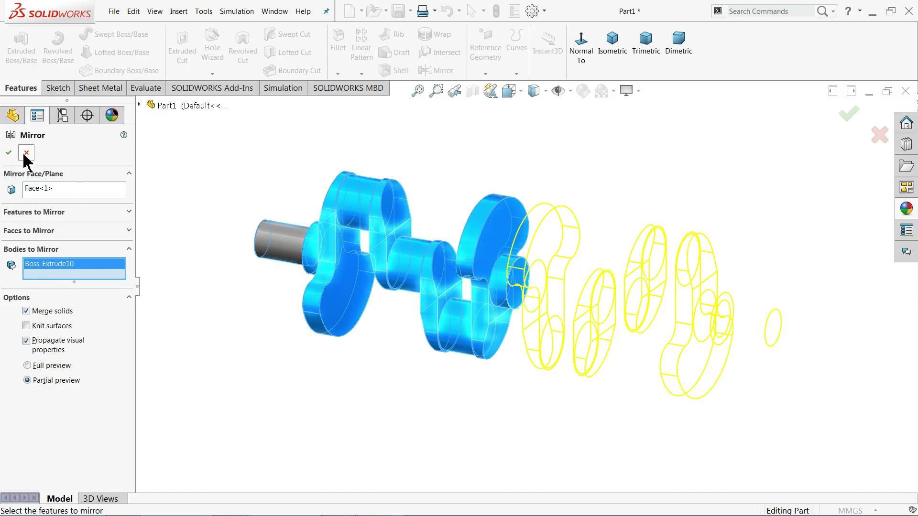
click(9, 153)
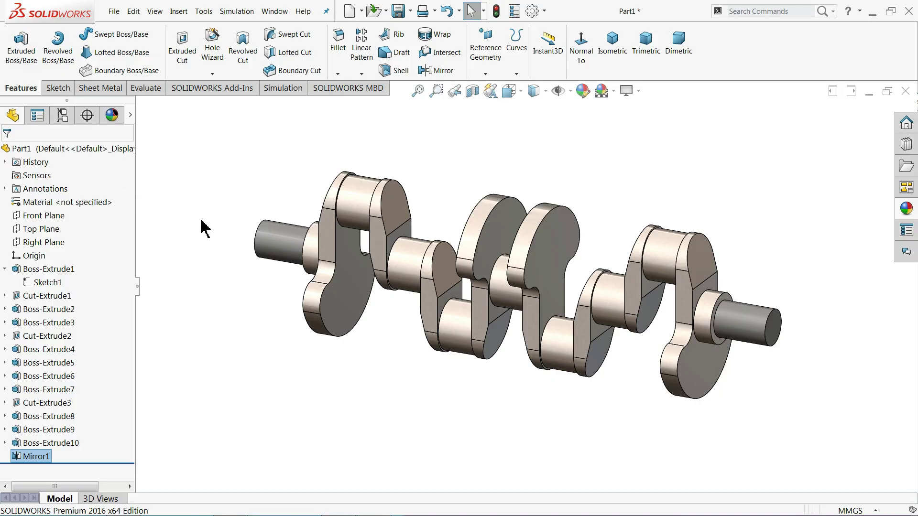
middle_drag(201, 225, 258, 213)
scroll(576, 296, down, 3)
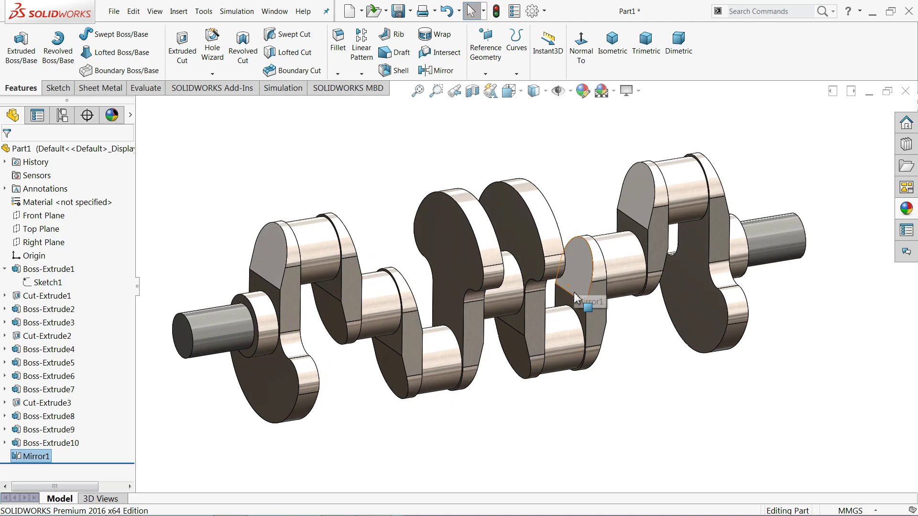
mouse_move(576, 296)
middle_down()
mouse_move(558, 243)
mouse_move(588, 271)
mouse_move(621, 270)
mouse_move(580, 278)
mouse_move(593, 300)
middle_up()
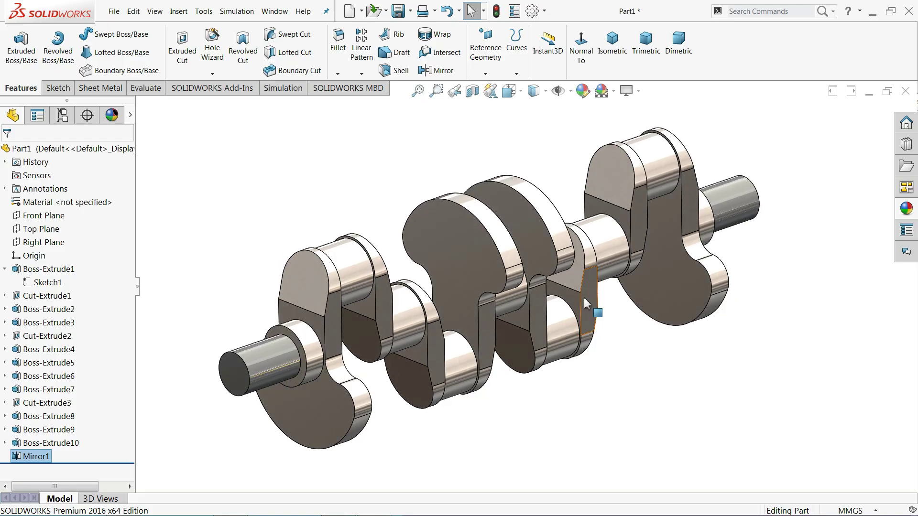
- Collapse the first boss extrusion in the feature tree and save the part to the Desktop as crankshaft1
click(5, 269)
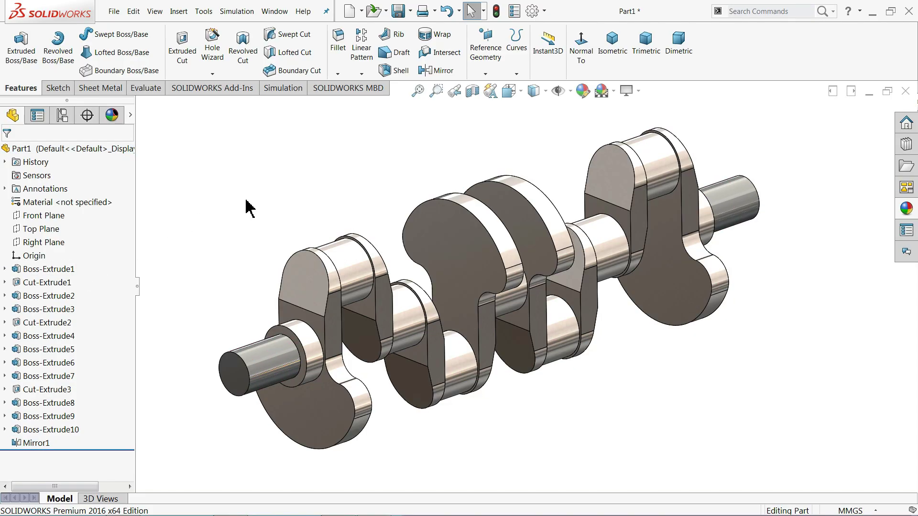
click(398, 11)
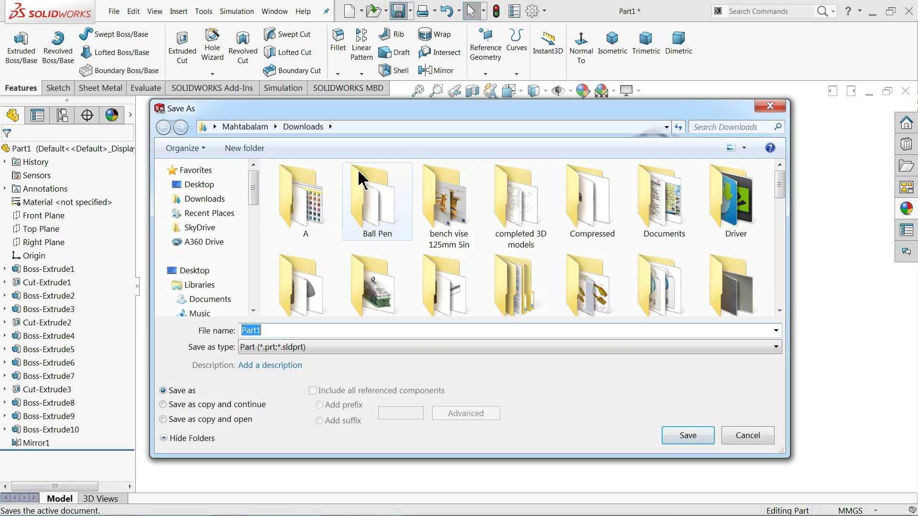
click(218, 186)
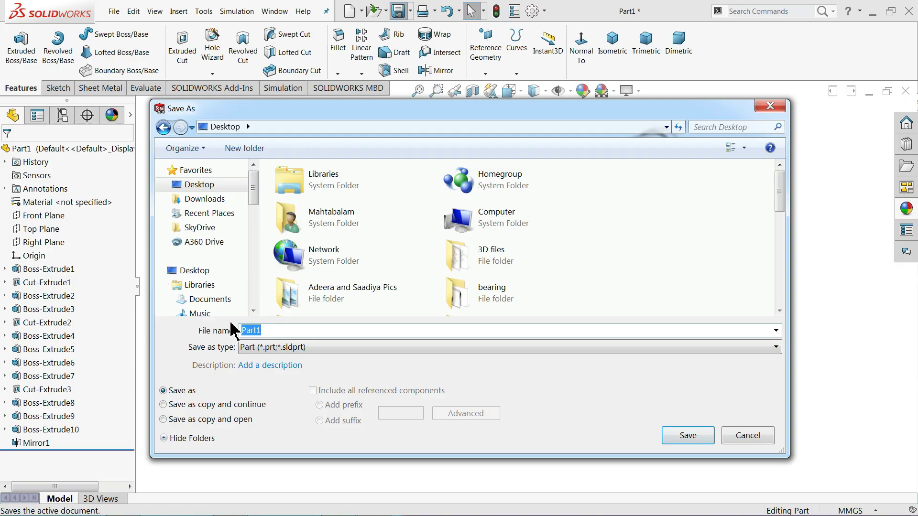
text(crankshaft)
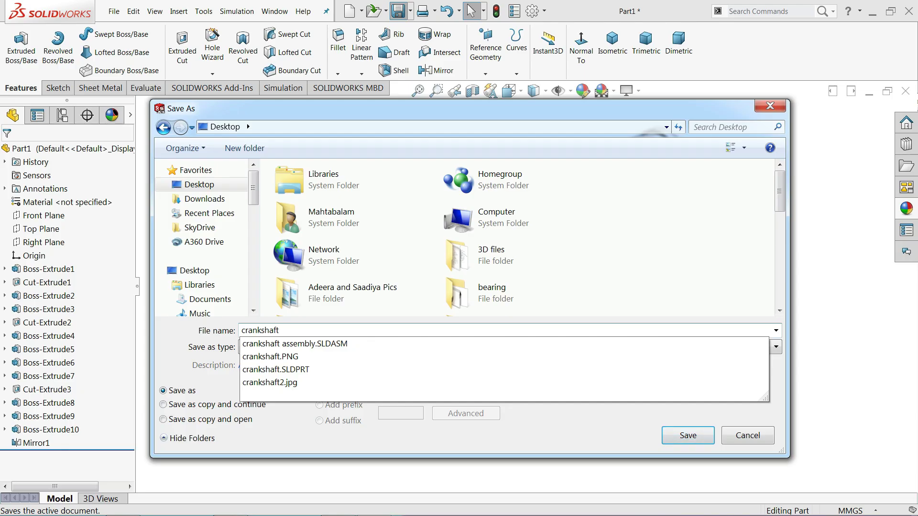
text(1)
key(Return)
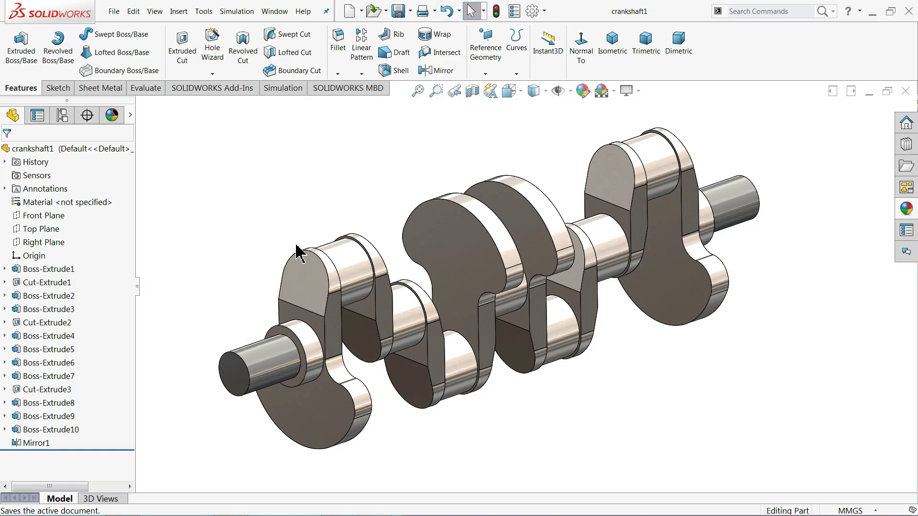
mouse_move(344, 172)
middle_down()
mouse_move(297, 172)
mouse_move(349, 179)
mouse_move(332, 179)
mouse_move(339, 178)
middle_up()
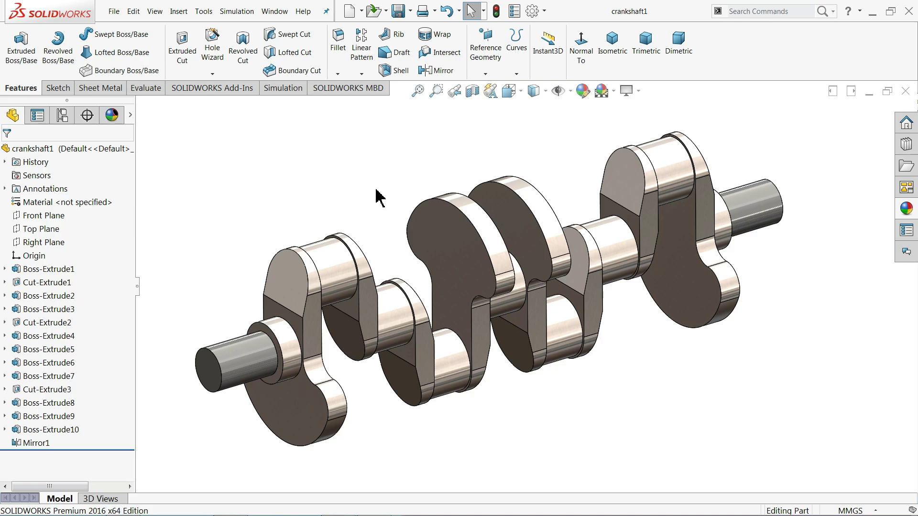
middle_drag(377, 196, 385, 266)
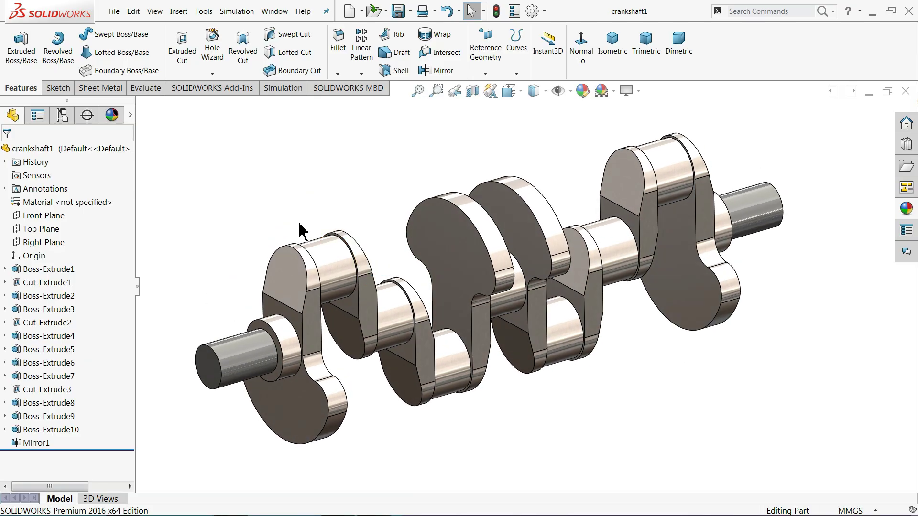